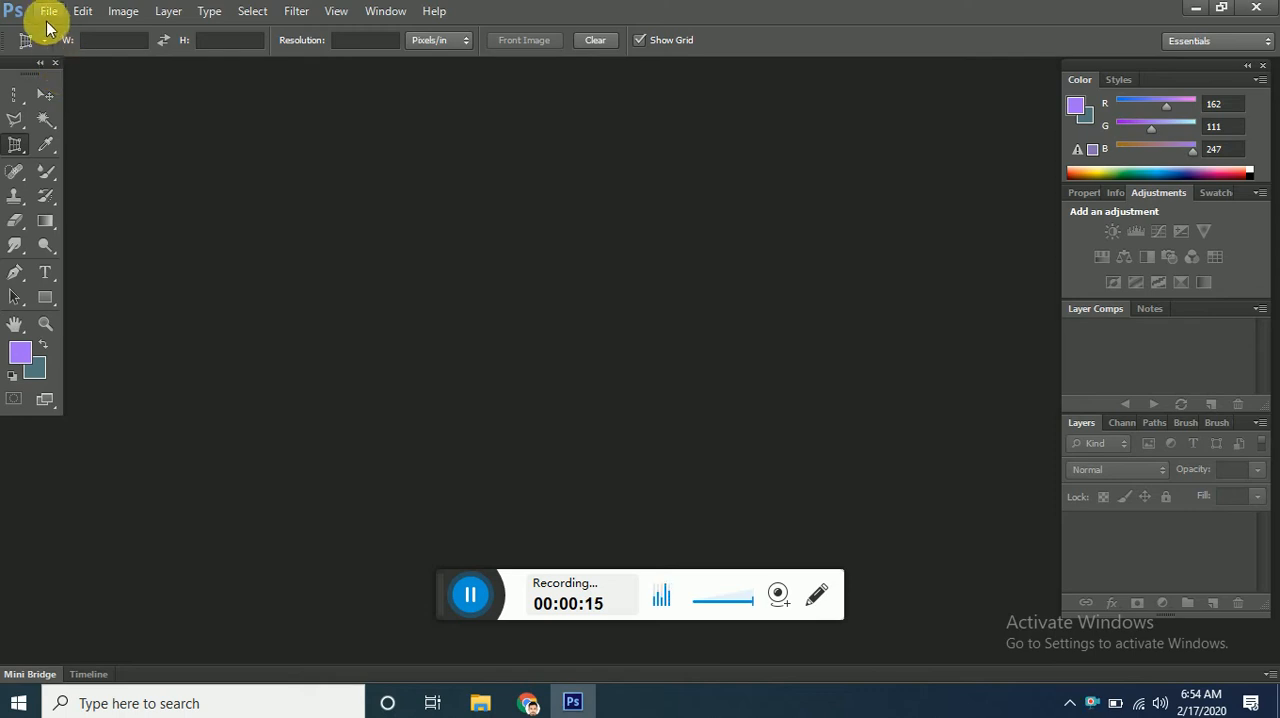
Start a new document with a width of 10 inches and a height of 5 inches.
left_click(48, 18)
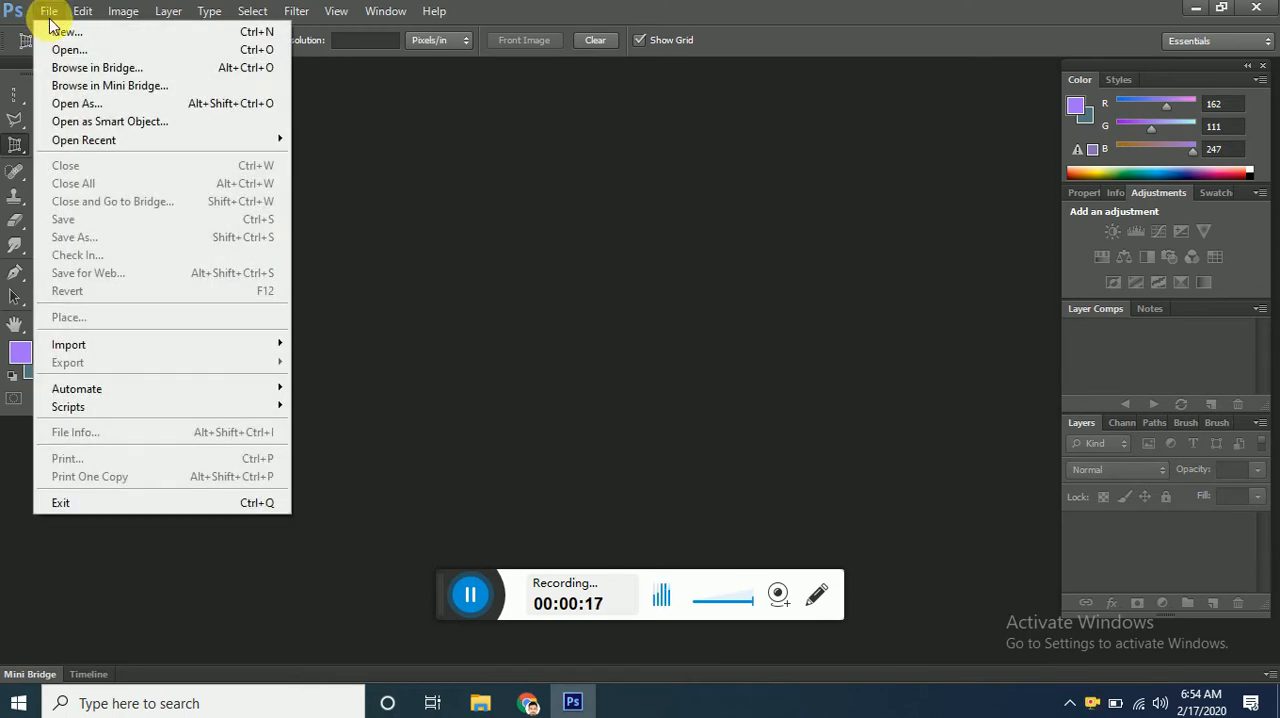
left_click(60, 30)
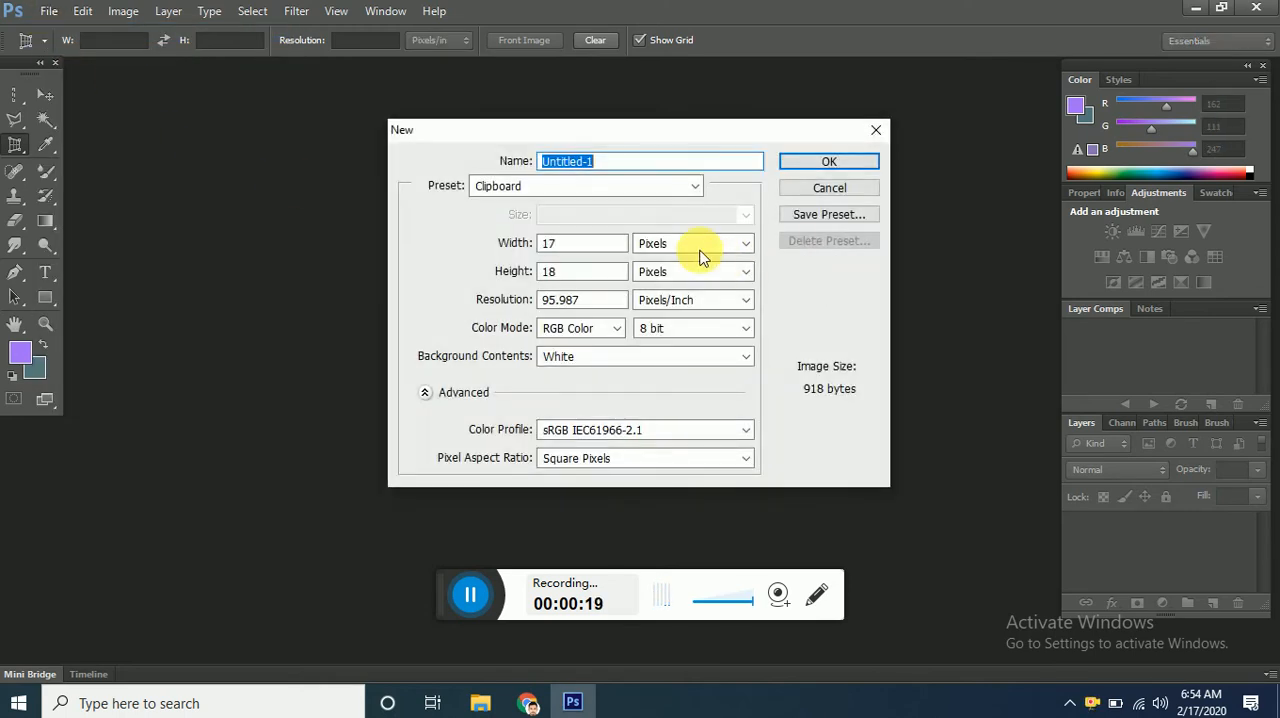
left_click(700, 246)
left_click(715, 288)
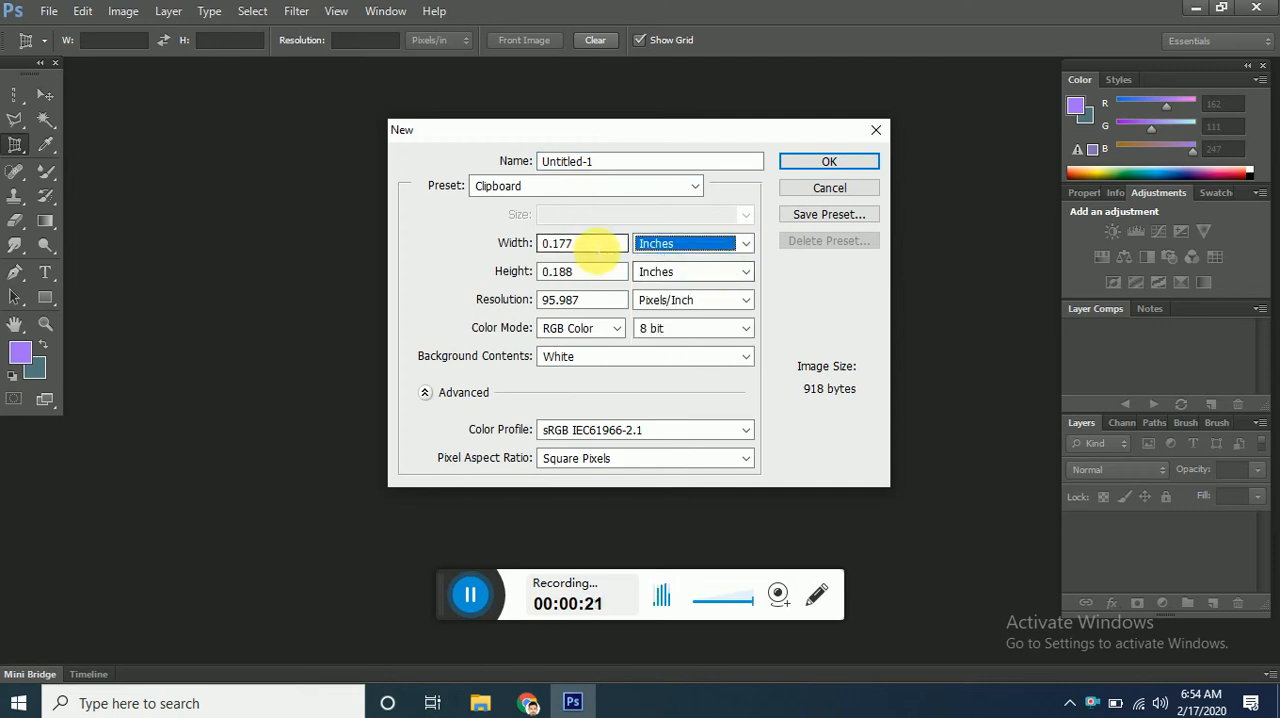
double_click(565, 243)
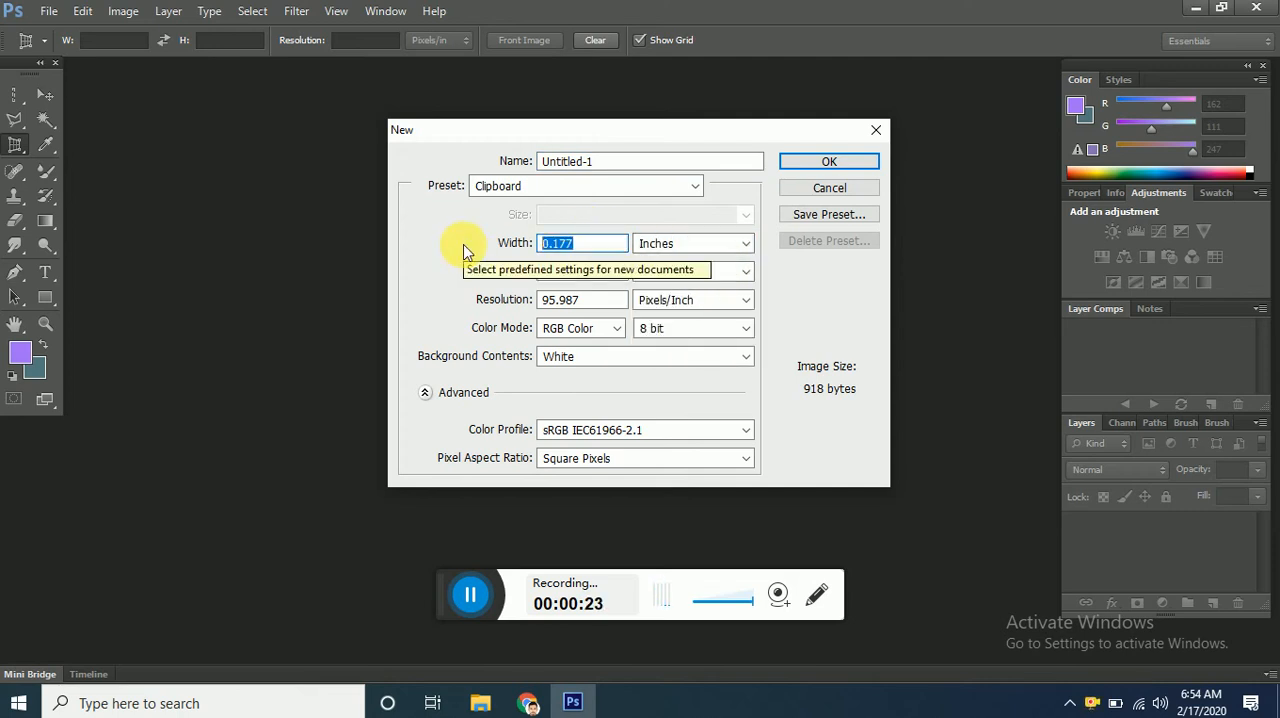
type("10")
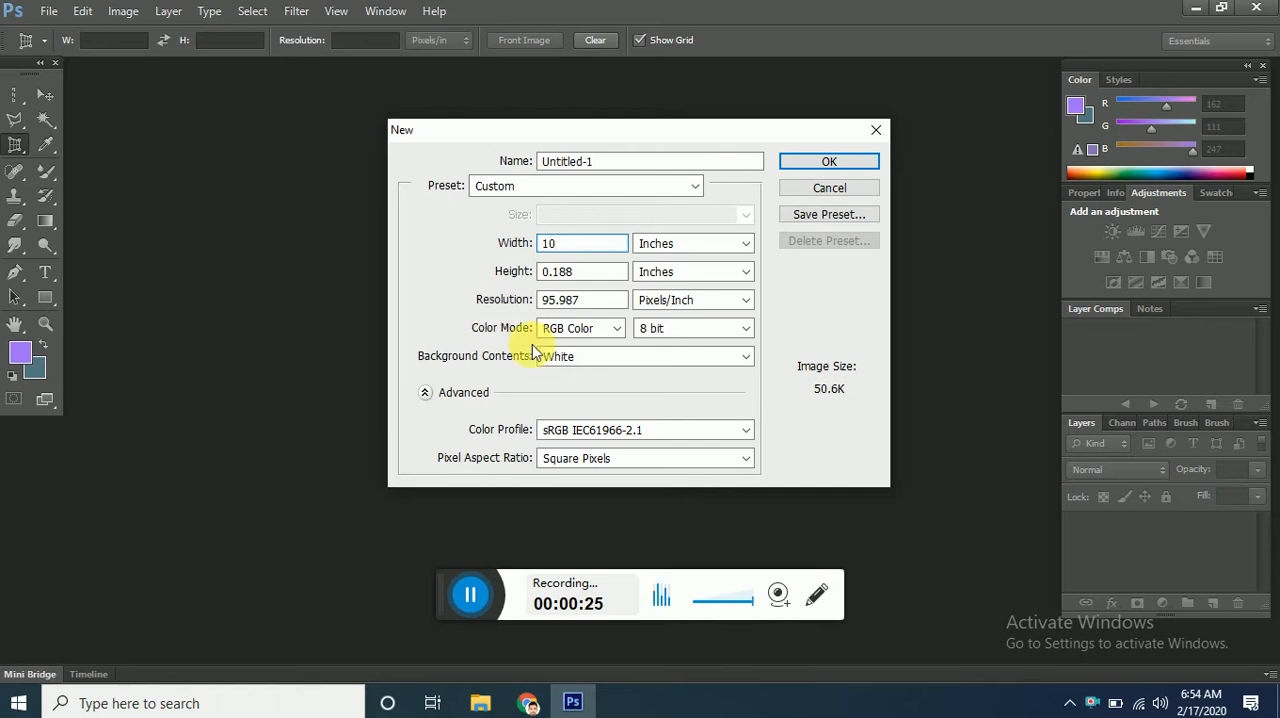
key("Tab")
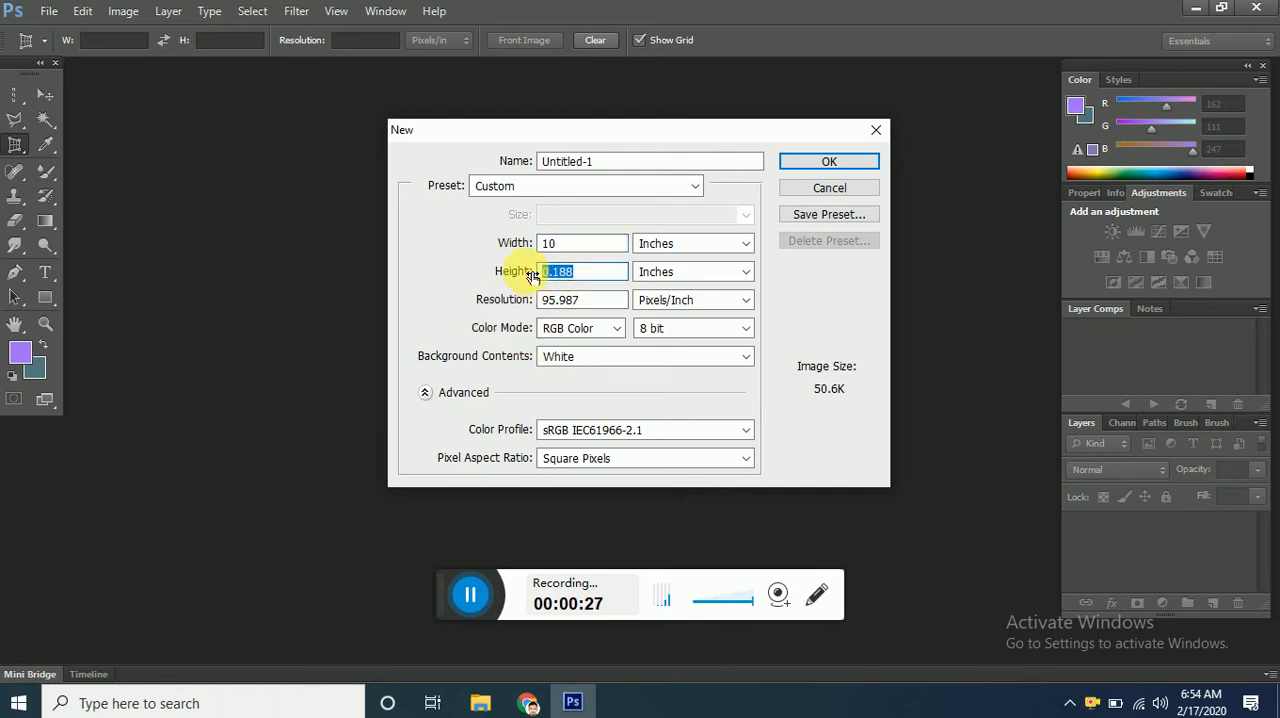
type("5")
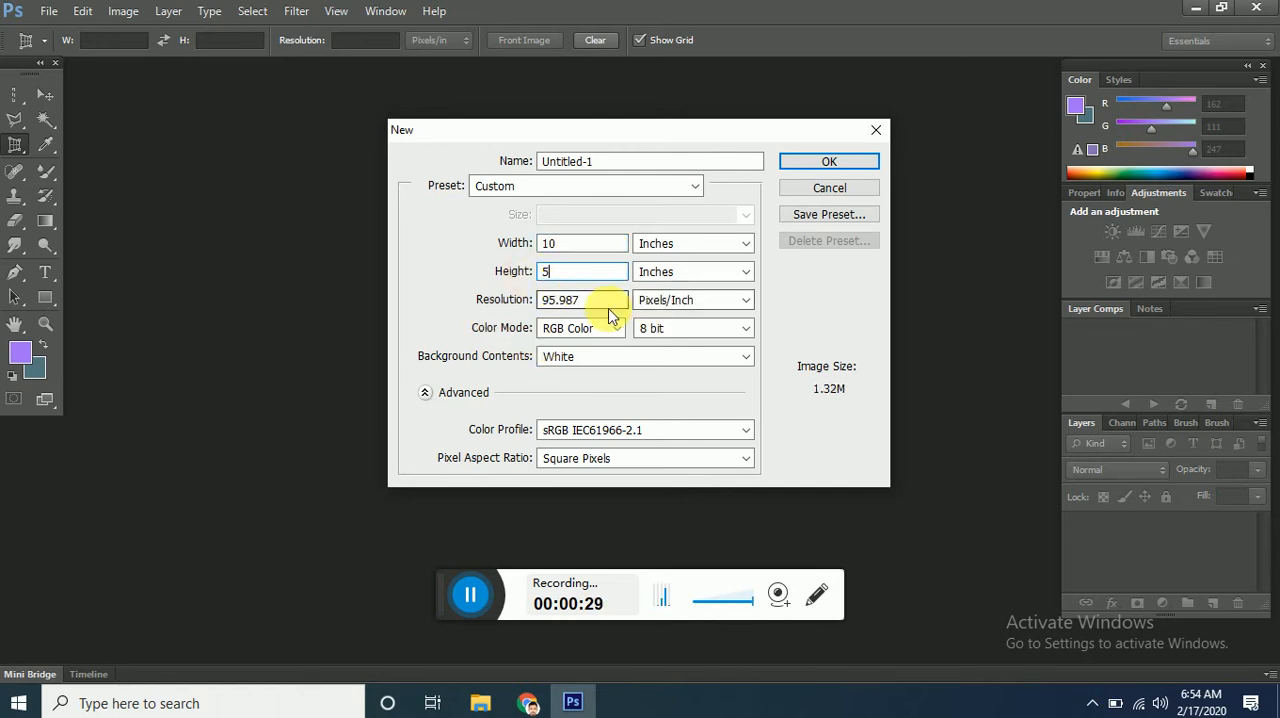
Set the resolution to 300 pixels/inch and the color mode to CMYK Color, and create the document.
key("Tab")
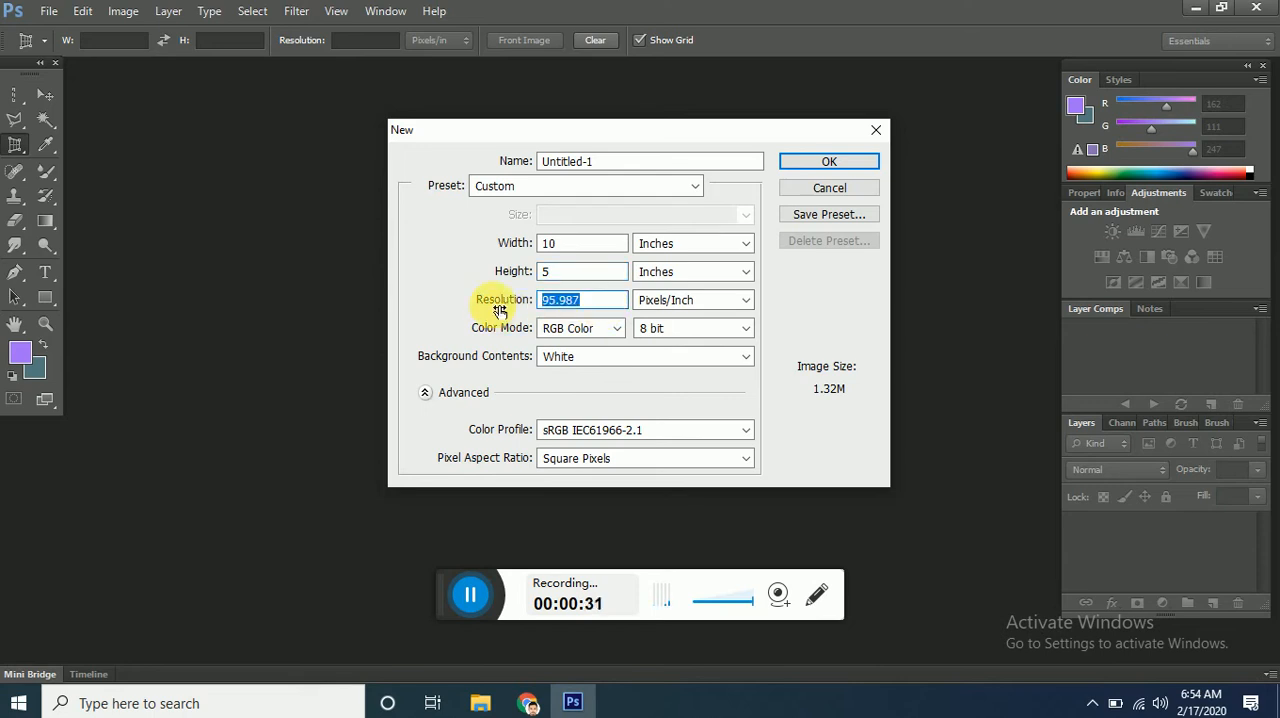
type("300")
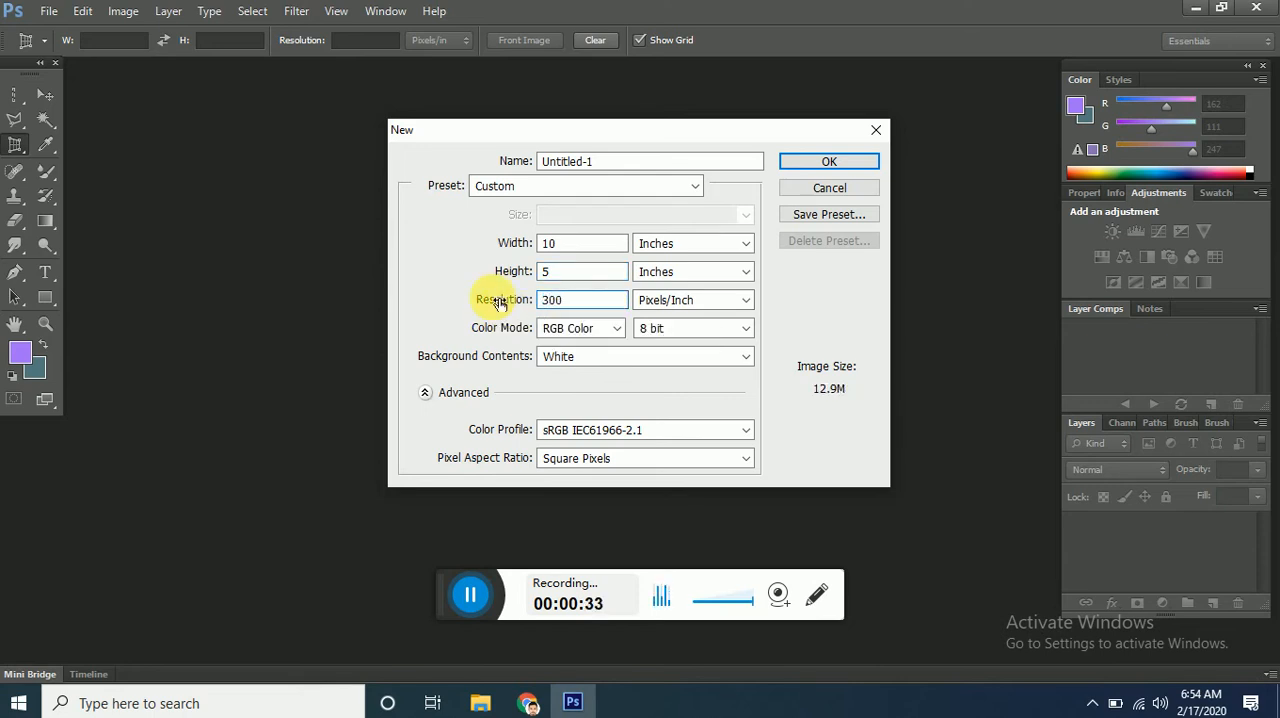
left_click(600, 330)
left_click(613, 394)
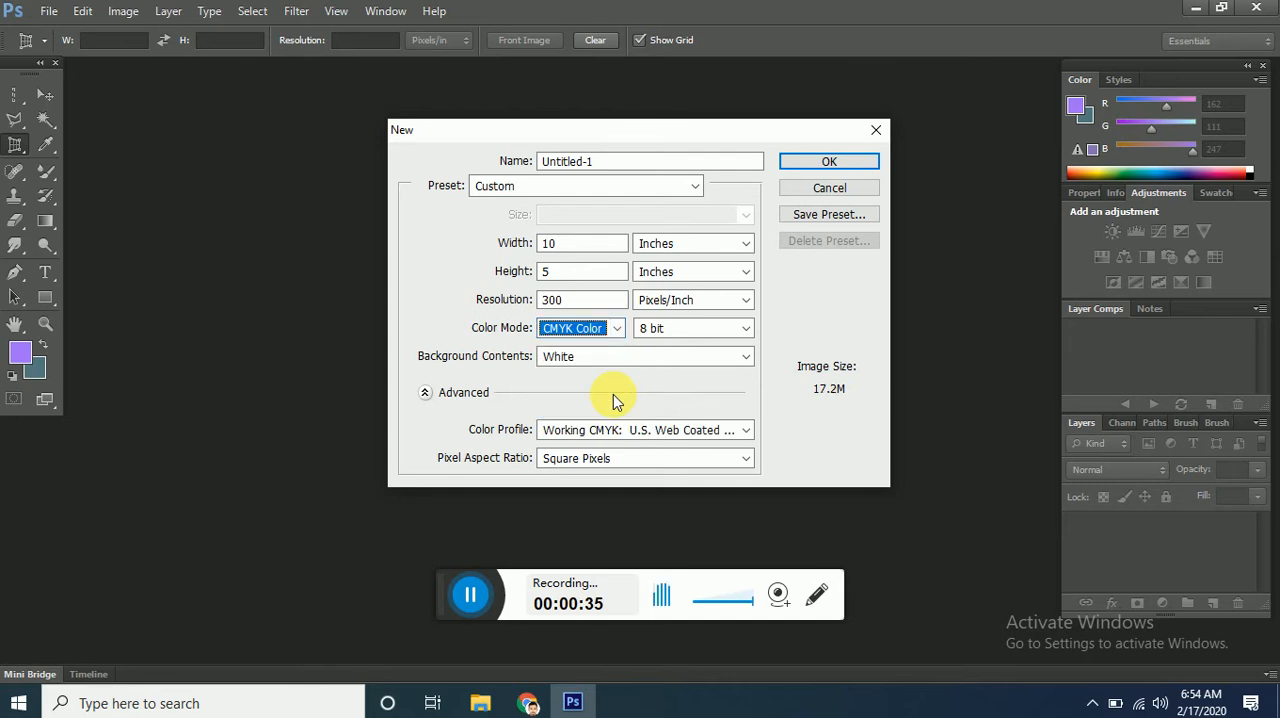
left_click(834, 162)
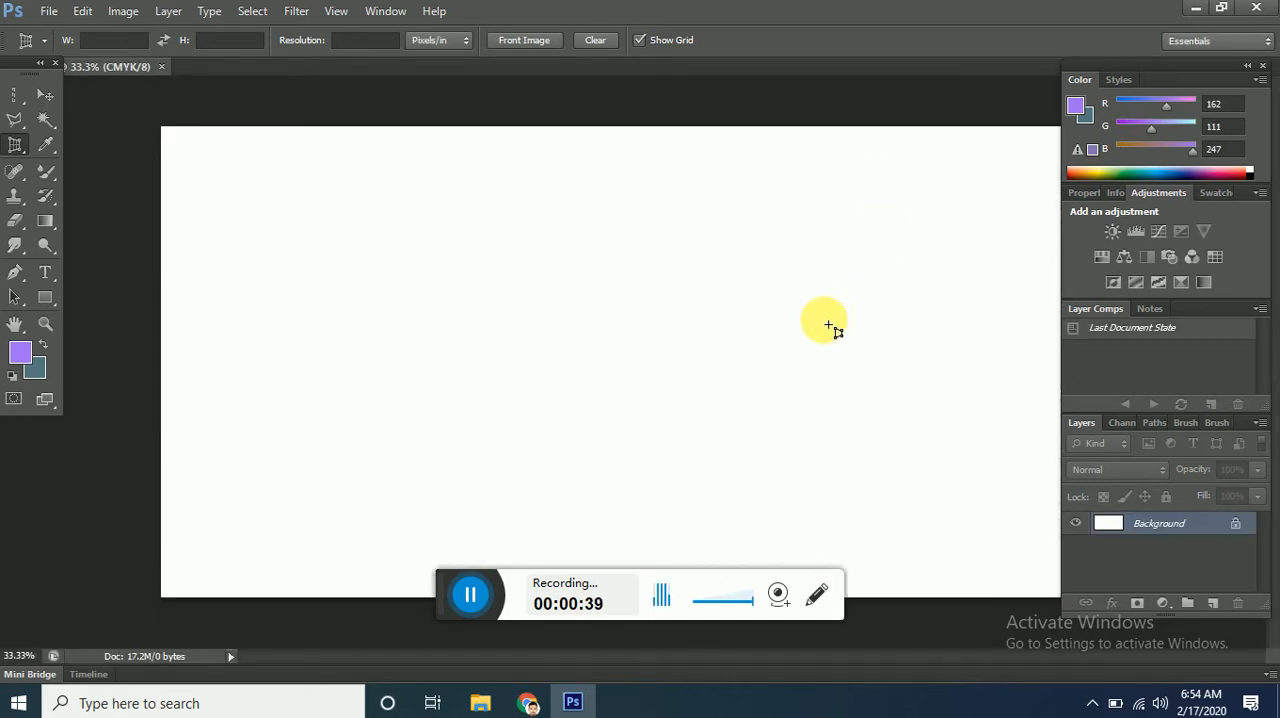
Try drawing a rectangle shape with a solid pink fill, about 1578 × 762 px, on the canvas and undo it.
left_click(50, 146)
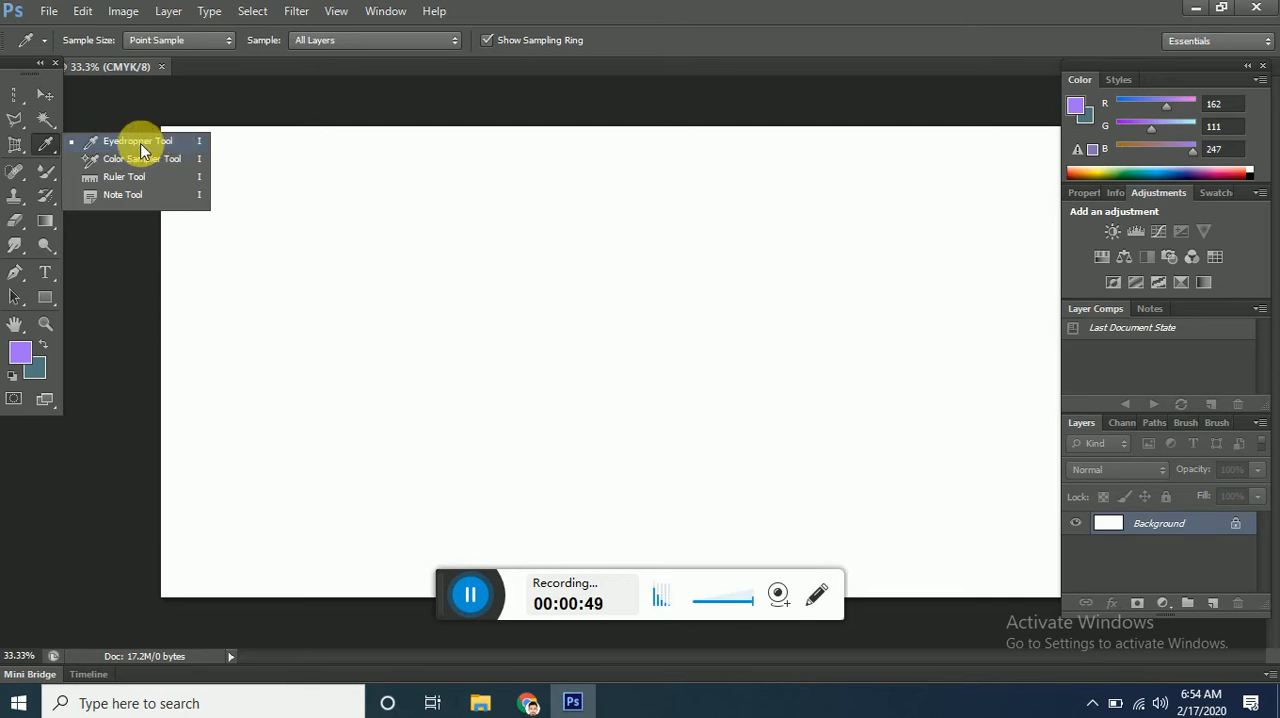
left_click(141, 147)
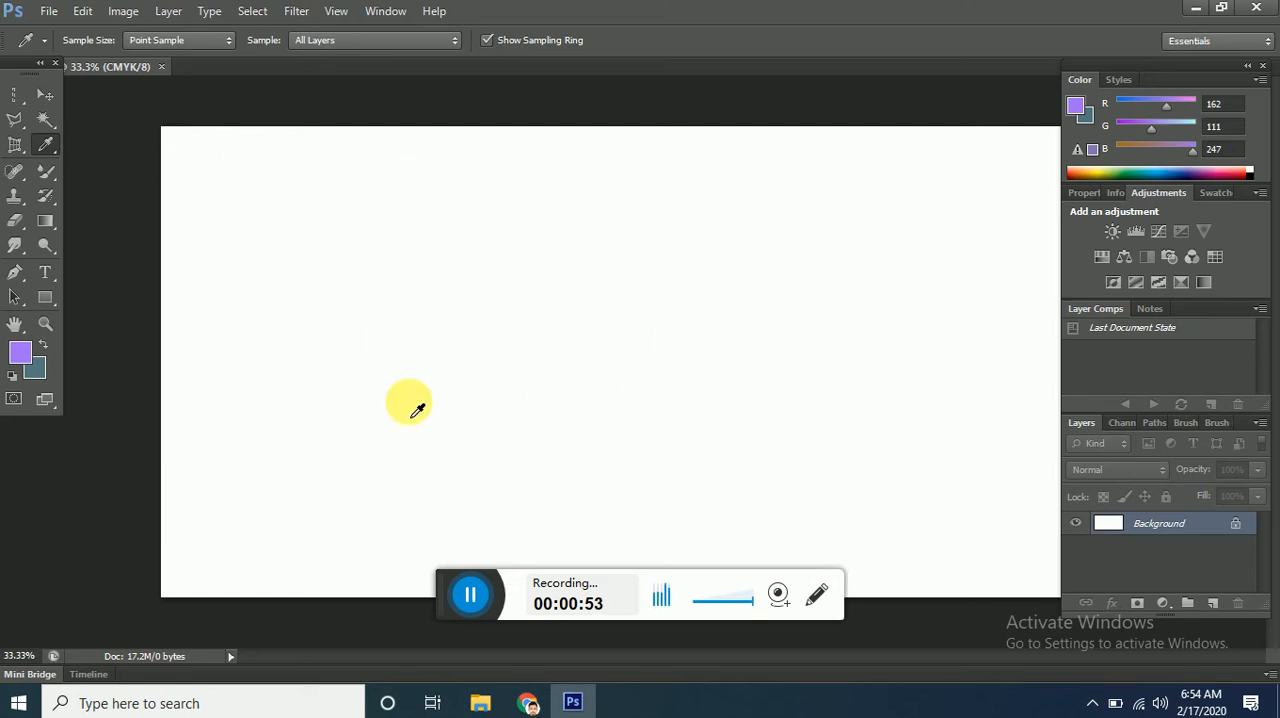
left_click(55, 300)
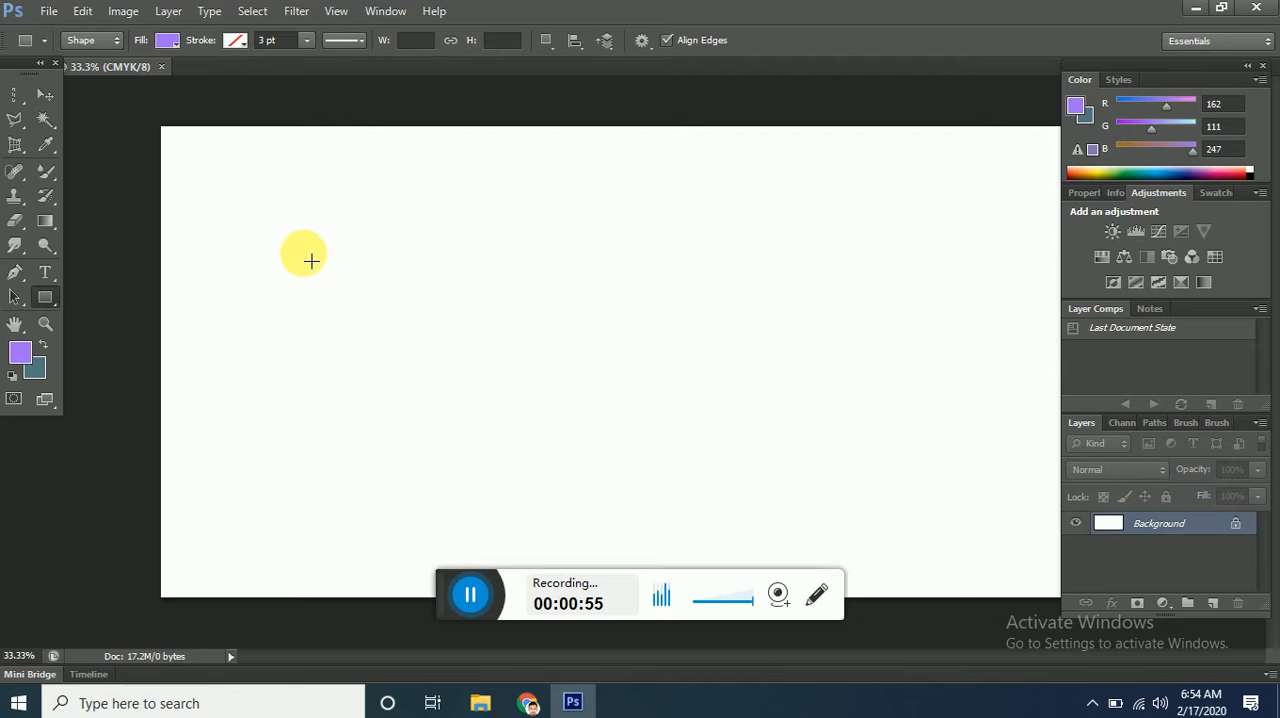
left_click(171, 41)
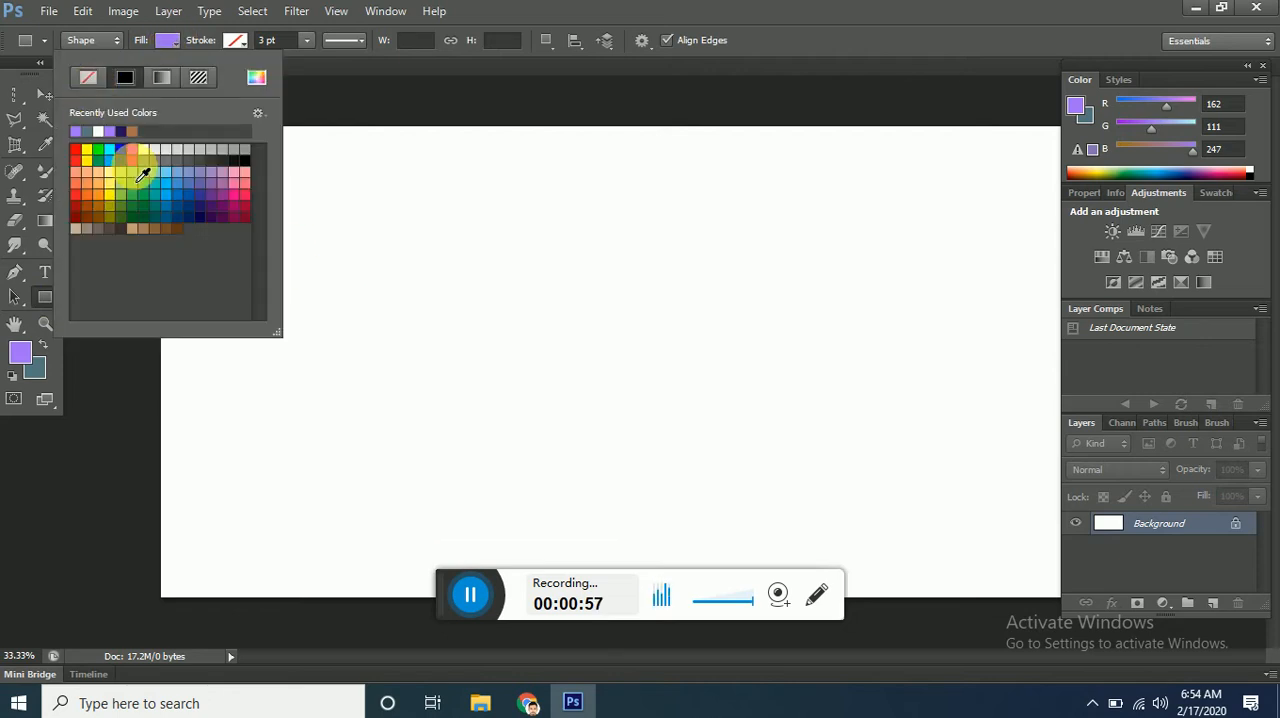
left_click(139, 174)
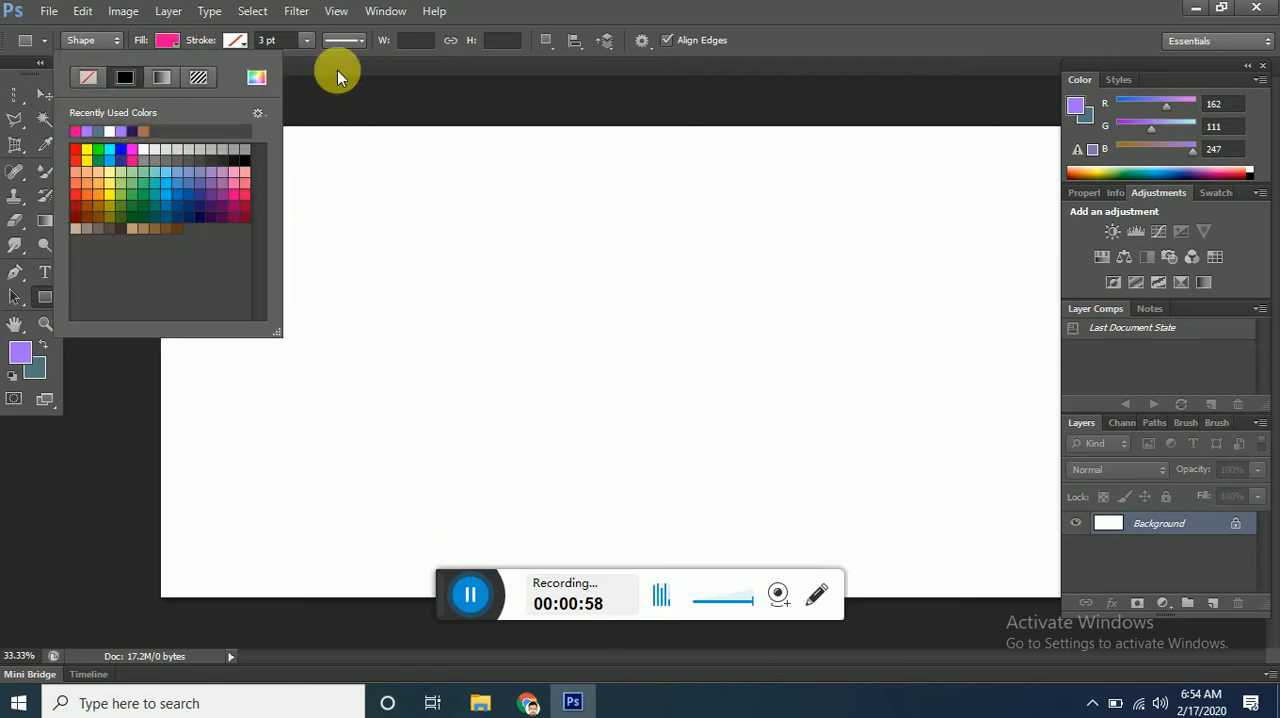
left_click(399, 57)
left_click_drag(390, 224, 885, 463)
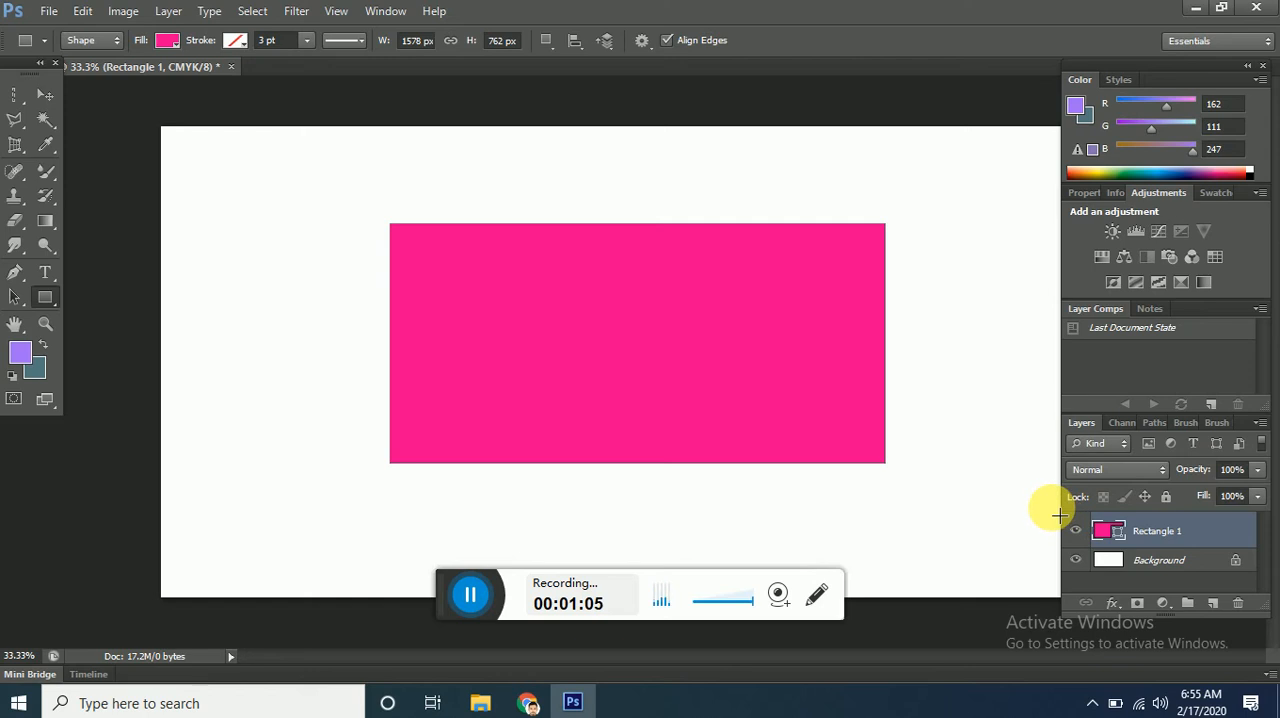
key("ctrl+z")
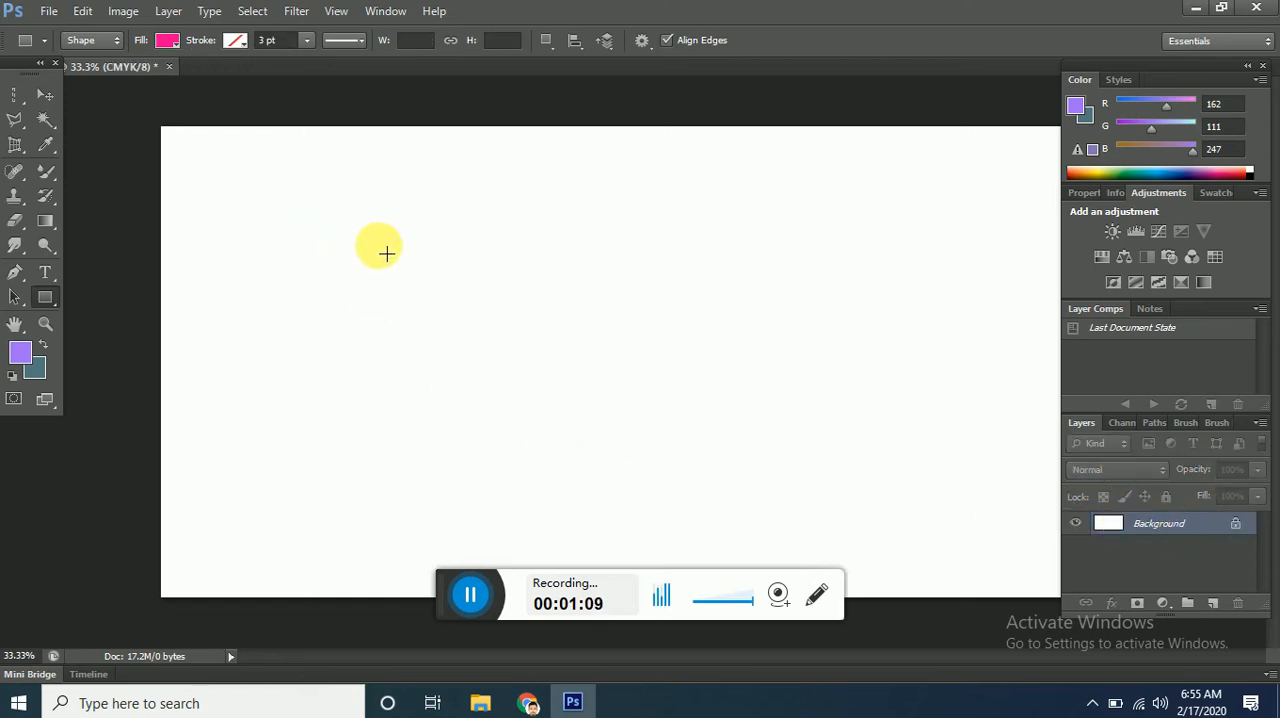
Try sampling the foreground color with the Eyedropper from a pink rectangle drawn about 1290 × 573 px, and undo the rectangle.
left_click_drag(377, 242, 782, 422)
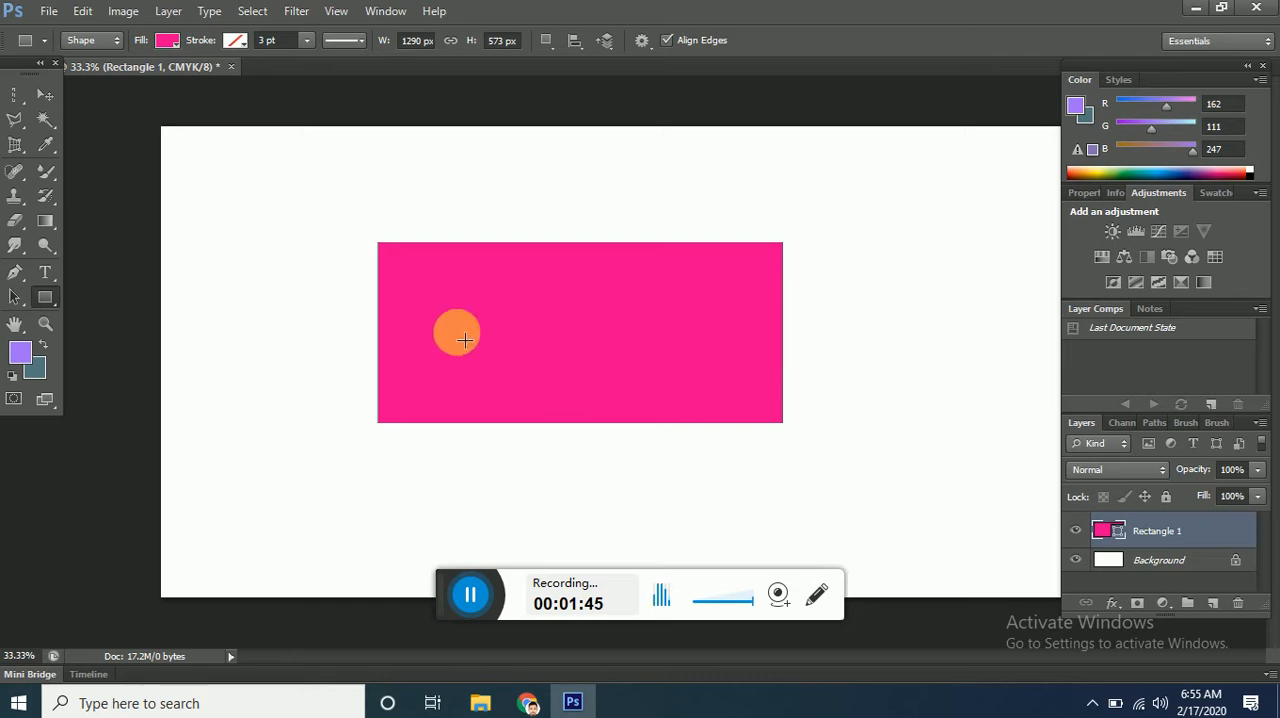
left_click(38, 147)
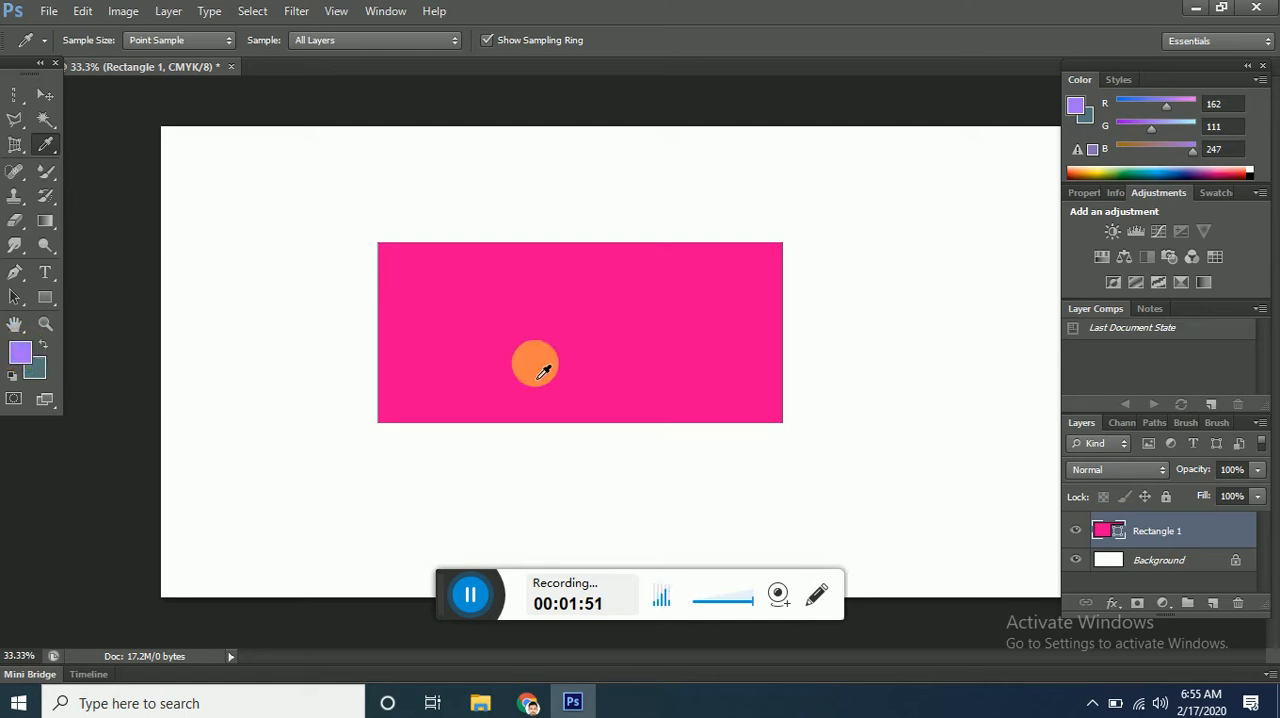
left_click(600, 323)
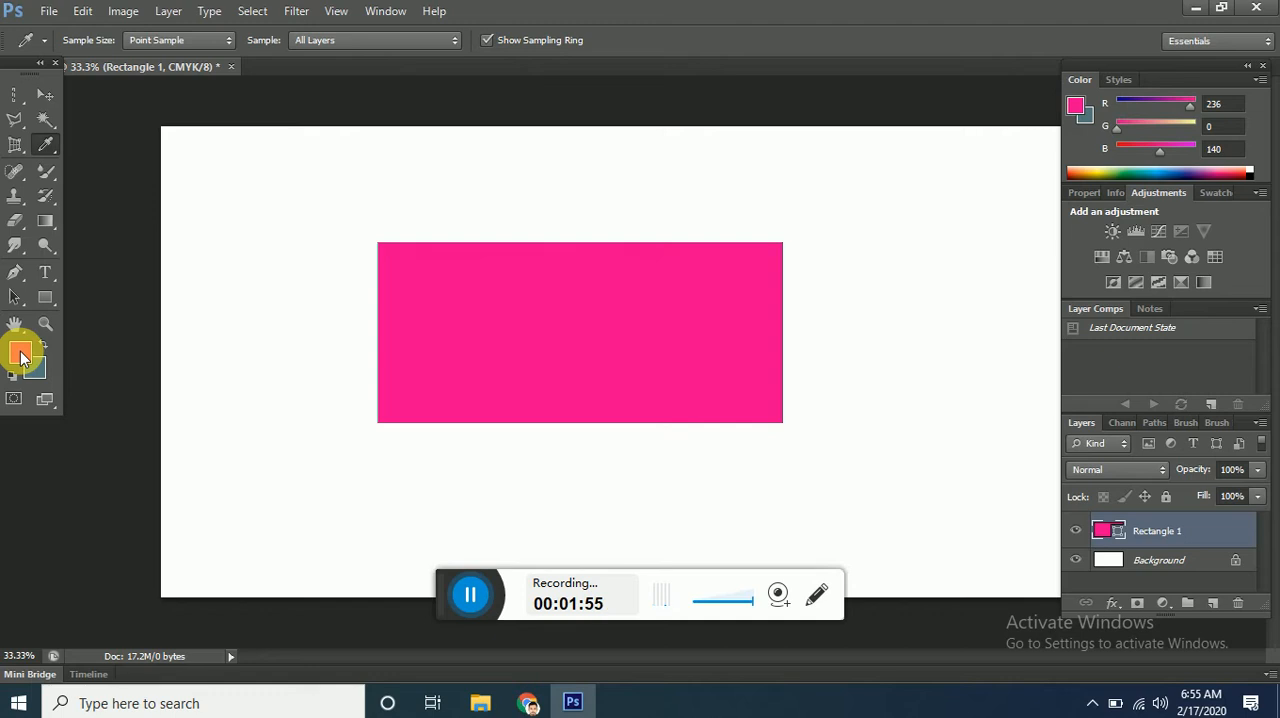
key("ctrl+z")
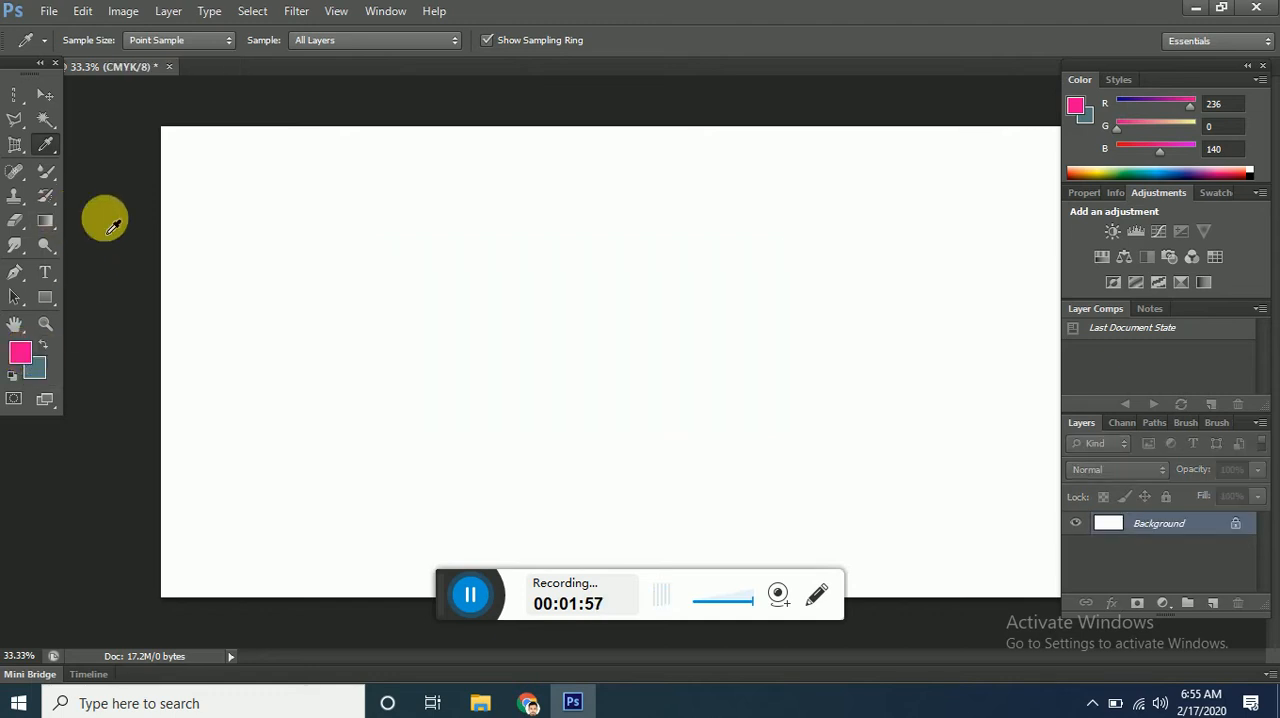
Draw a rectangle shape about 1419 × 504 px near the middle of the canvas and change its fill to dark blue.
left_click(50, 298)
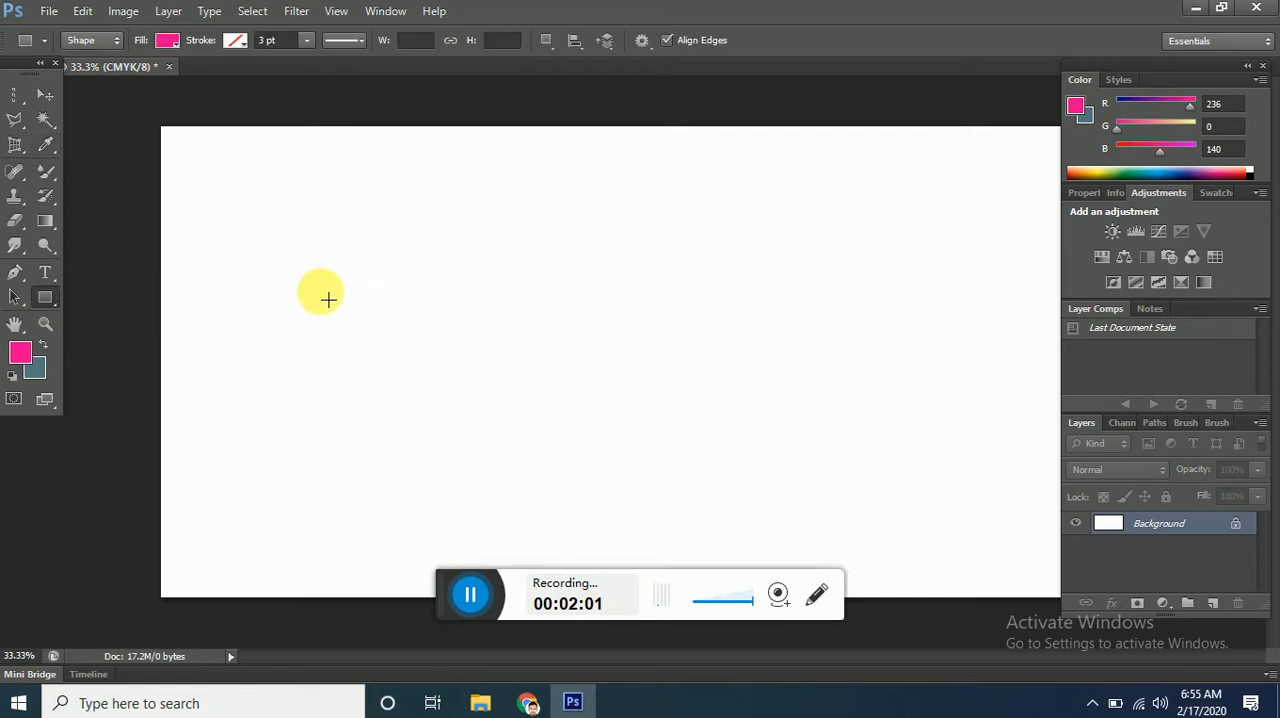
left_click_drag(317, 287, 763, 445)
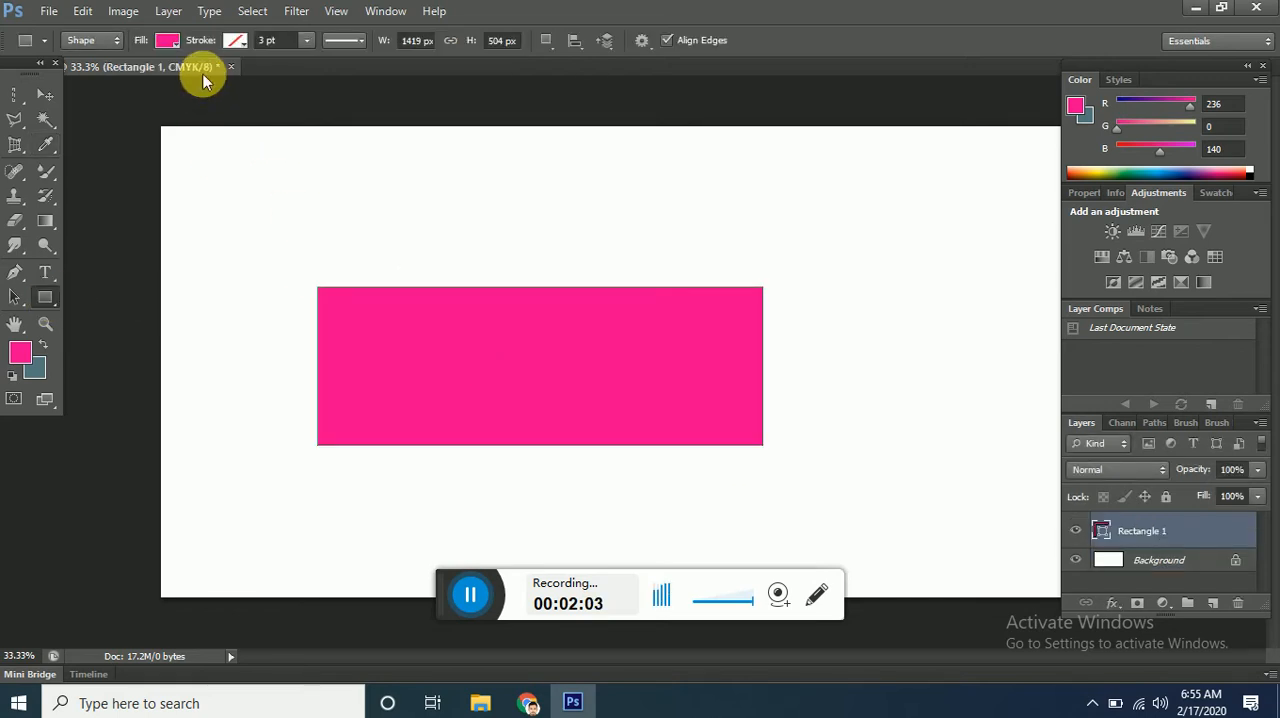
left_click(167, 42)
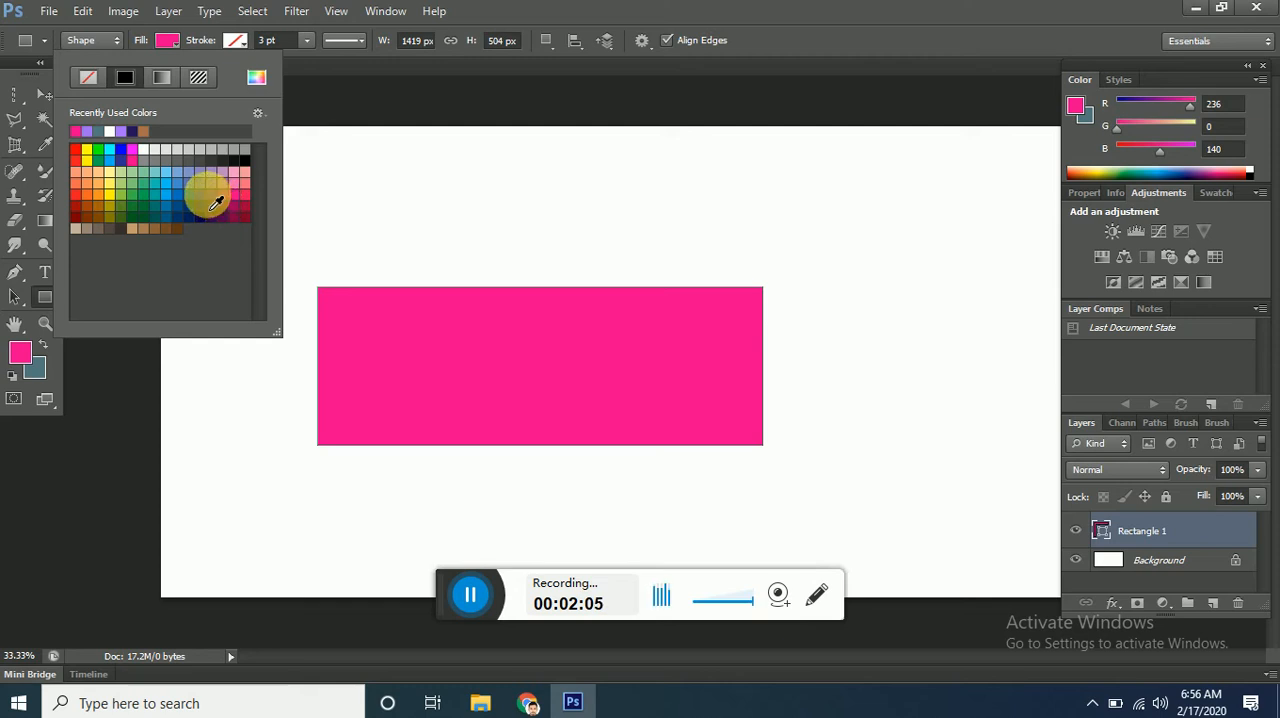
left_click(199, 194)
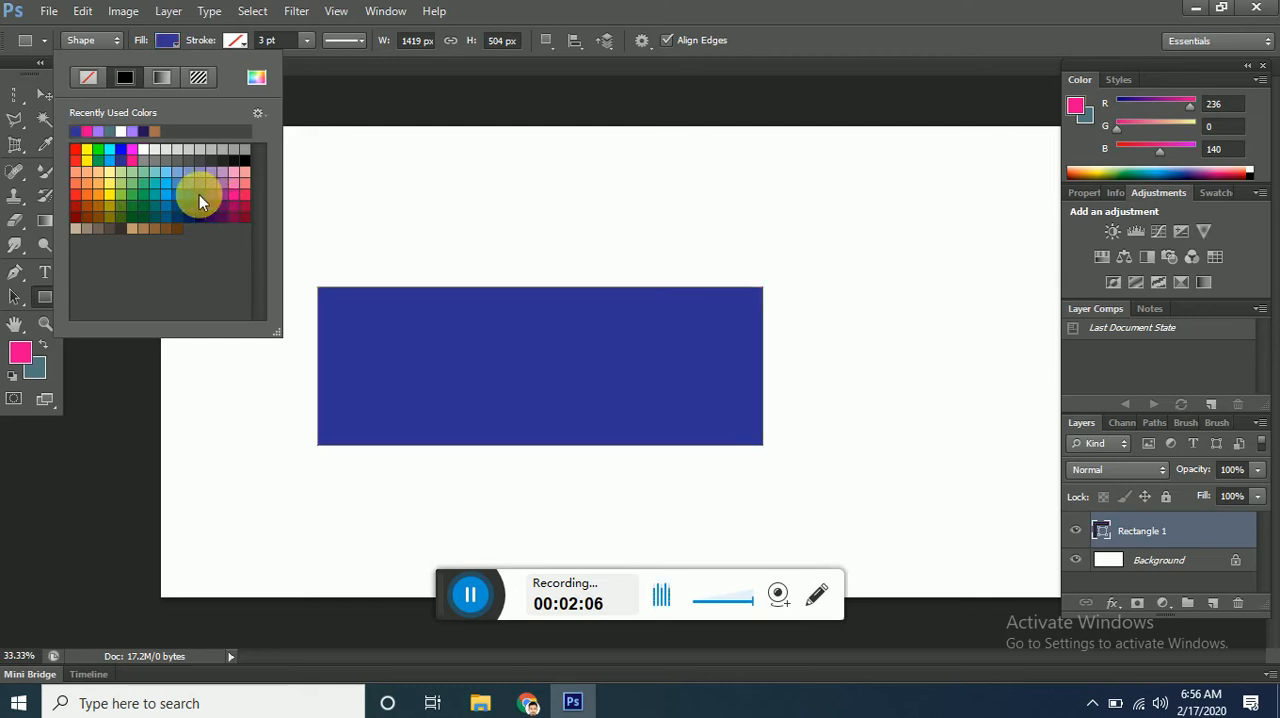
left_click(523, 78)
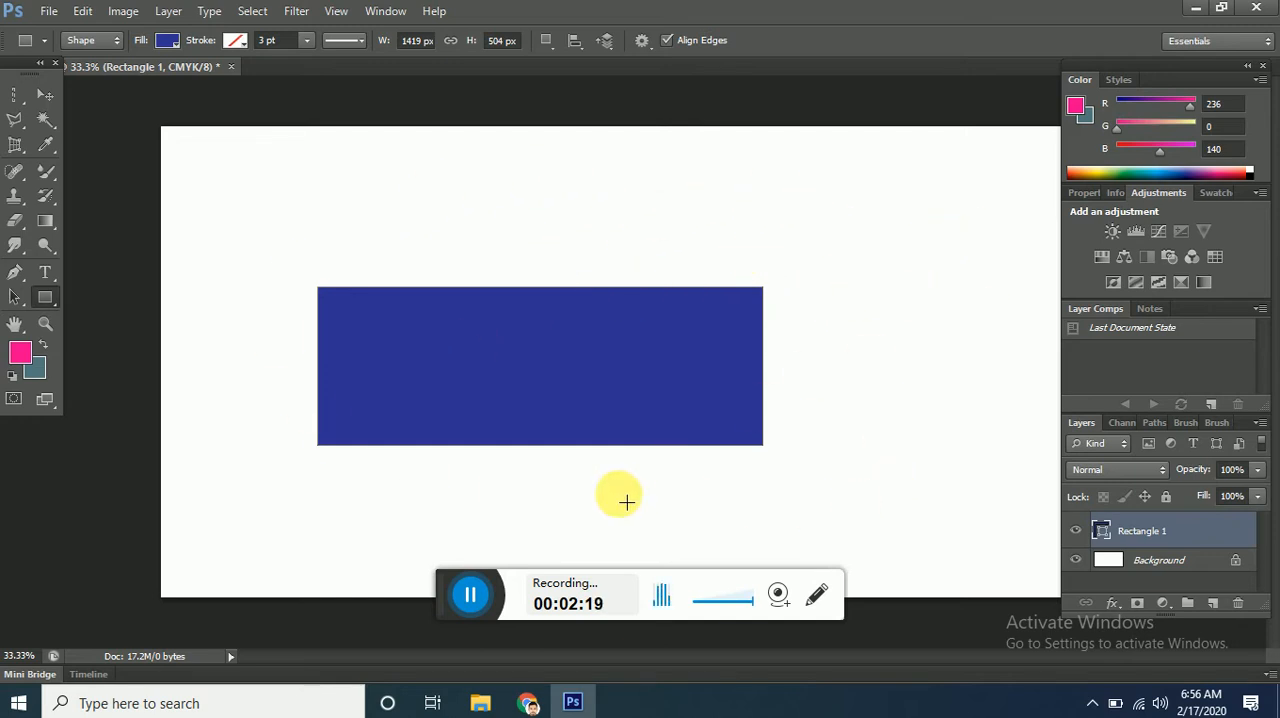
Sample the rectangle's dark blue as the foreground color with the Eyedropper tool.
left_click(46, 148)
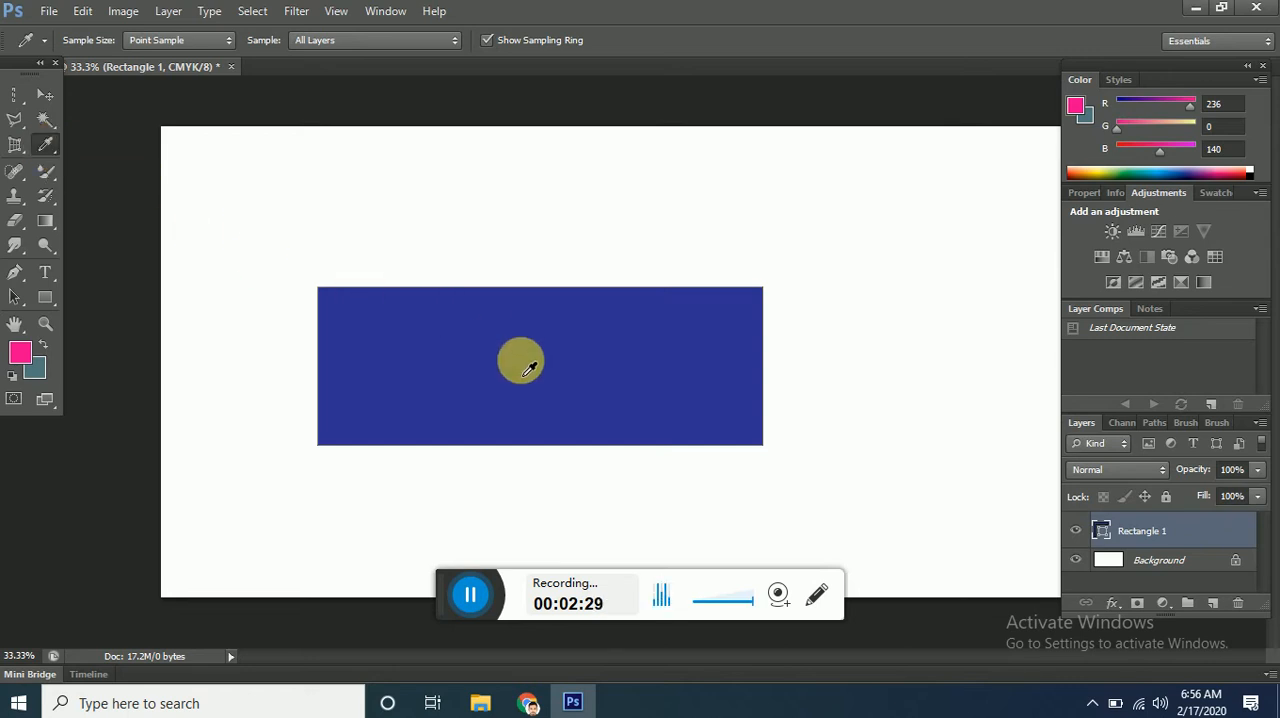
left_click(531, 368)
left_click(18, 356)
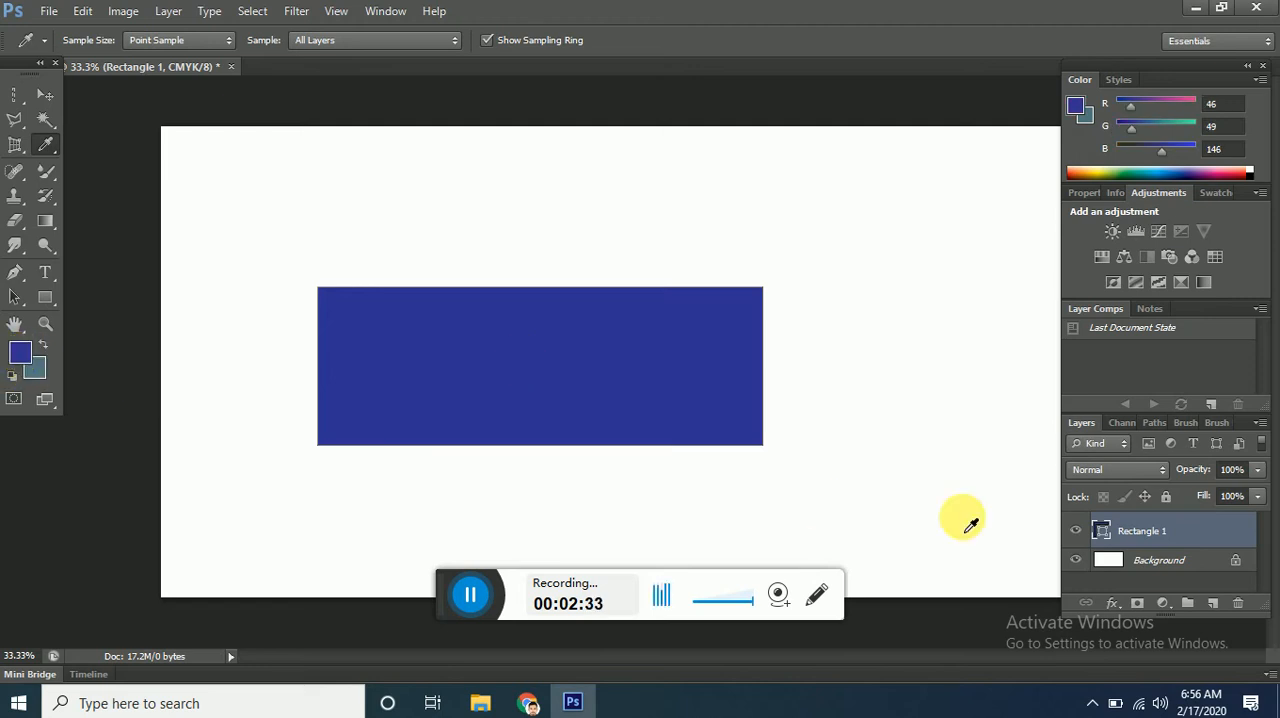
Try converting the locked Background into a regular layer and undo the conversion.
double_click(1240, 562)
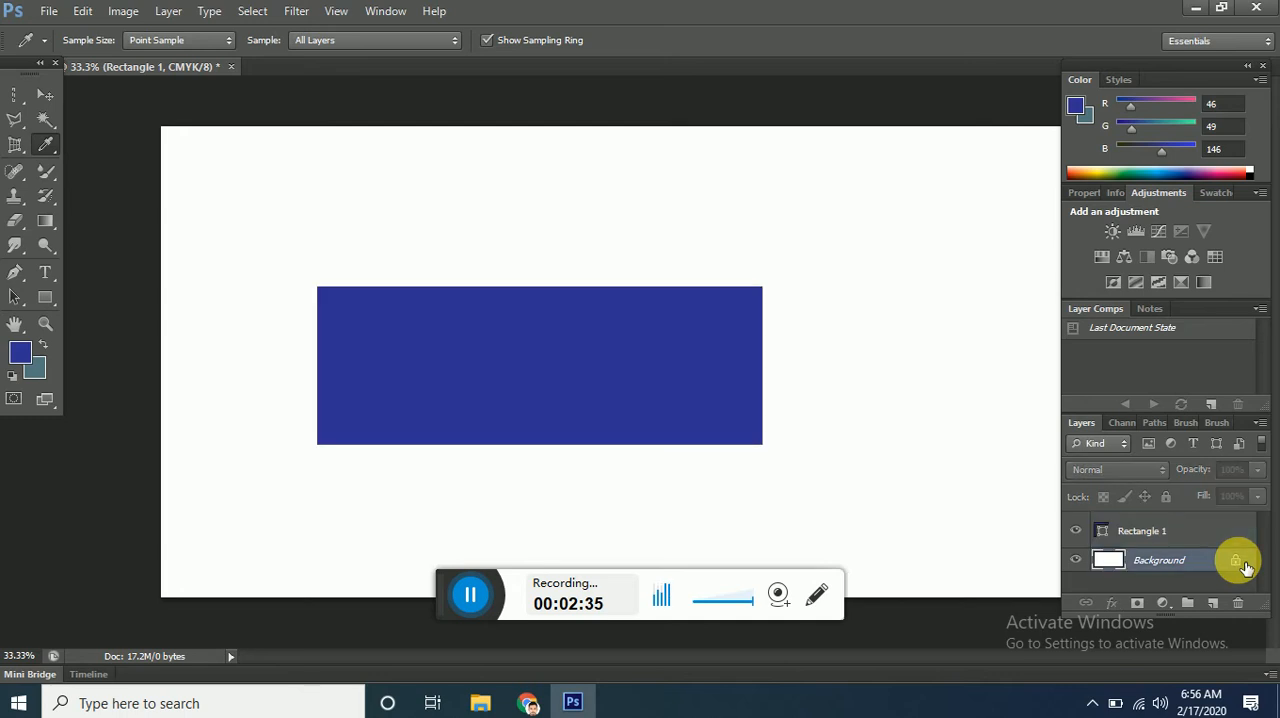
left_click(825, 226)
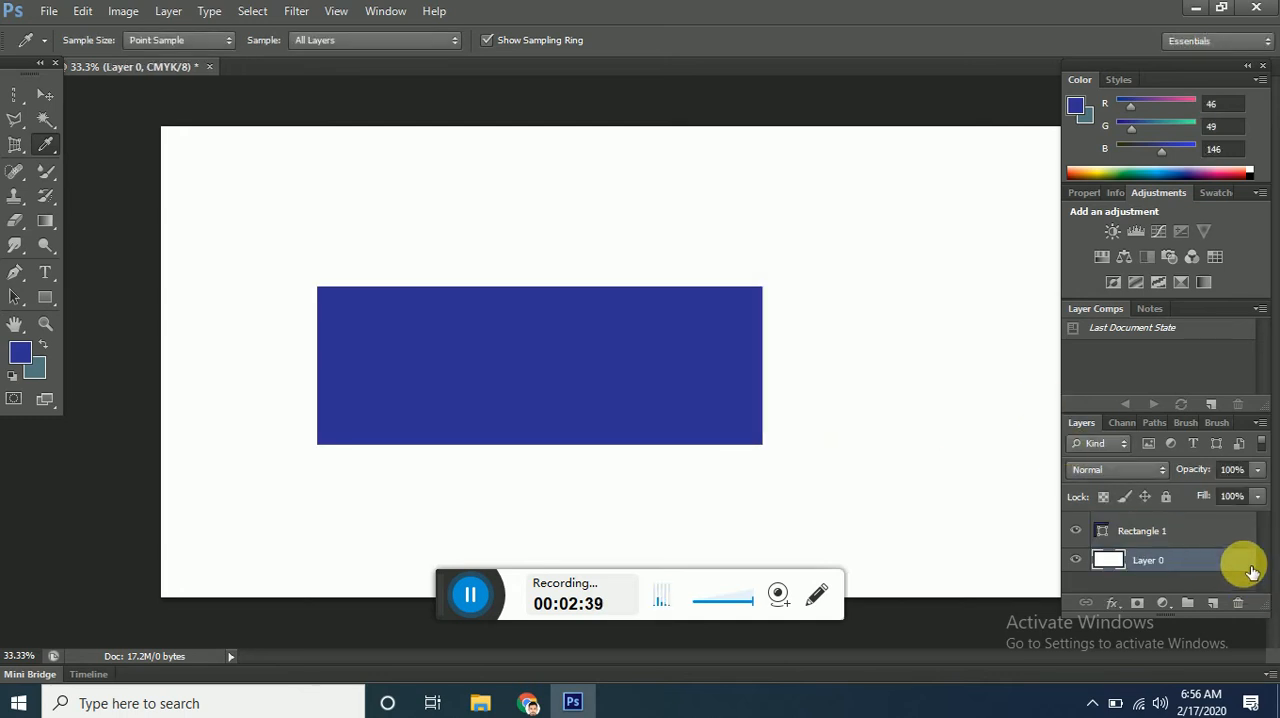
key("ctrl+z")
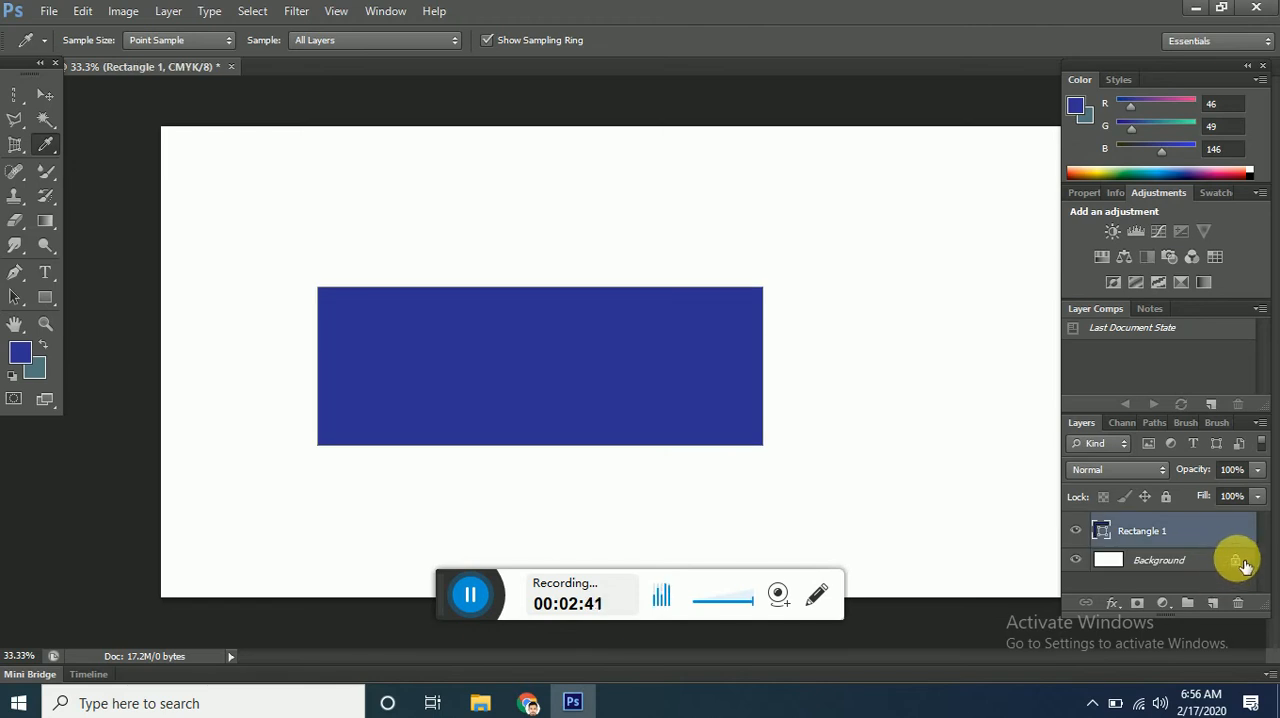
Unlock the Background layer by turning it into a regular layer named Layer 0, keeping the default options.
left_click(1238, 569)
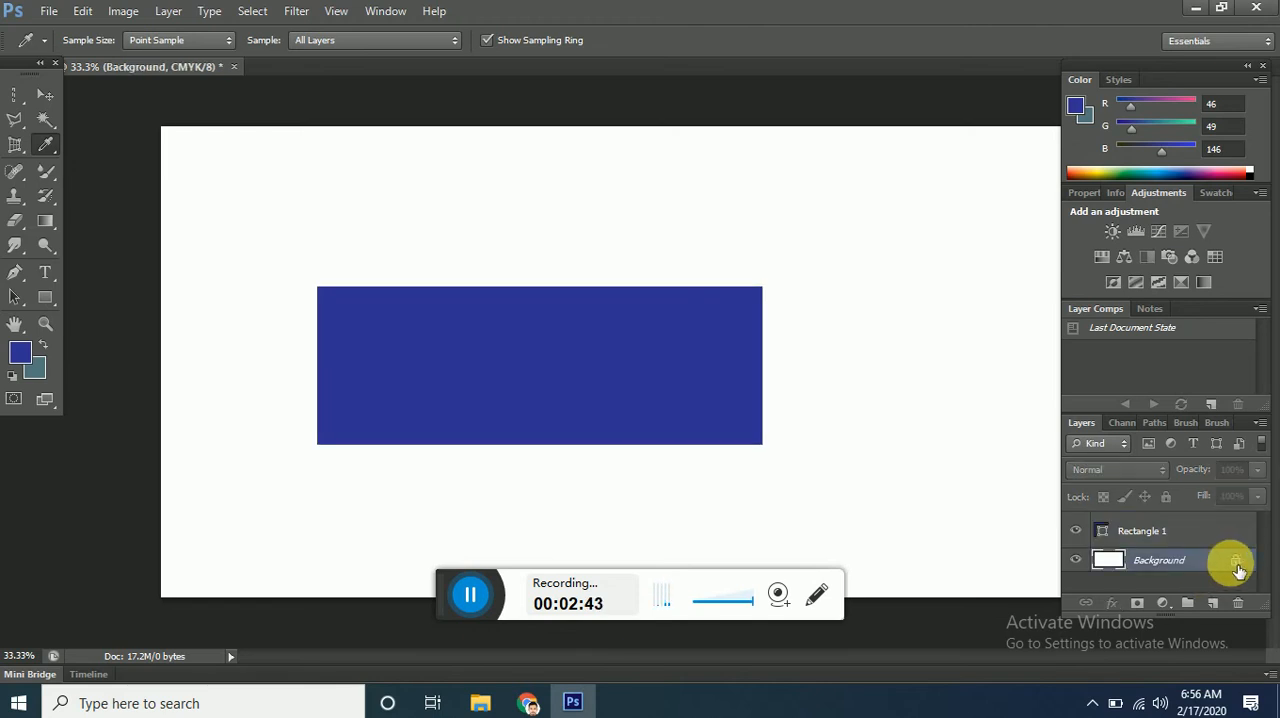
double_click(1238, 566)
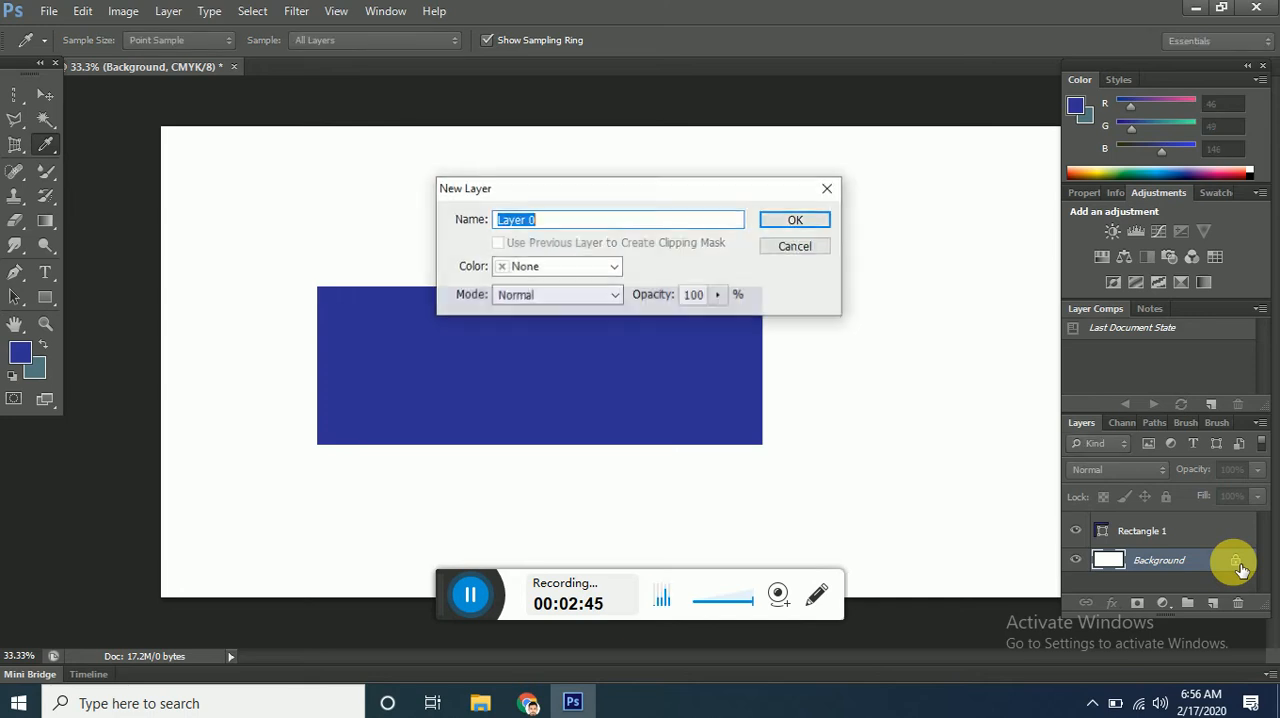
left_click(791, 221)
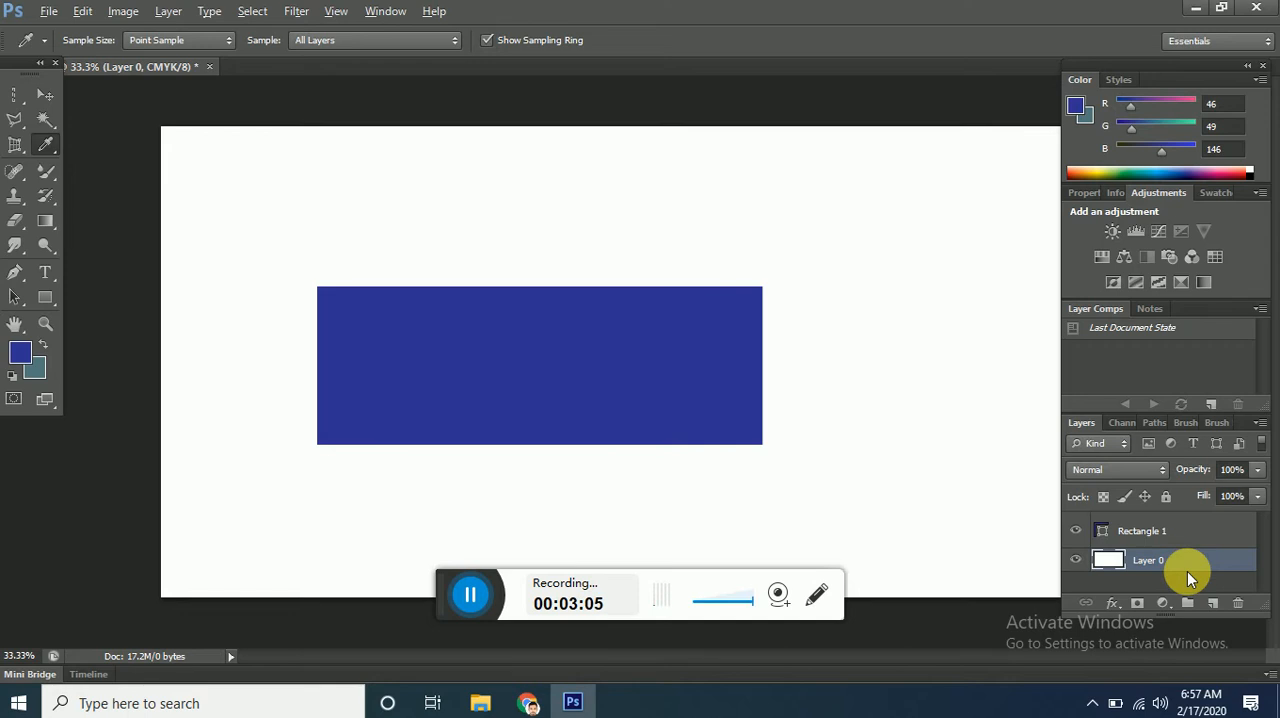
Try filling Layer 0 with the dark blue foreground color and undo each fill.
key("alt+BackSpace")
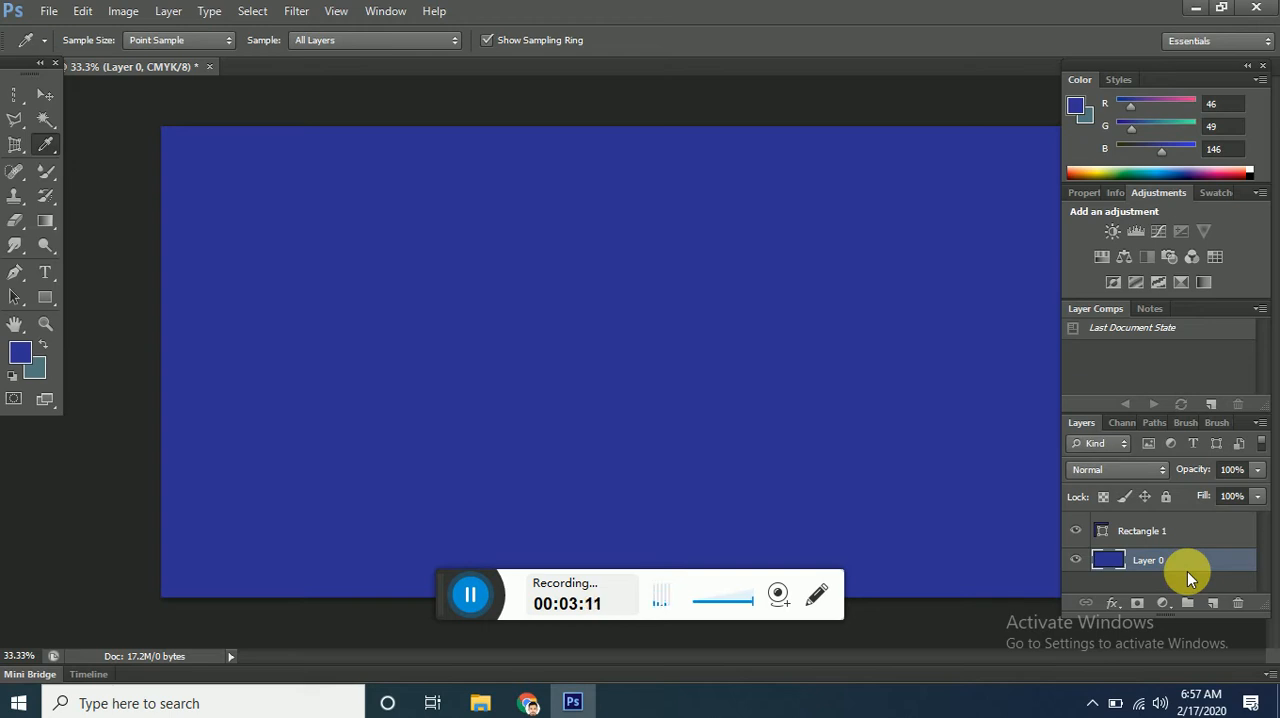
key("ctrl+z")
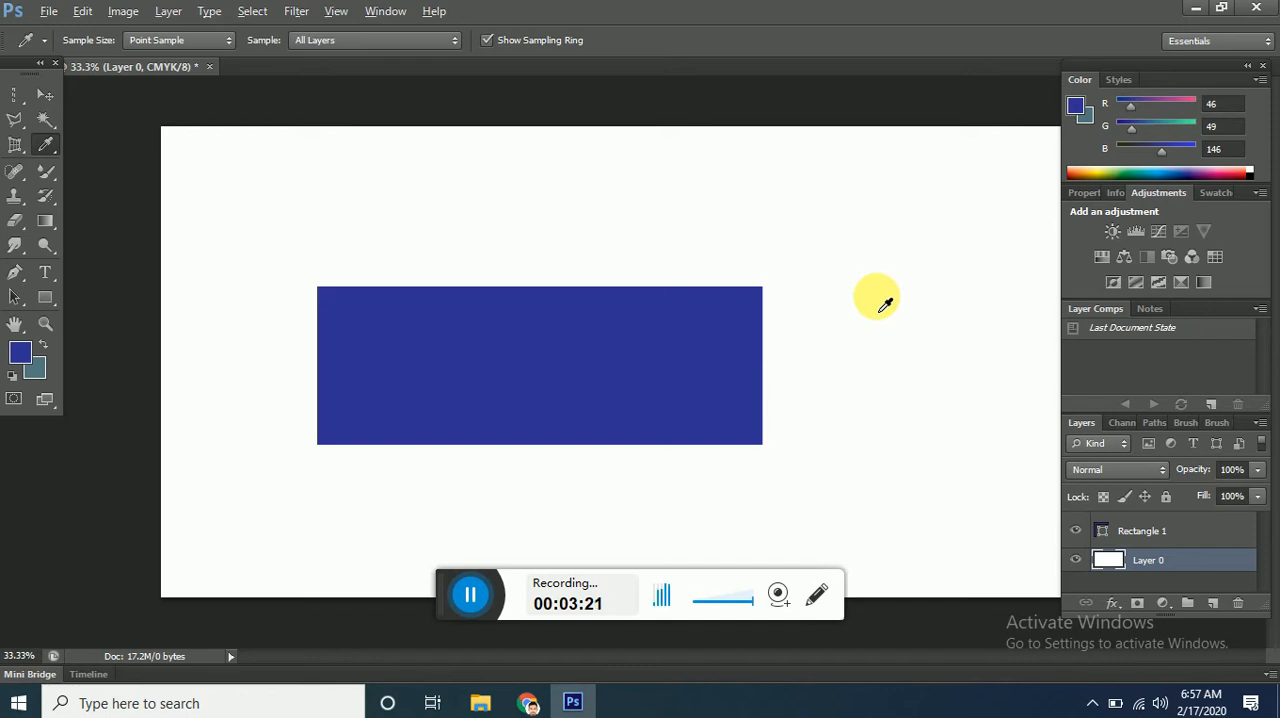
key("alt+BackSpace")
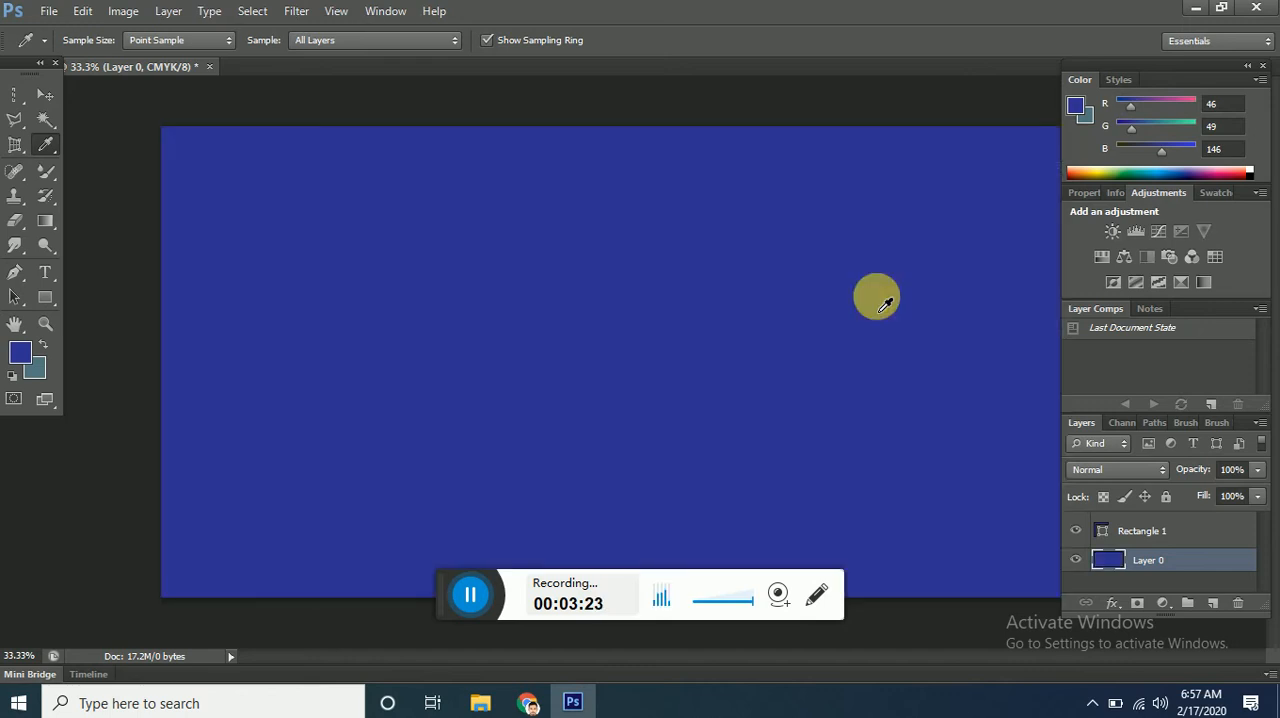
key("ctrl+z")
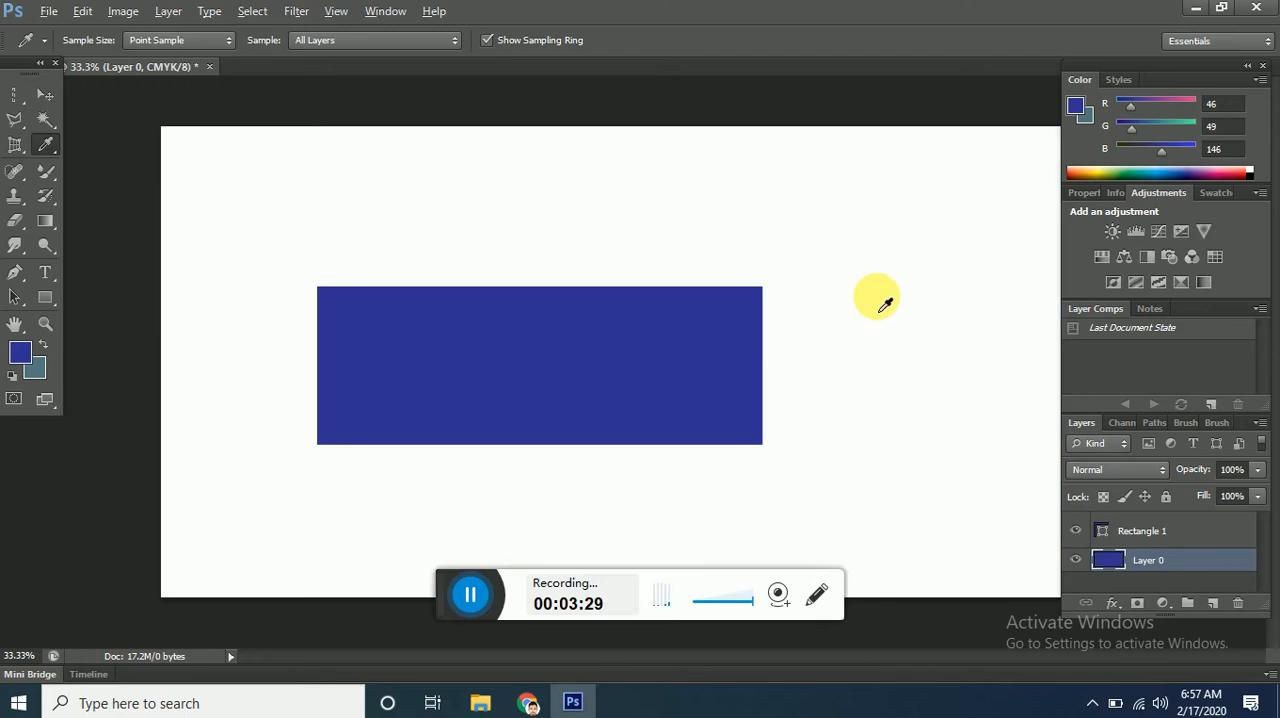
key("alt+BackSpace")
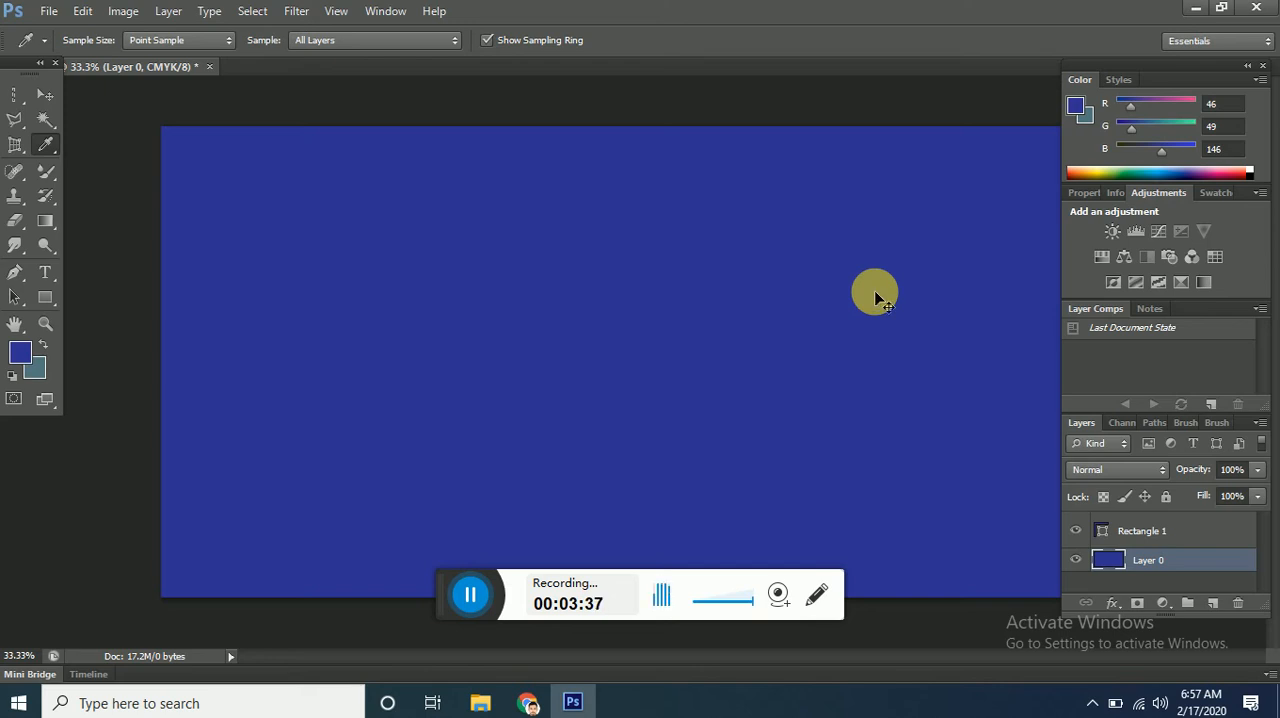
key("ctrl+z")
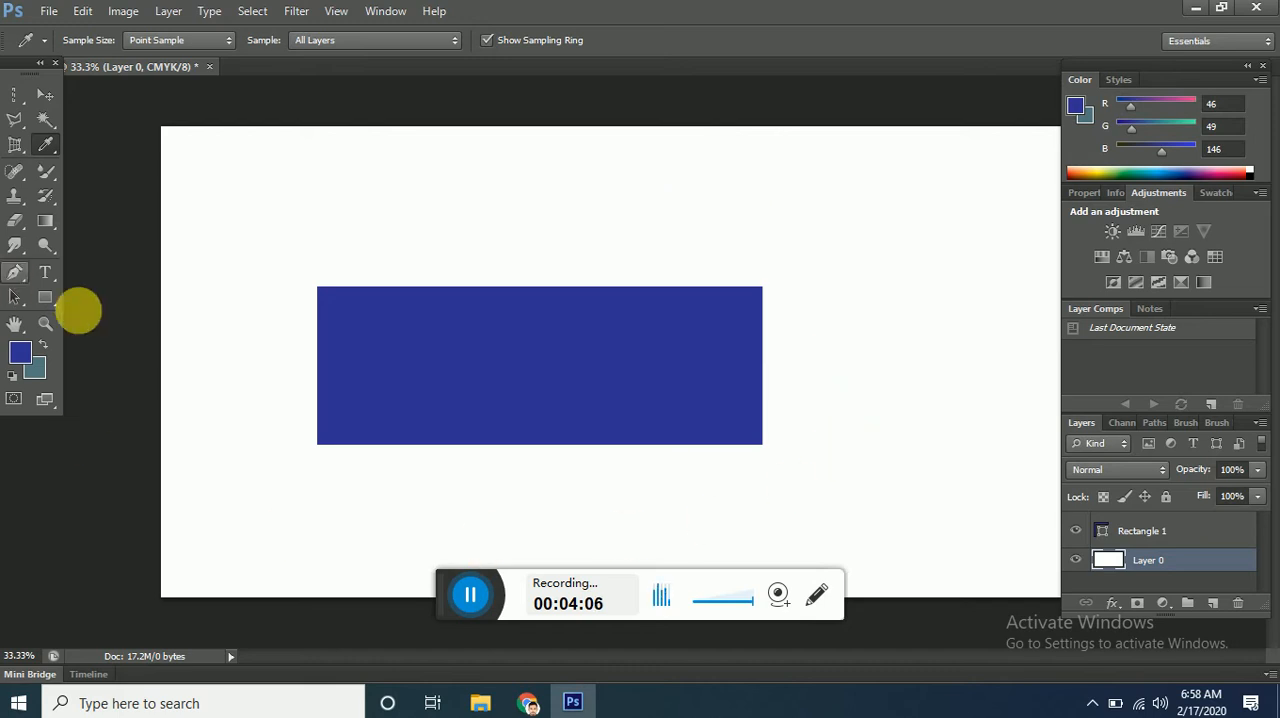
Make a rectangular marquee selection around the blue rectangle, then try a dark blue fill on Layer 0 and remove it.
left_click(16, 96)
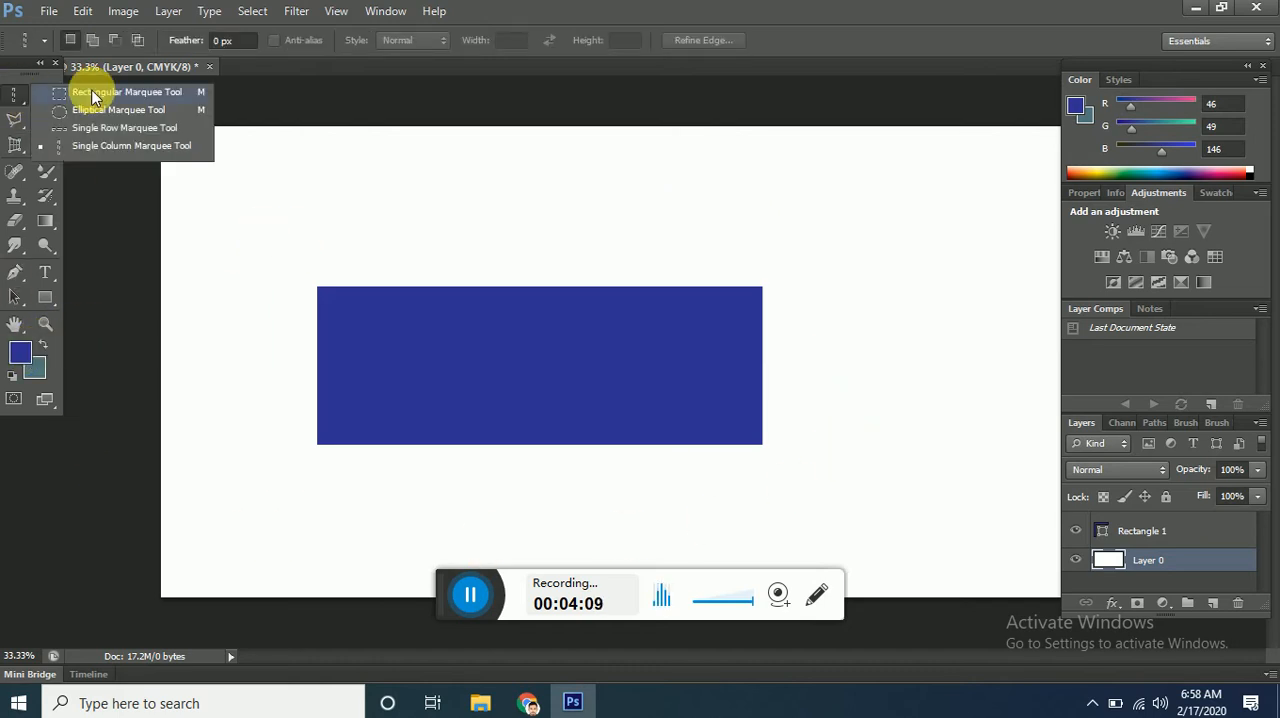
left_click(92, 96)
left_click_drag(232, 221, 836, 519)
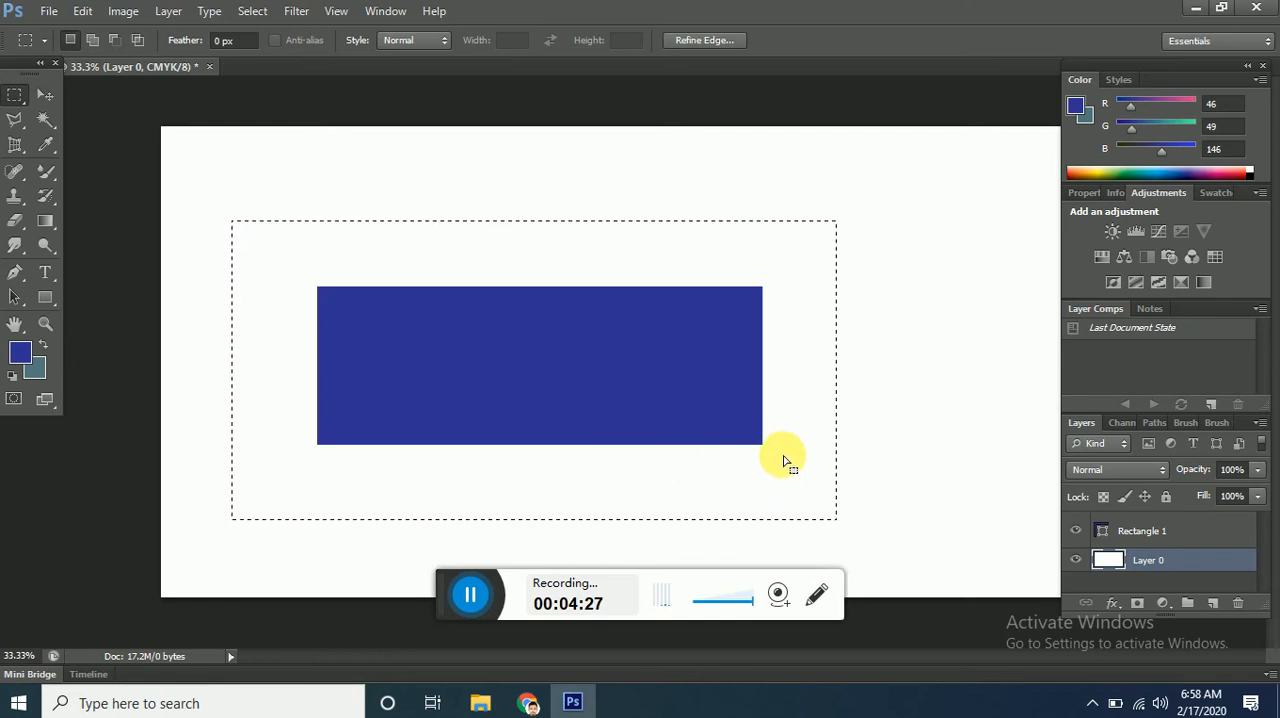
key("alt+BackSpace")
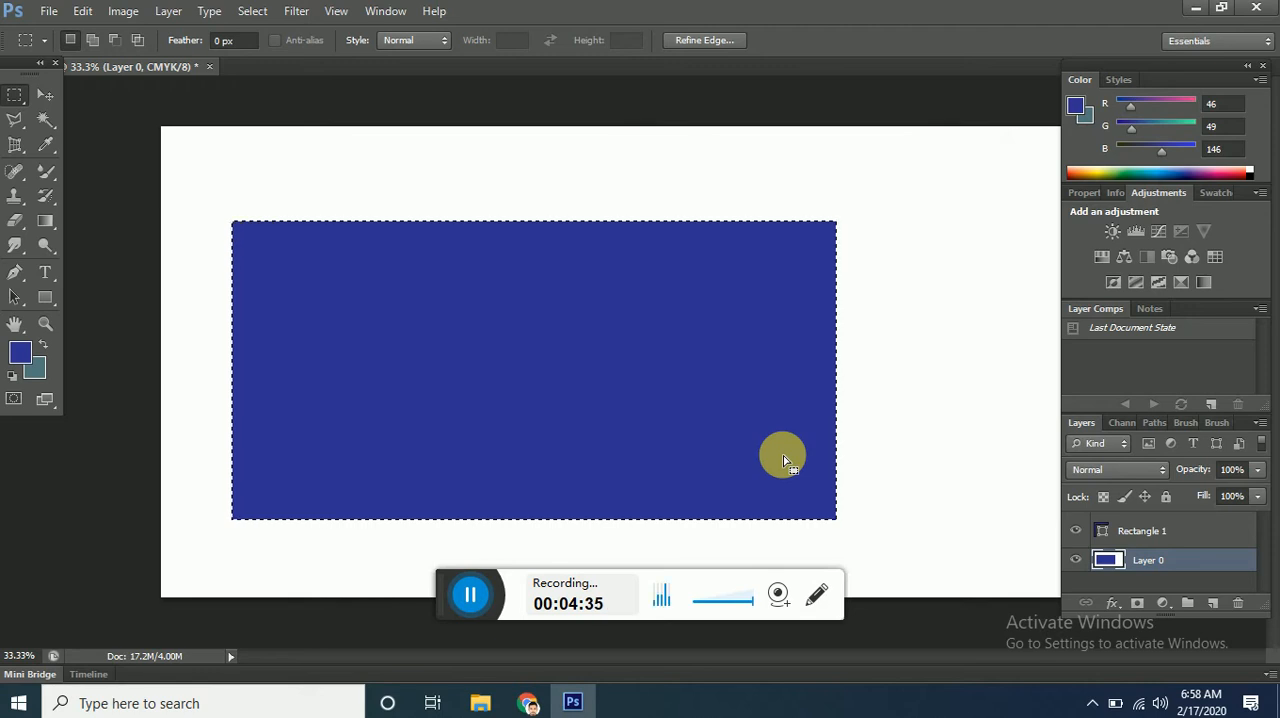
key("Delete")
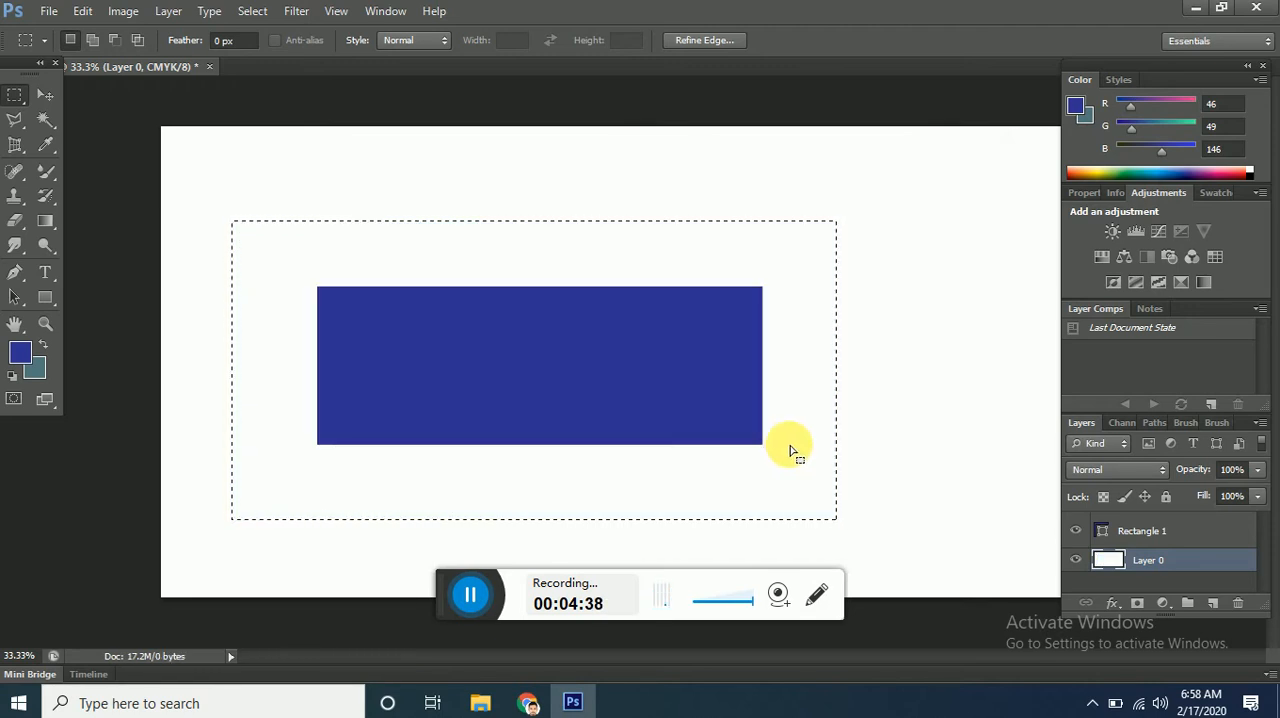
Add a new layer above Layer 0 and set the foreground color to pinkish red #df1855.
left_click(1212, 604)
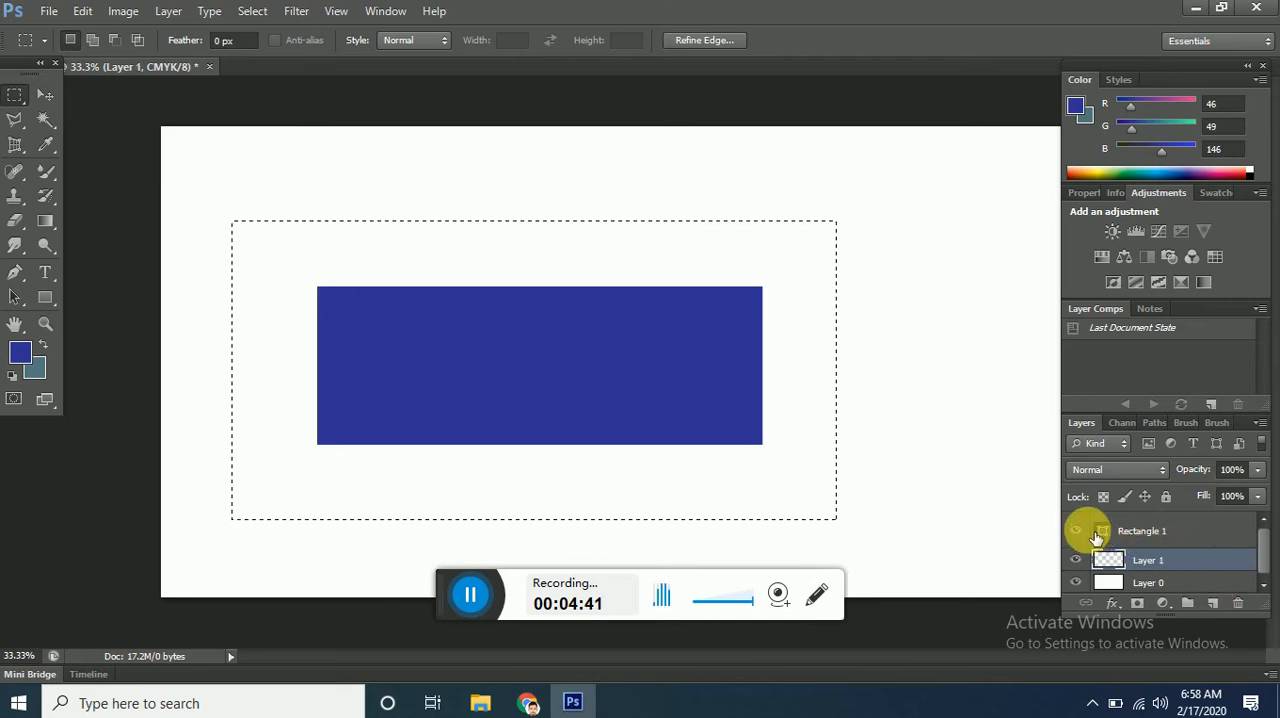
left_click(27, 358)
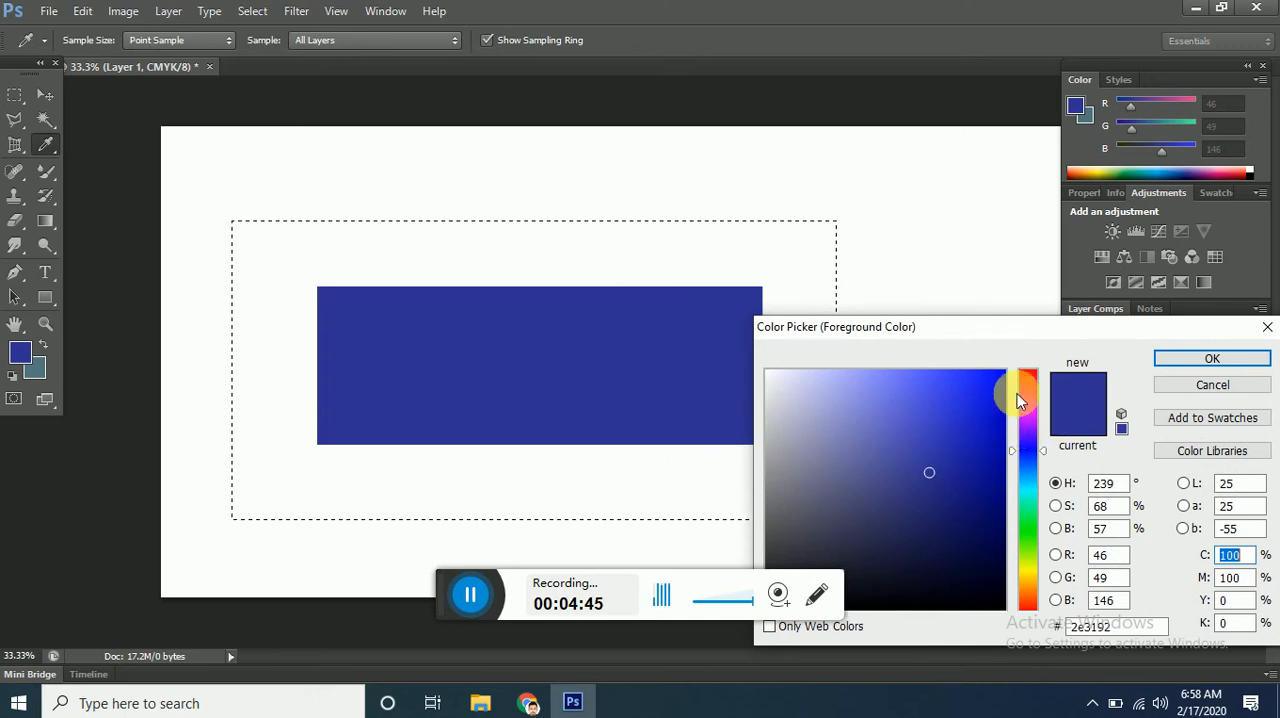
left_click_drag(1017, 393, 1030, 382)
left_click_drag(945, 420, 979, 400)
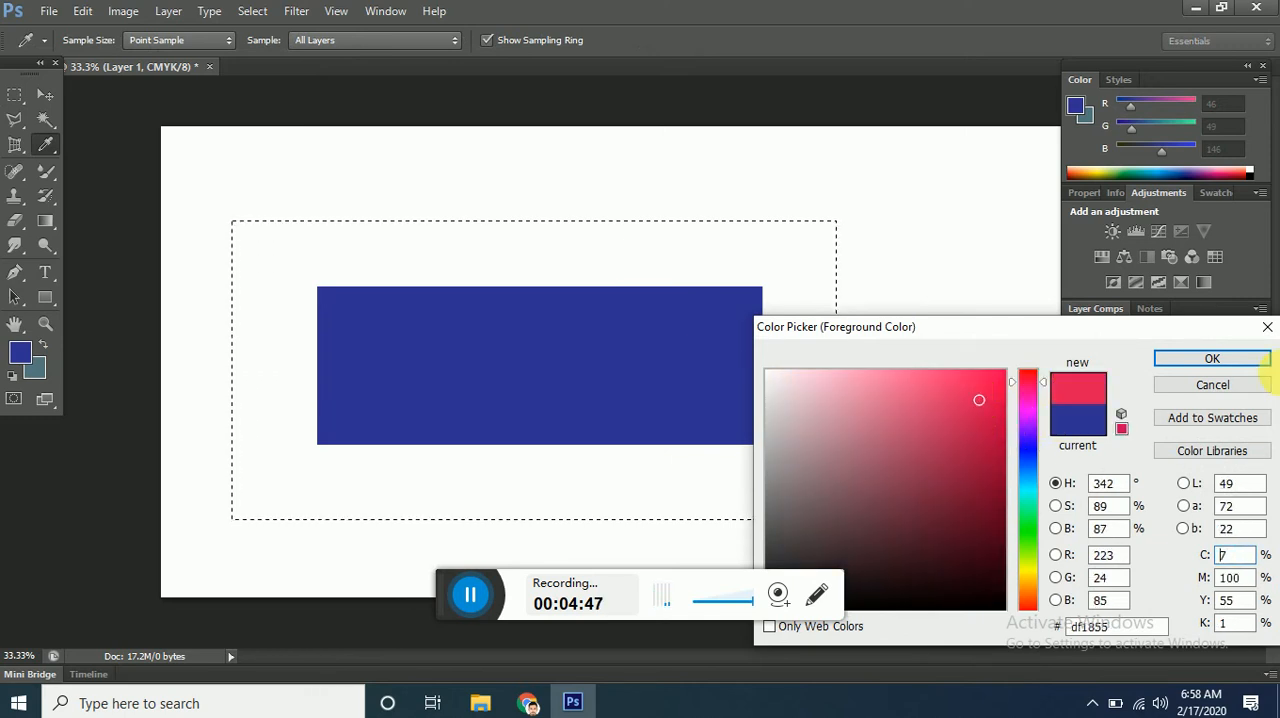
left_click(1214, 362)
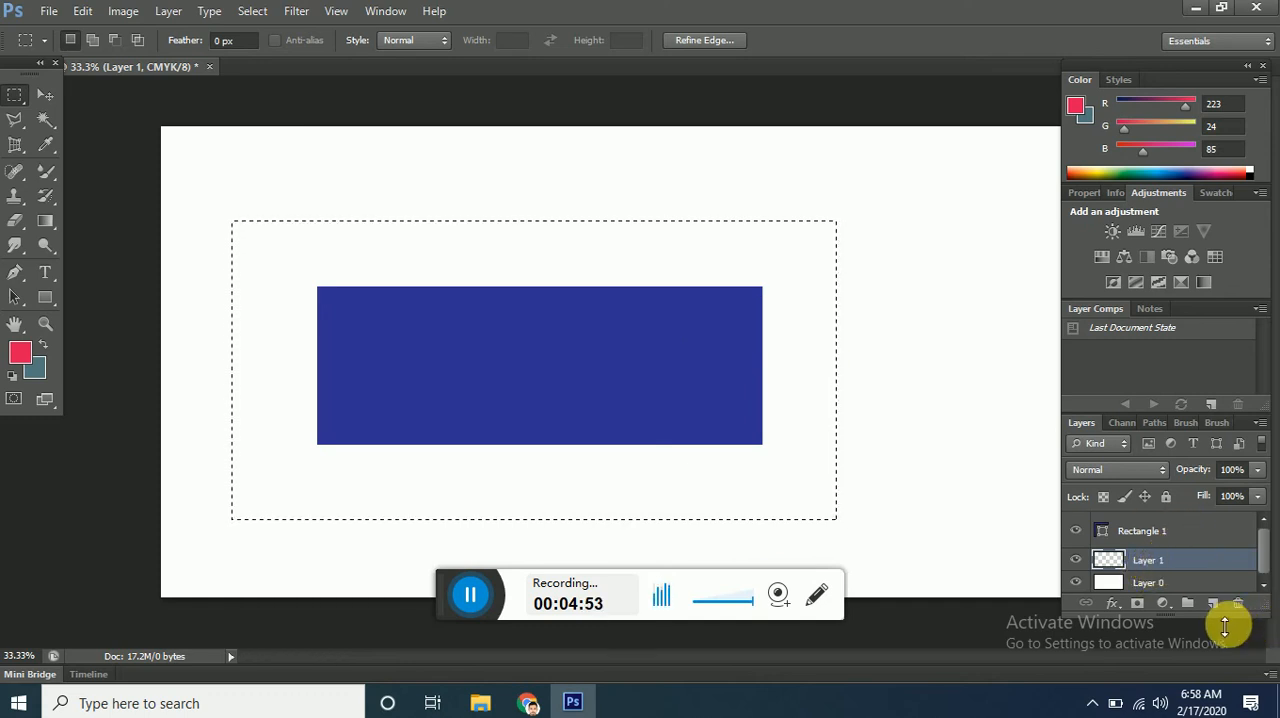
Undo the new layer, add it again above Layer 0, and fill the selection with the pinkish red foreground color.
key("ctrl+z")
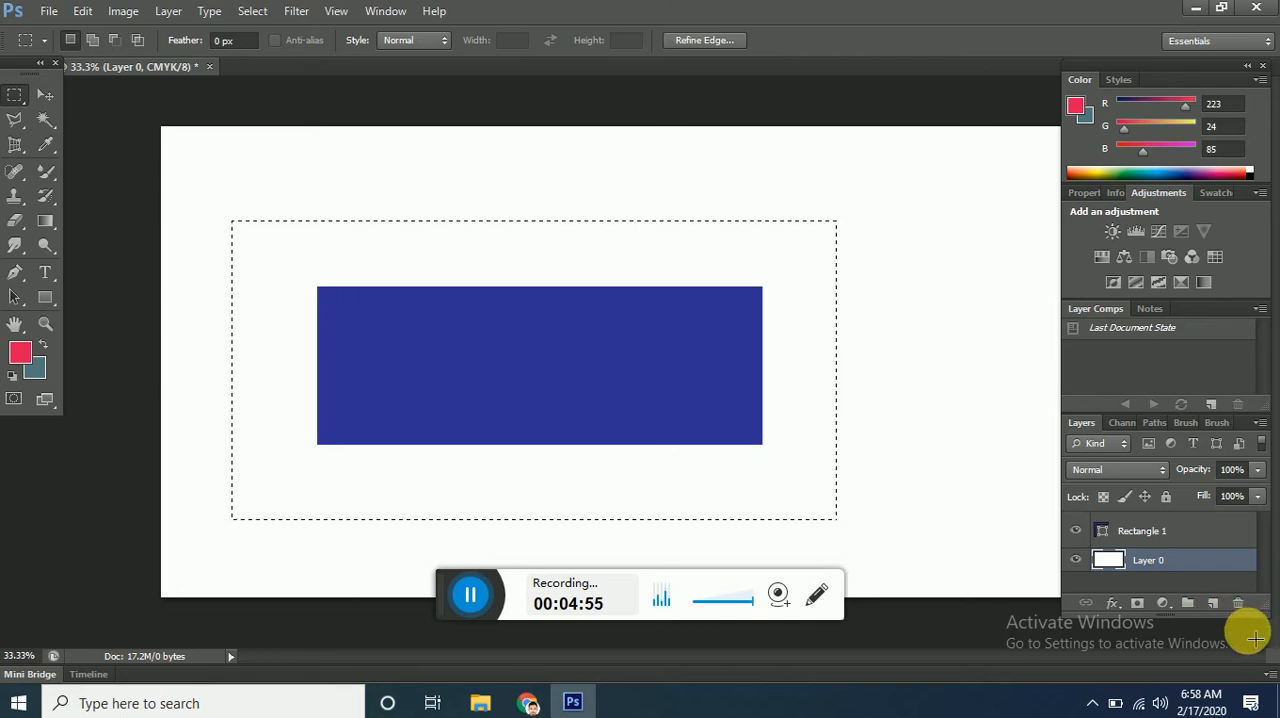
left_click(1212, 603)
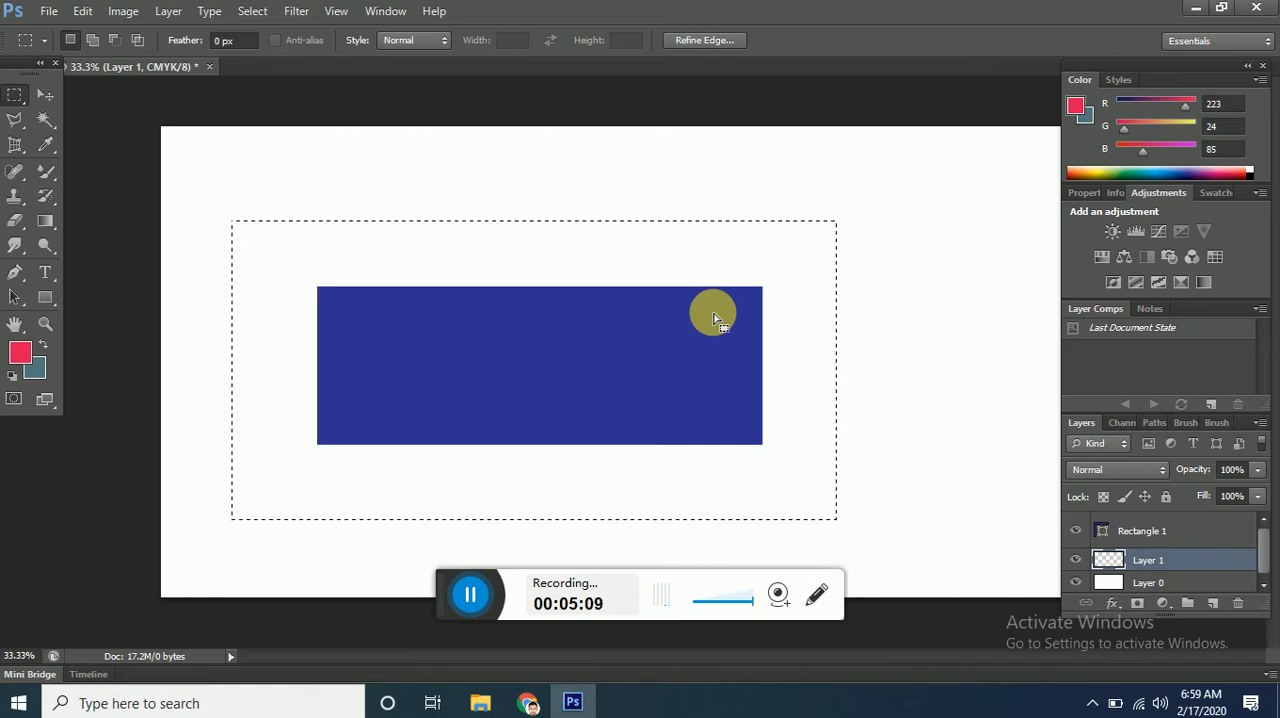
key("alt")
key("alt+BackSpace")
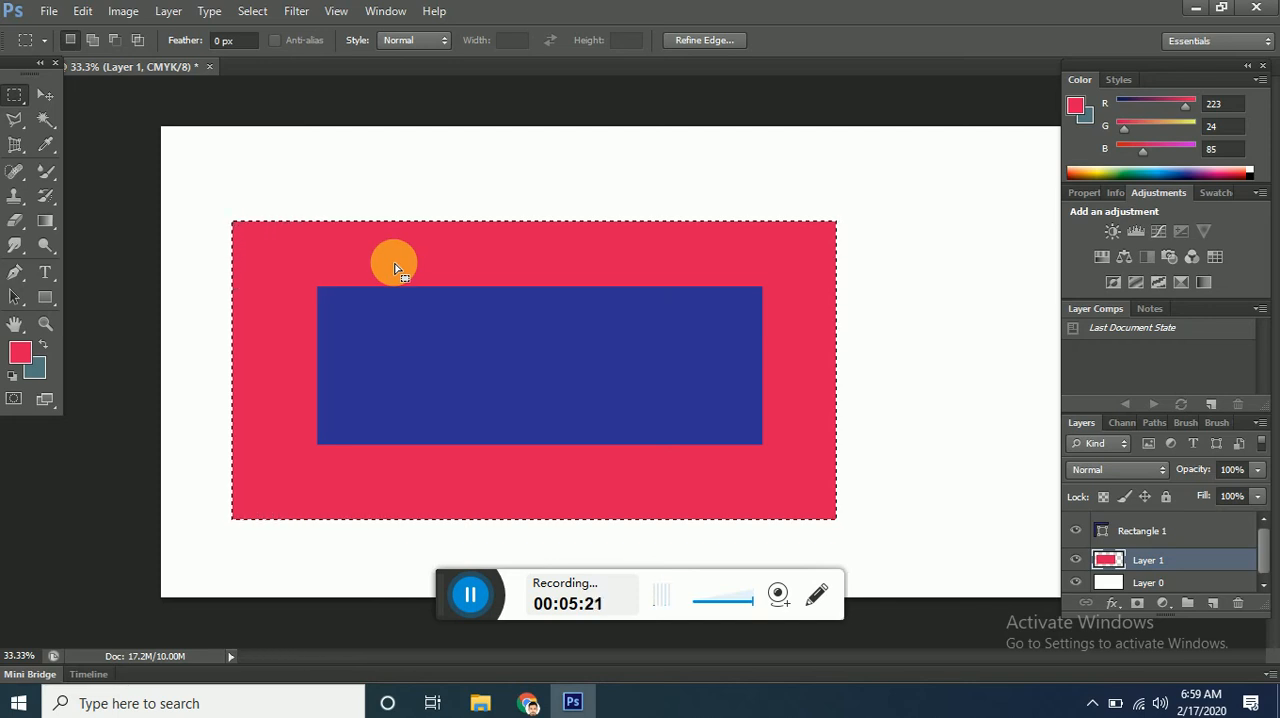
Refill the selection with the teal background color and move Layer 1 above Rectangle 1 and back below it.
key("ctrl+BackSpace")
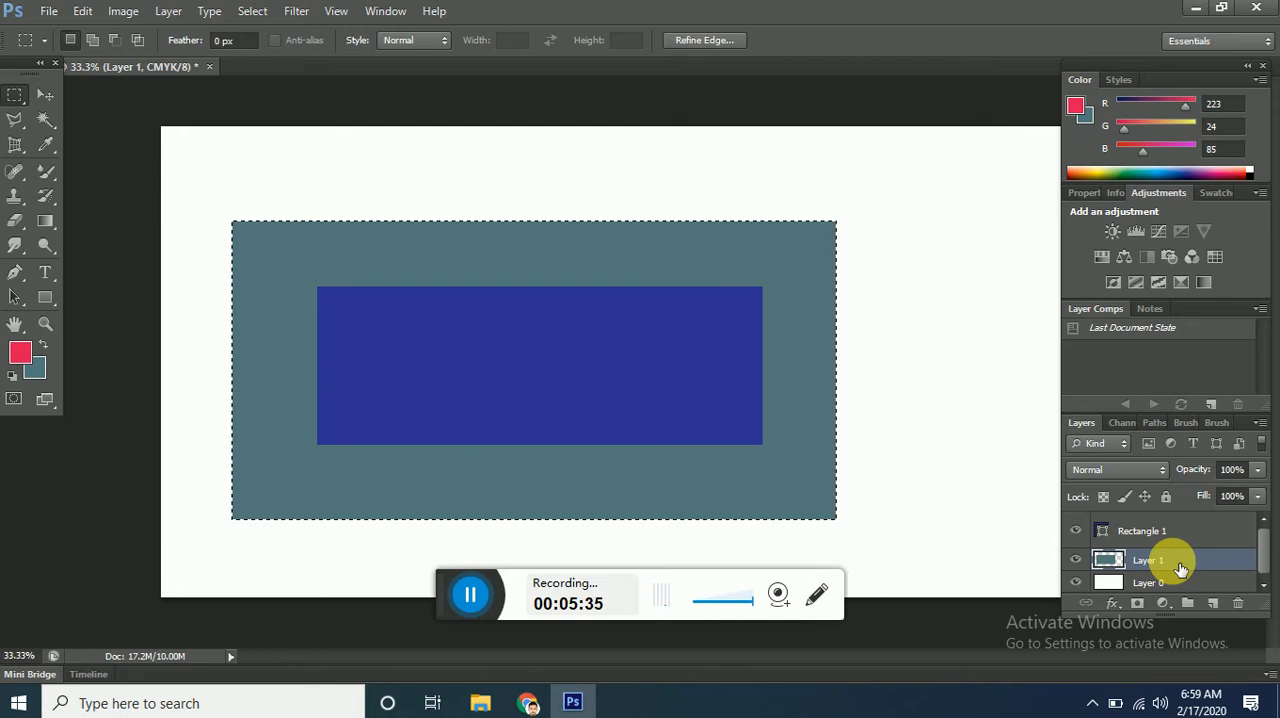
left_click_drag(1180, 568, 1180, 523)
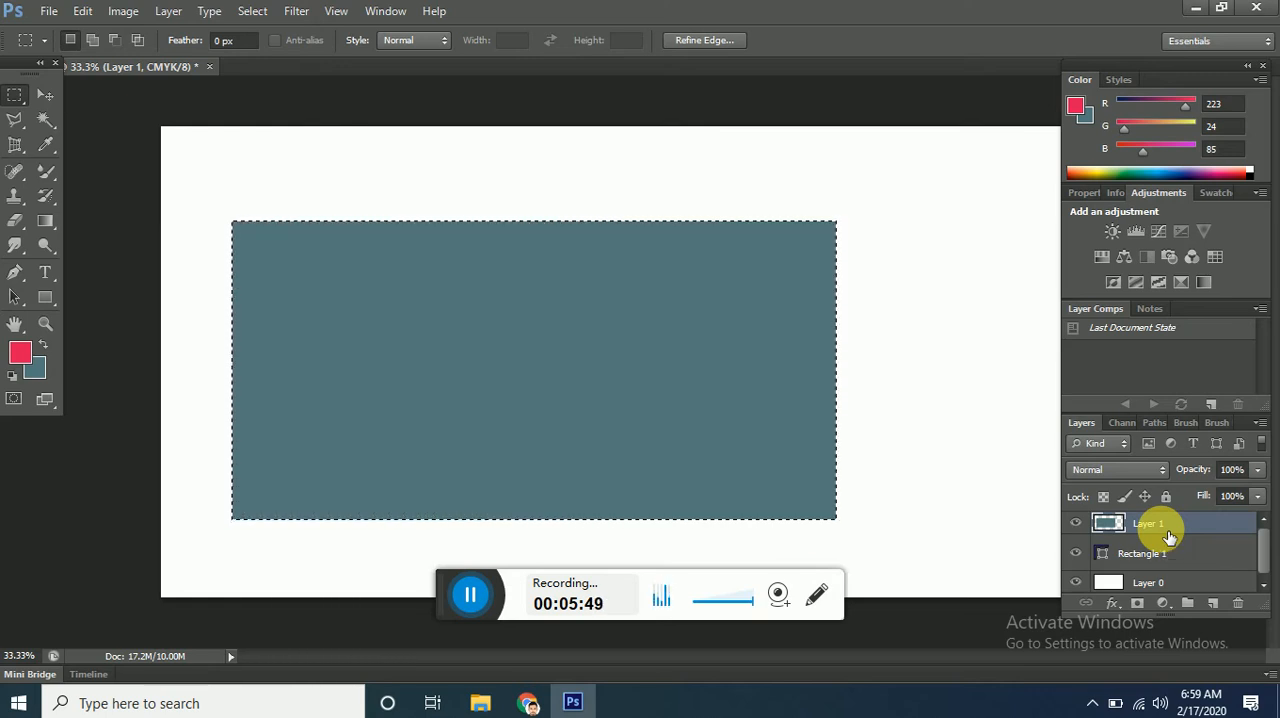
left_click_drag(1169, 537, 1160, 578)
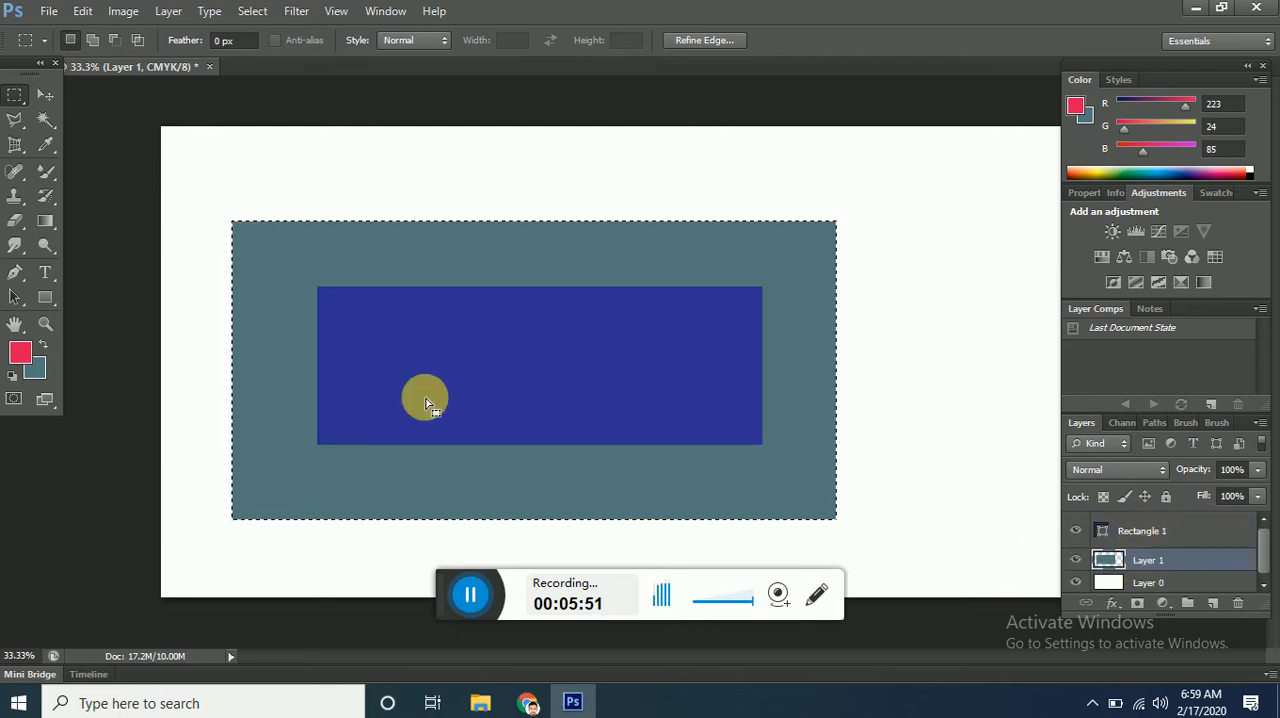
Sample the inner rectangle's dark blue with the Eyedropper, fill the selection on Layer 1 with it, and deselect.
left_click(47, 143)
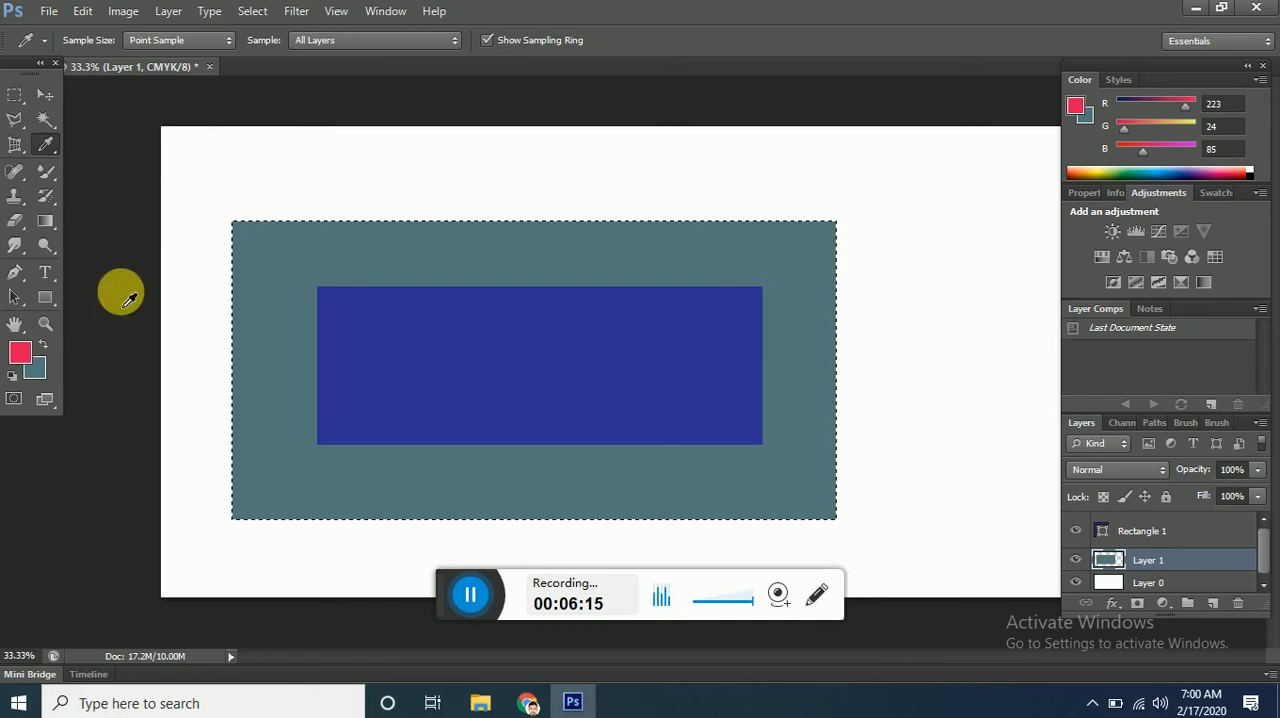
left_click(538, 362)
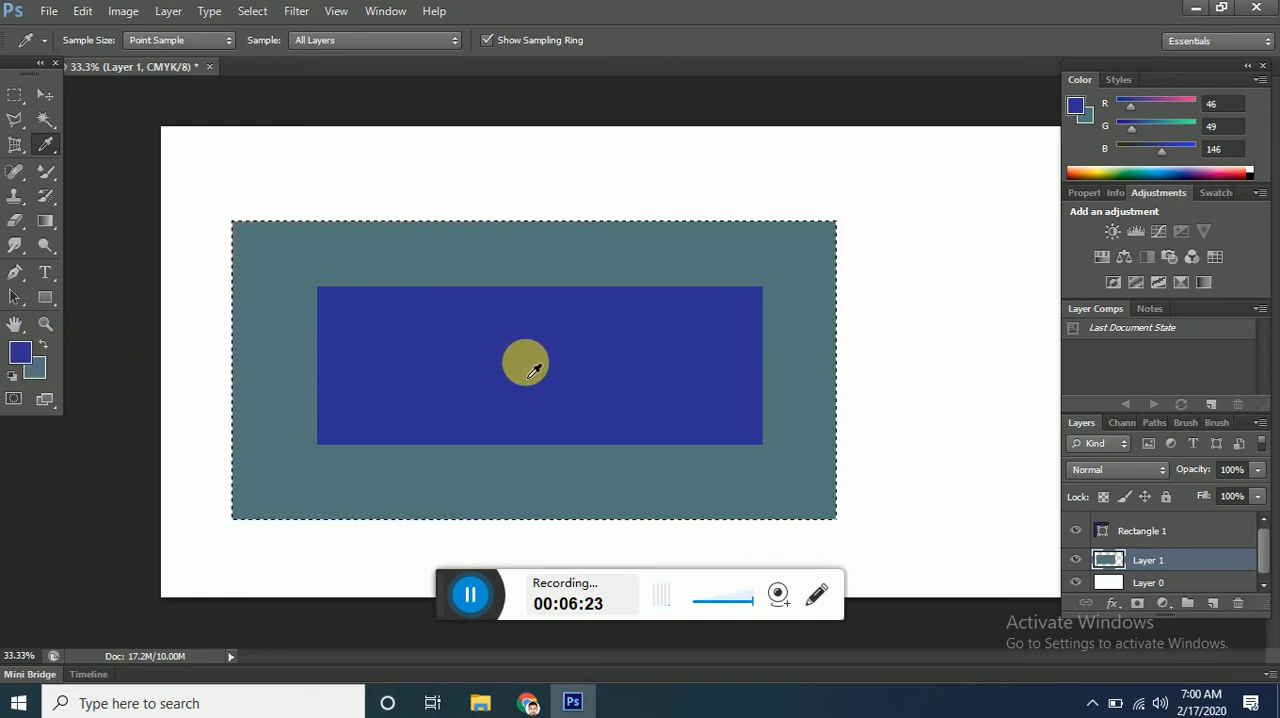
key("alt+BackSpace")
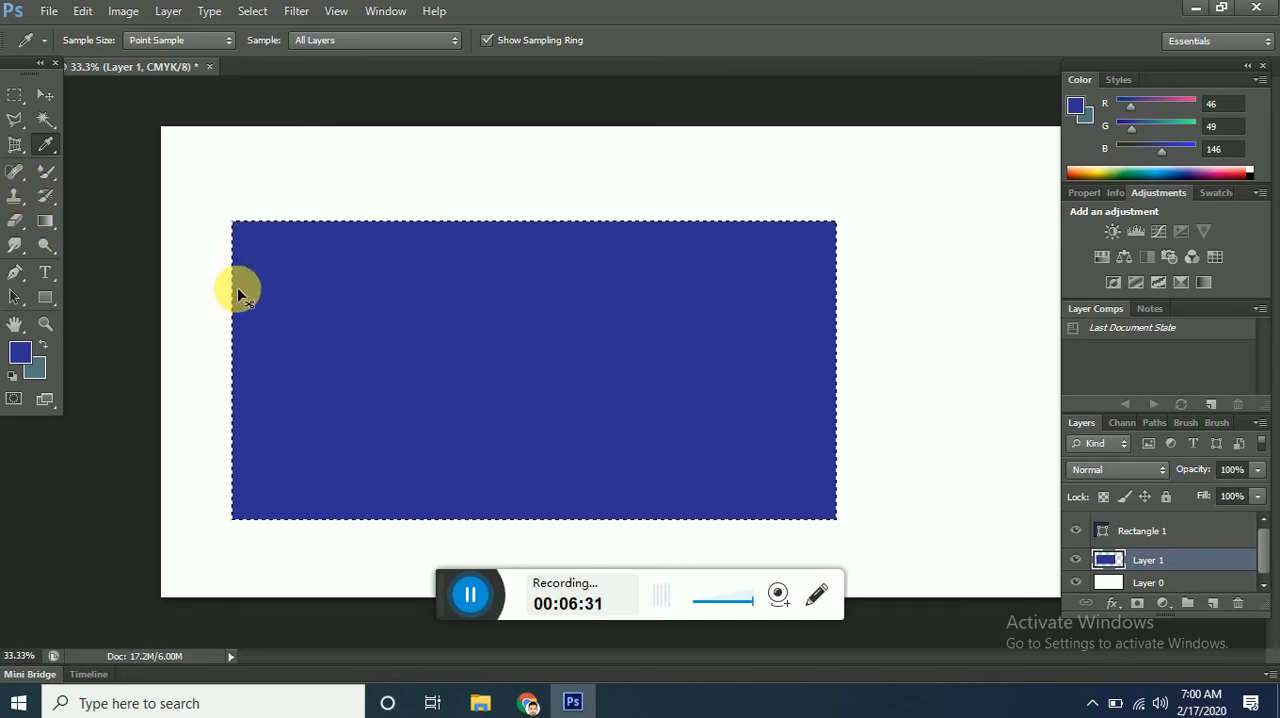
key("ctrl+d")
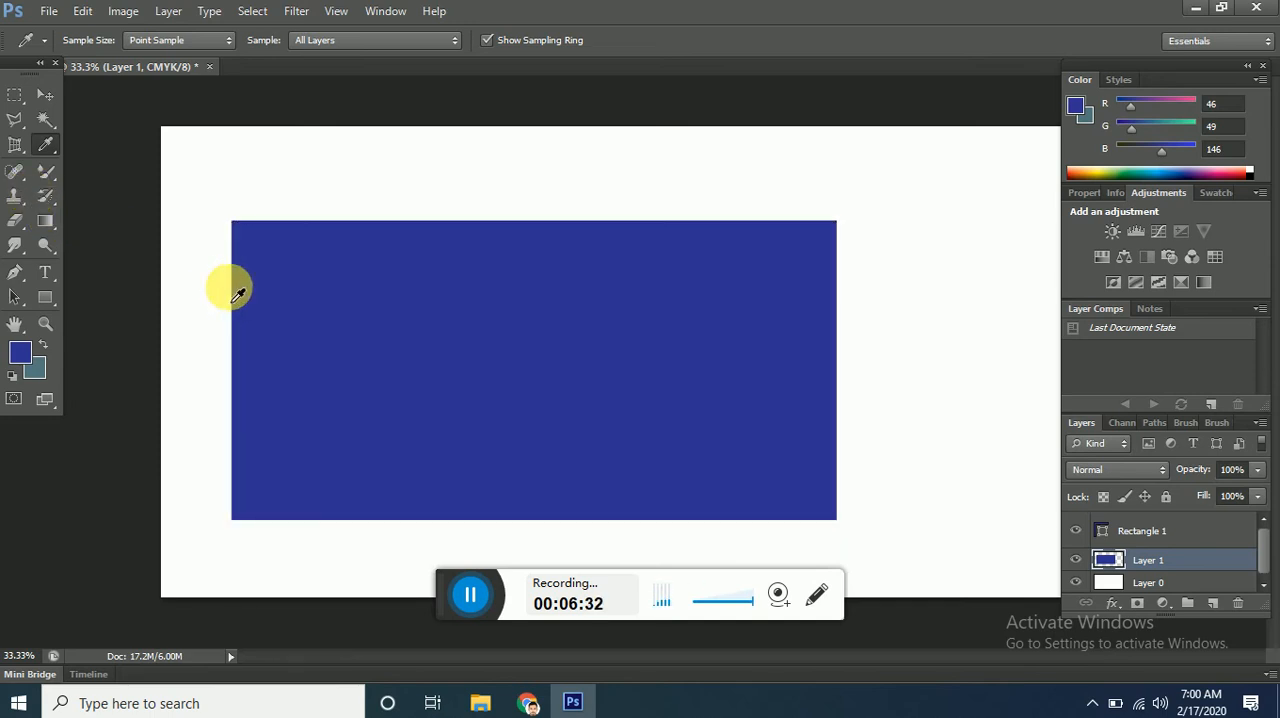
left_click(17, 170)
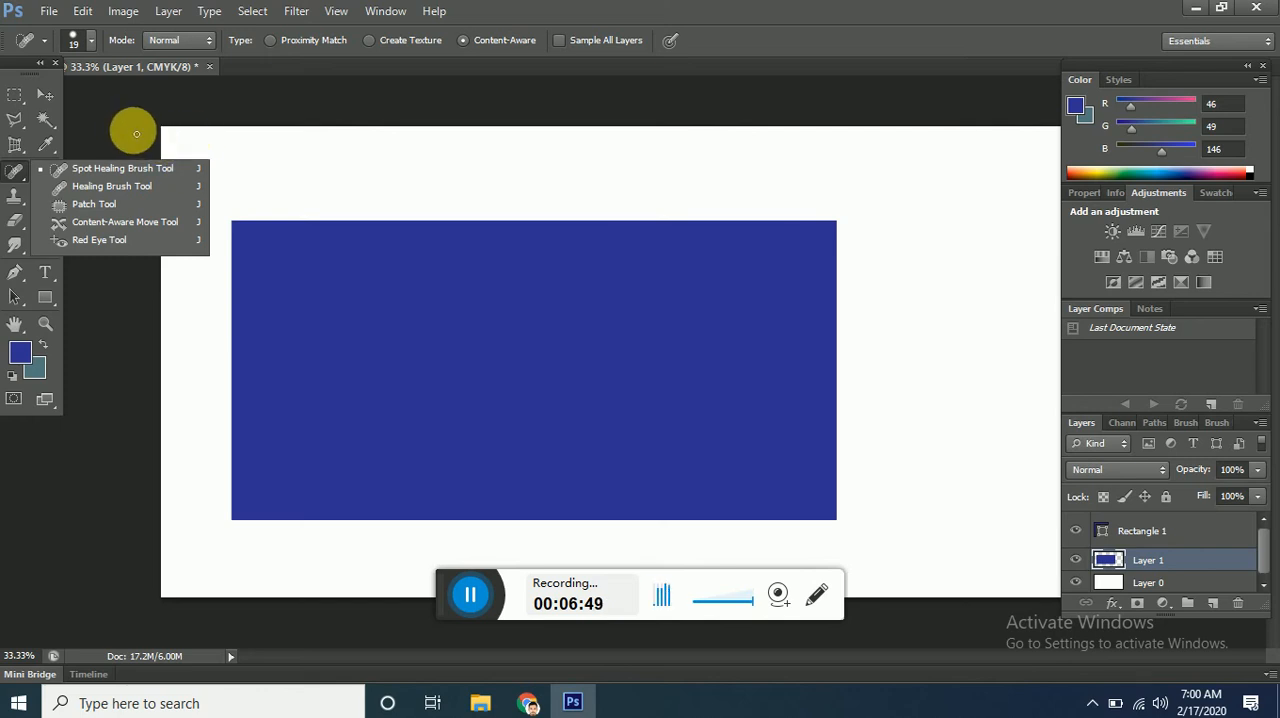
left_click(51, 101)
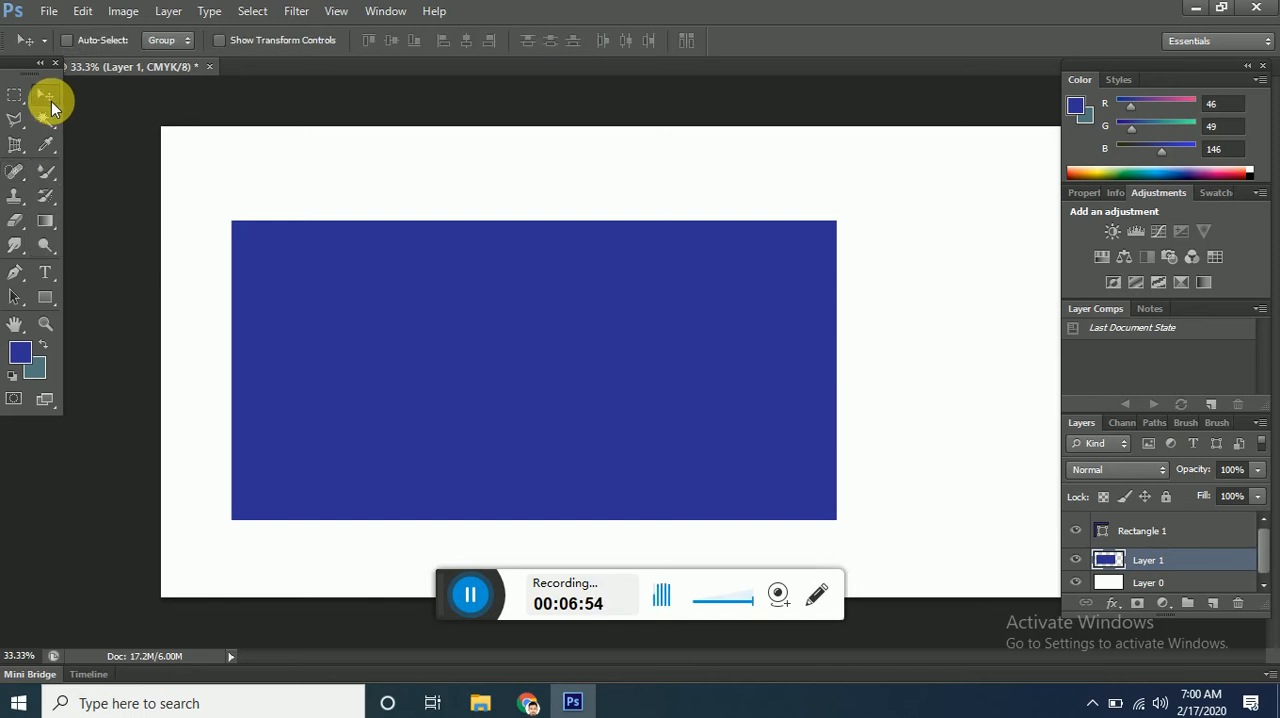
Paint several freehand dark blue strokes and loops above the large rectangle on Layer 1 with the 28 px Brush tool.
left_click(46, 174)
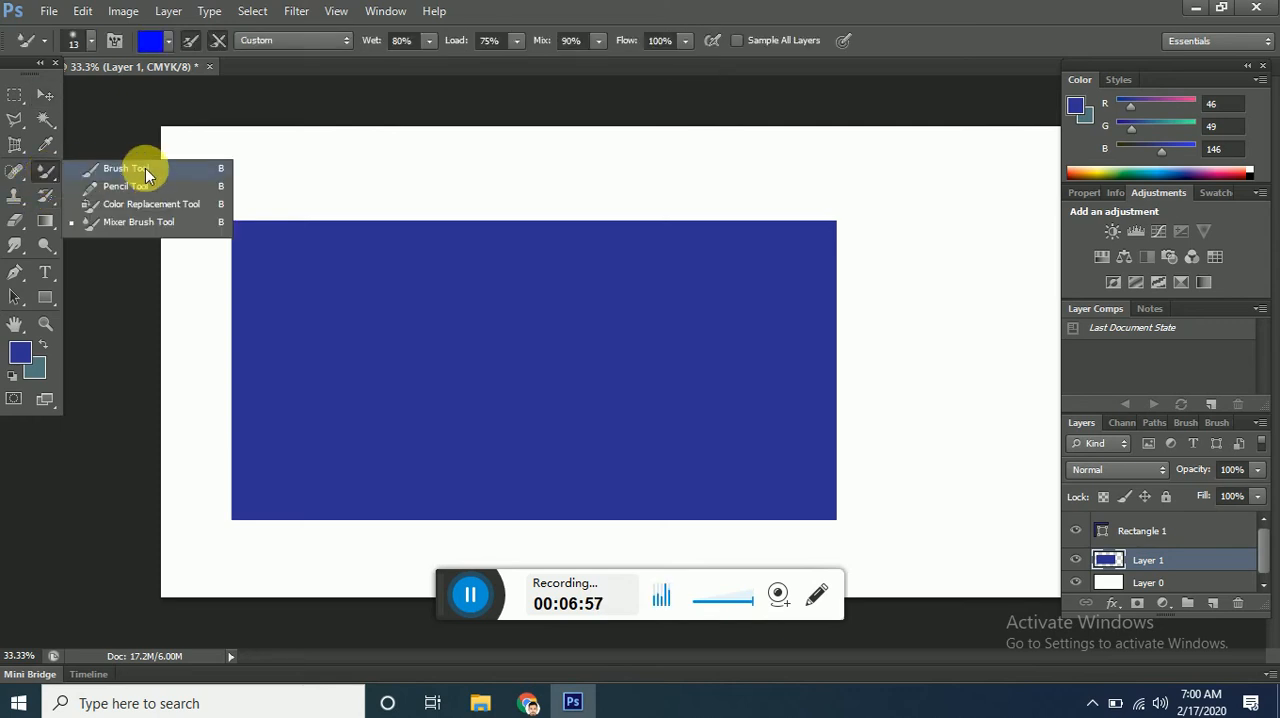
left_click(145, 167)
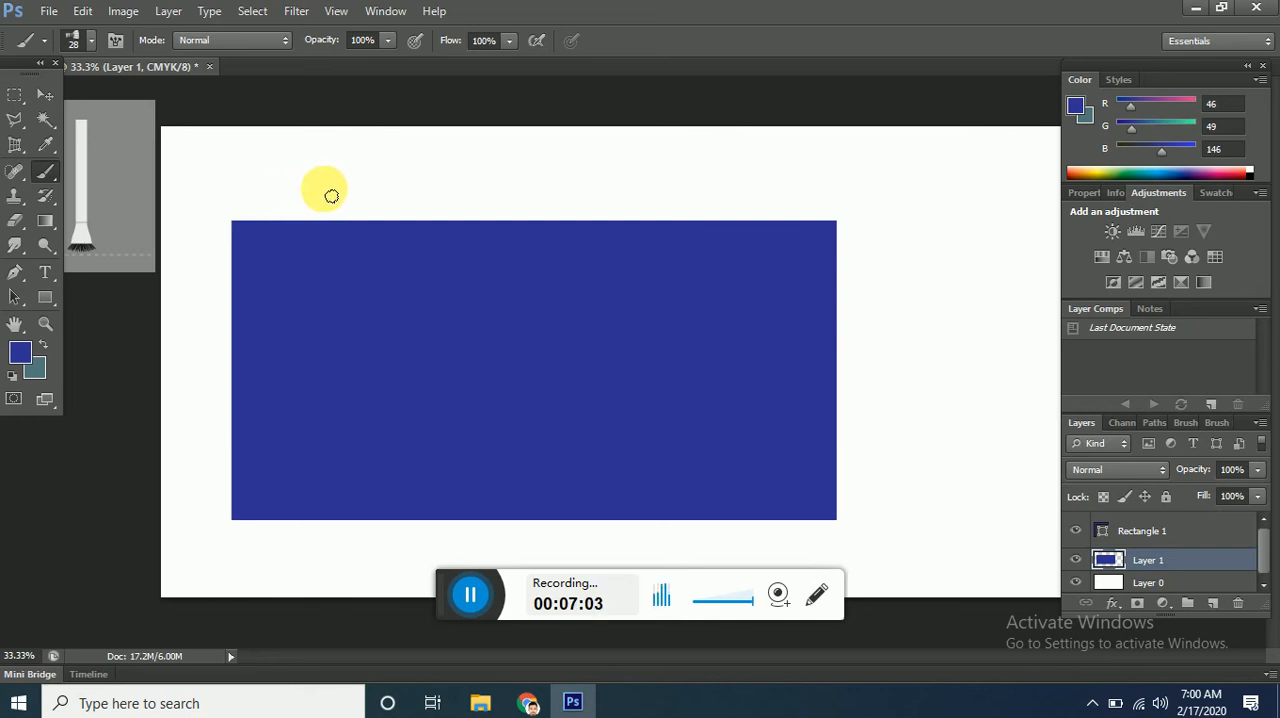
left_click_drag(299, 195, 471, 181)
mouse_move(598, 186)
left_mouse_down()
mouse_move(530, 180)
mouse_move(501, 200)
mouse_move(563, 212)
mouse_move(691, 189)
mouse_move(590, 186)
left_mouse_up()
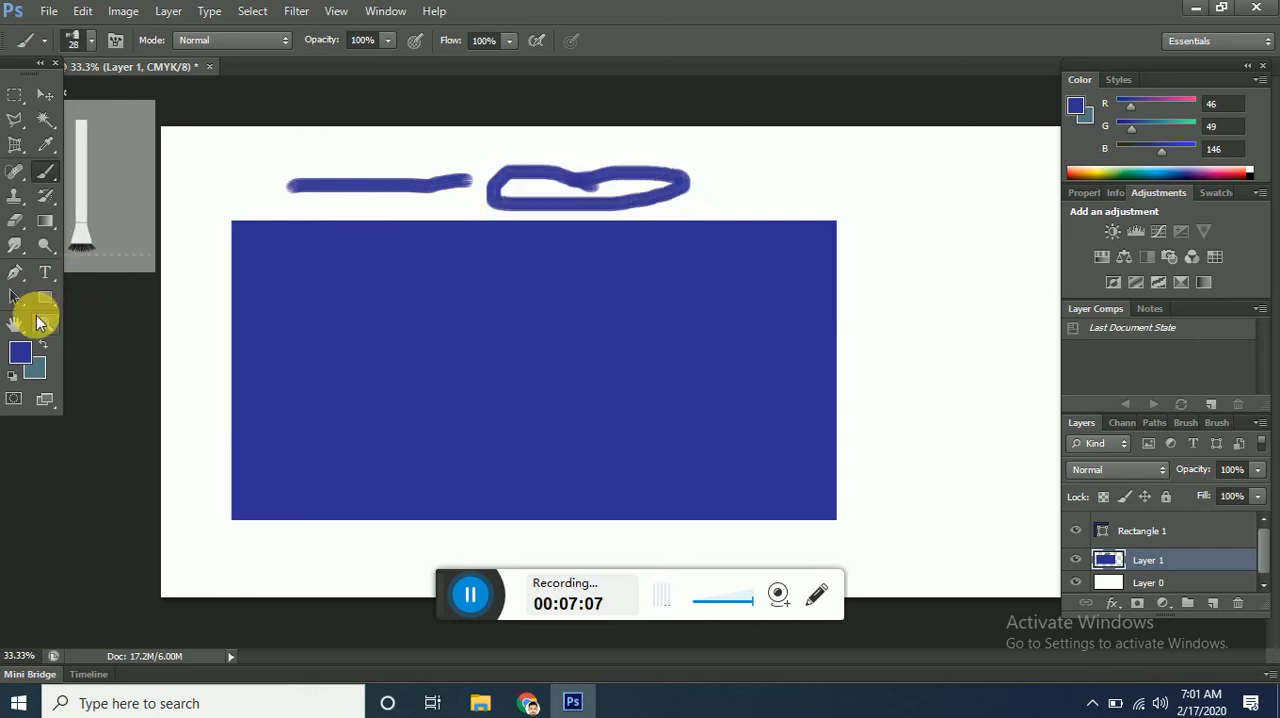
mouse_move(772, 180)
left_mouse_down()
mouse_move(708, 194)
mouse_move(831, 160)
left_mouse_up()
mouse_move(911, 174)
left_mouse_down()
mouse_move(874, 205)
mouse_move(804, 211)
mouse_move(915, 168)
mouse_move(953, 266)
mouse_move(910, 201)
mouse_move(927, 184)
mouse_move(912, 225)
left_mouse_up()
Increase the brush size to 66 px and paint dabs and bristly strokes over the existing marks above the rectangle.
left_click(80, 38)
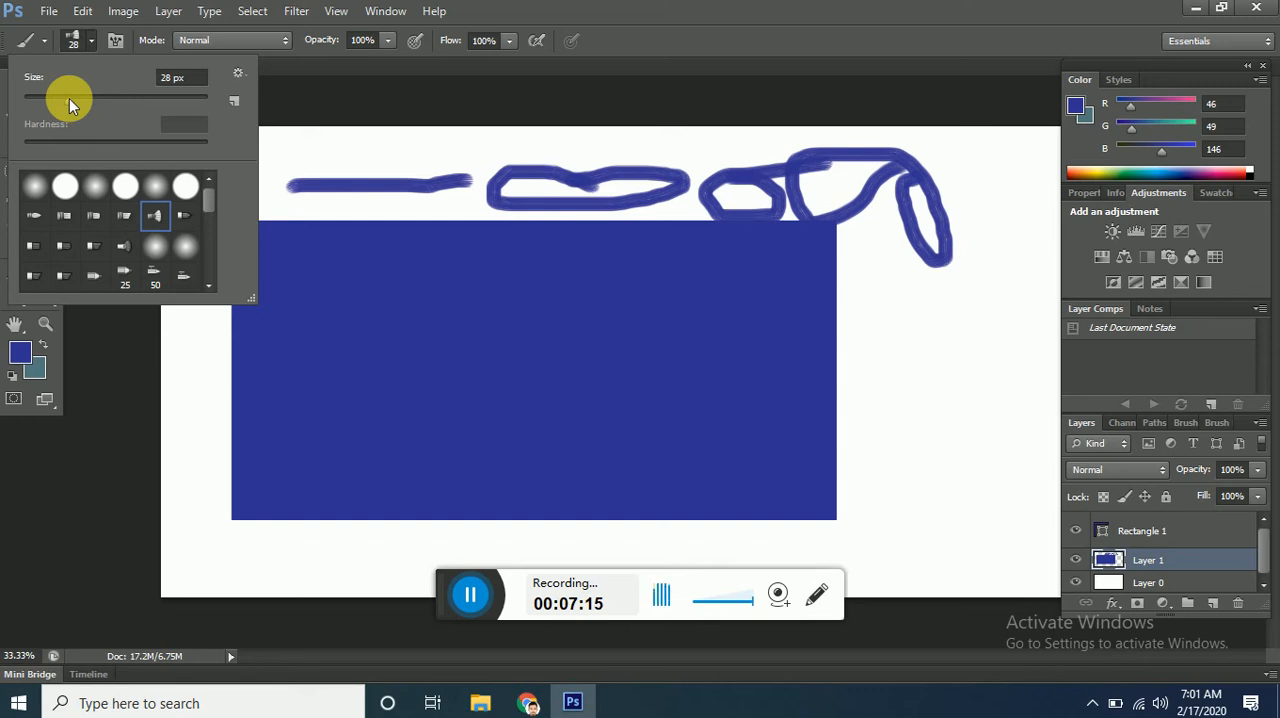
left_click_drag(69, 98, 131, 99)
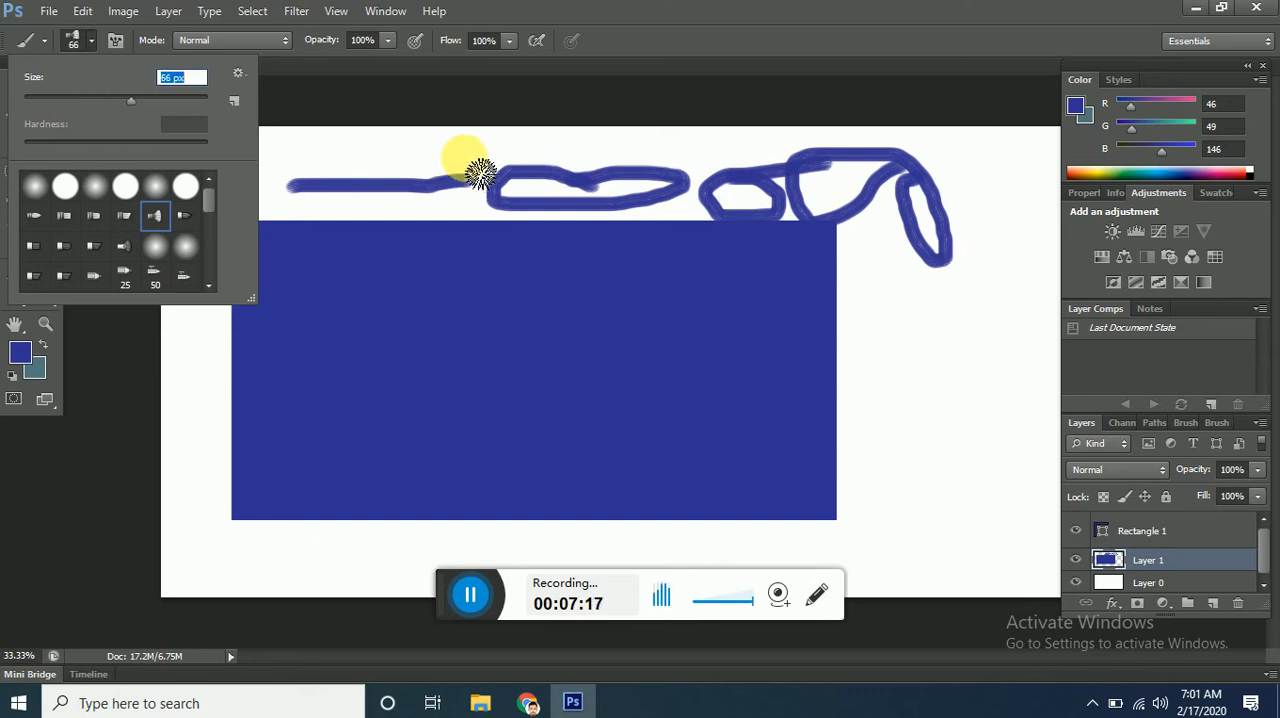
left_click(464, 157)
left_click(562, 155)
mouse_move(686, 156)
left_mouse_down()
mouse_move(540, 183)
mouse_move(820, 177)
mouse_move(775, 140)
left_mouse_up()
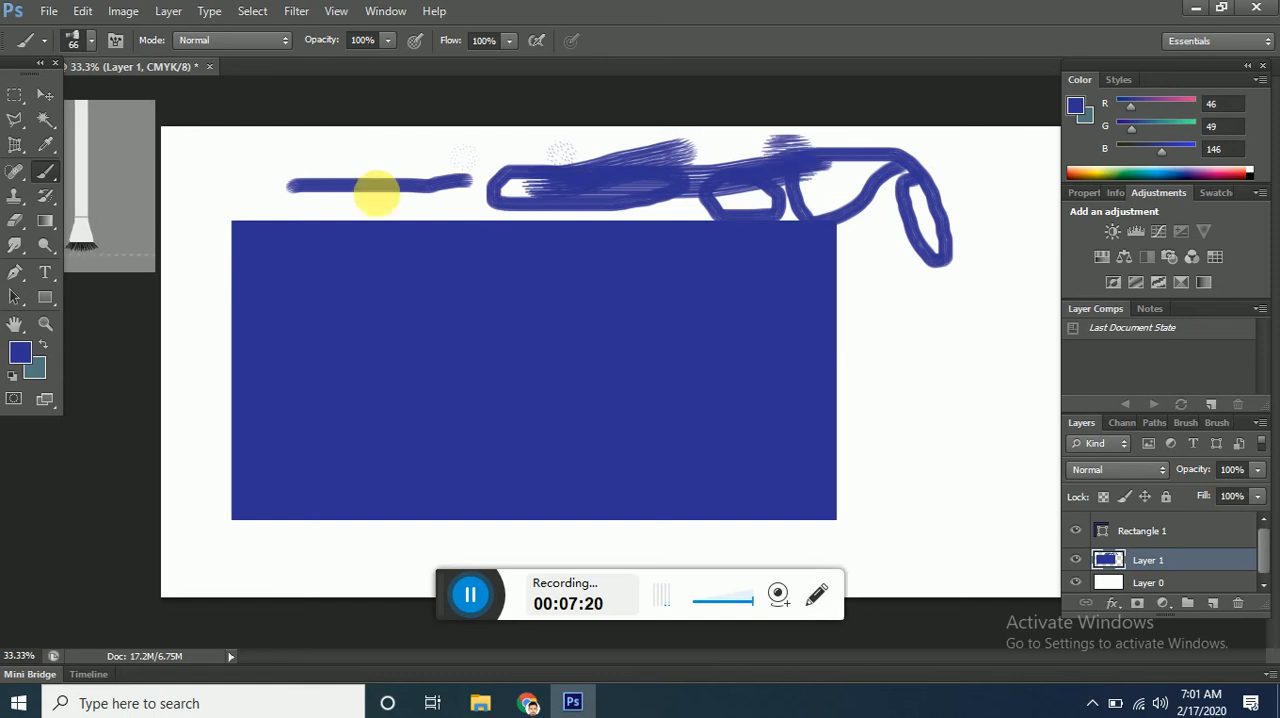
Set the brush size to 89 px and stamp a single dab above the large rectangle.
left_click(90, 42)
left_click_drag(129, 97, 163, 106)
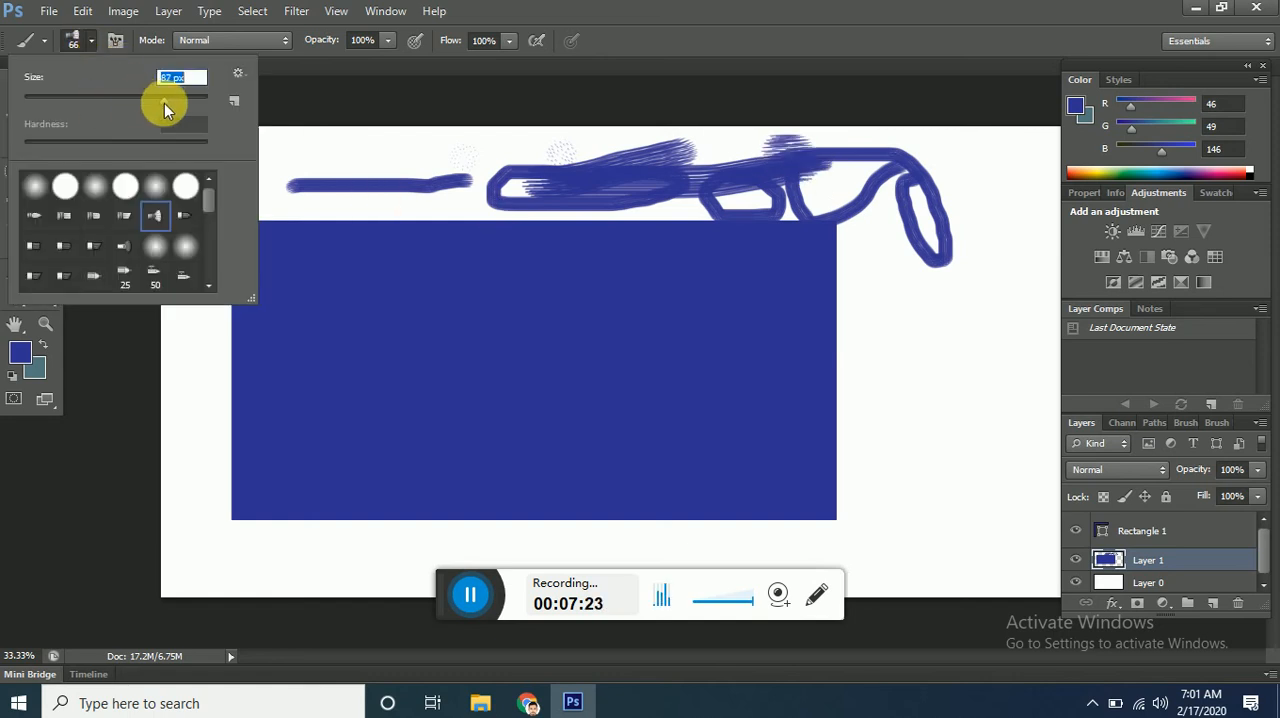
left_click(466, 150)
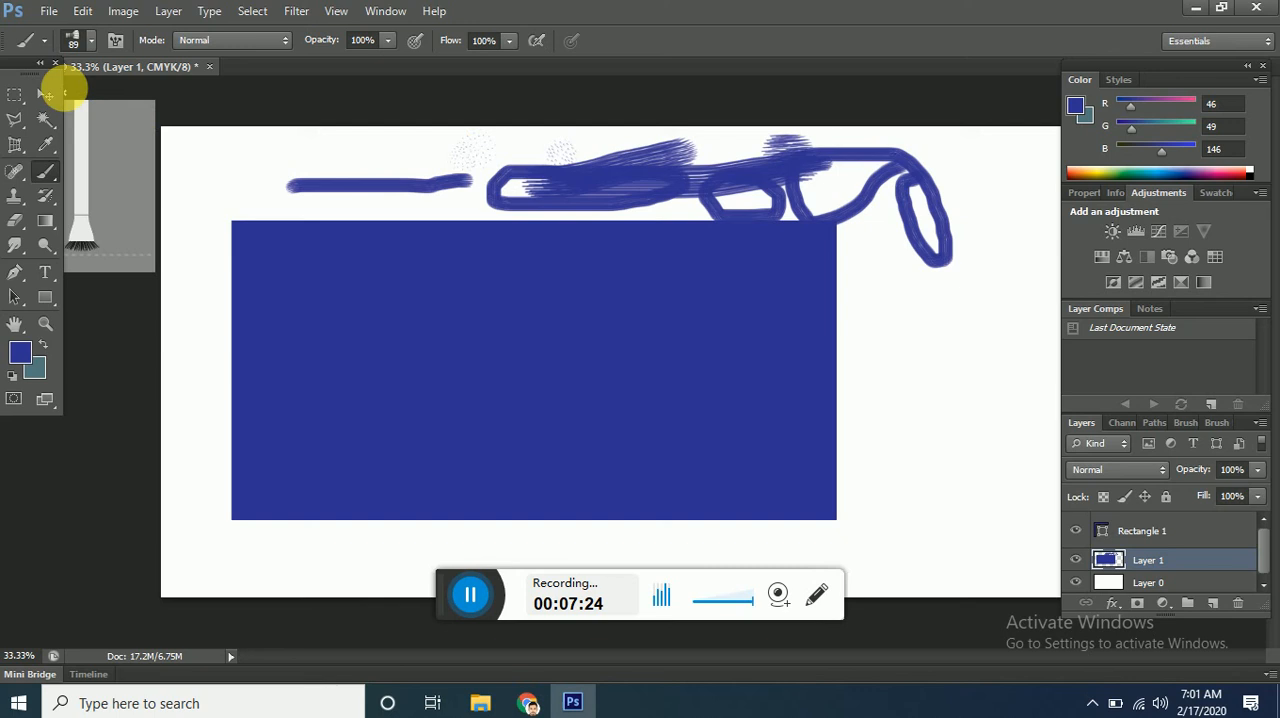
Choose a flat bristle brush preset at 89 px and paint streaky dark blue strokes above and to the right of the large rectangle.
left_click(90, 42)
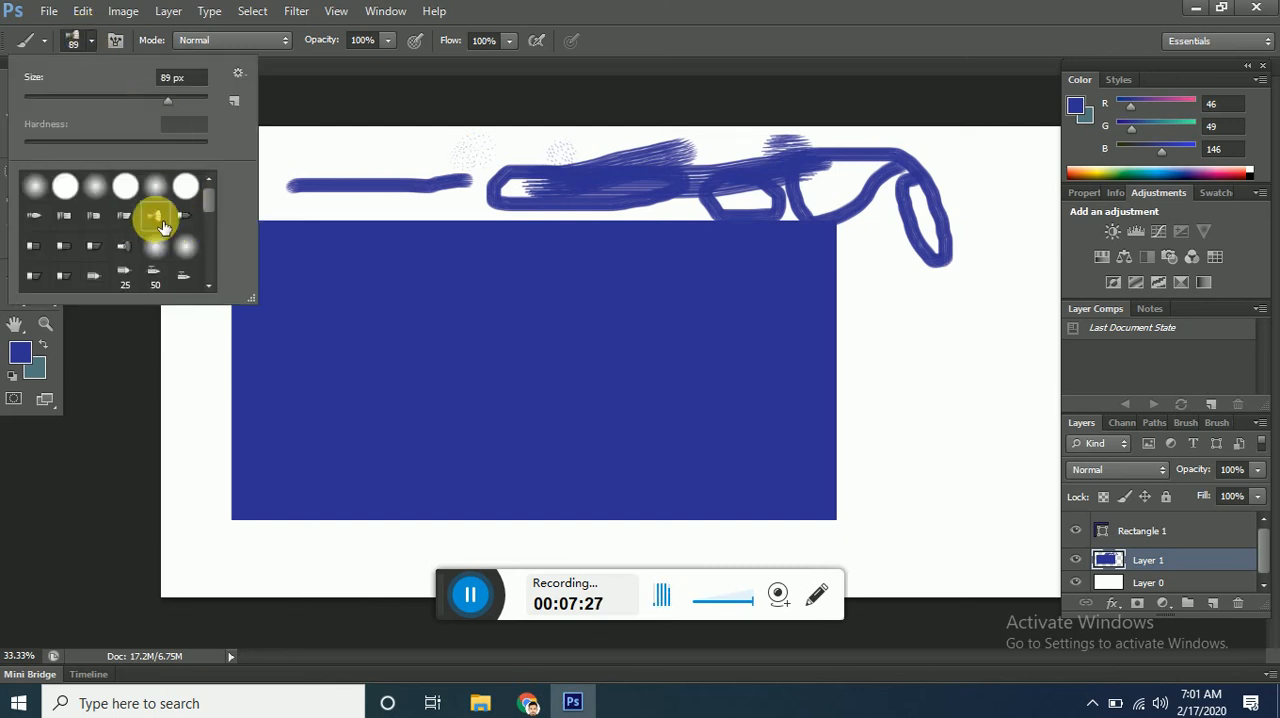
left_click(127, 217)
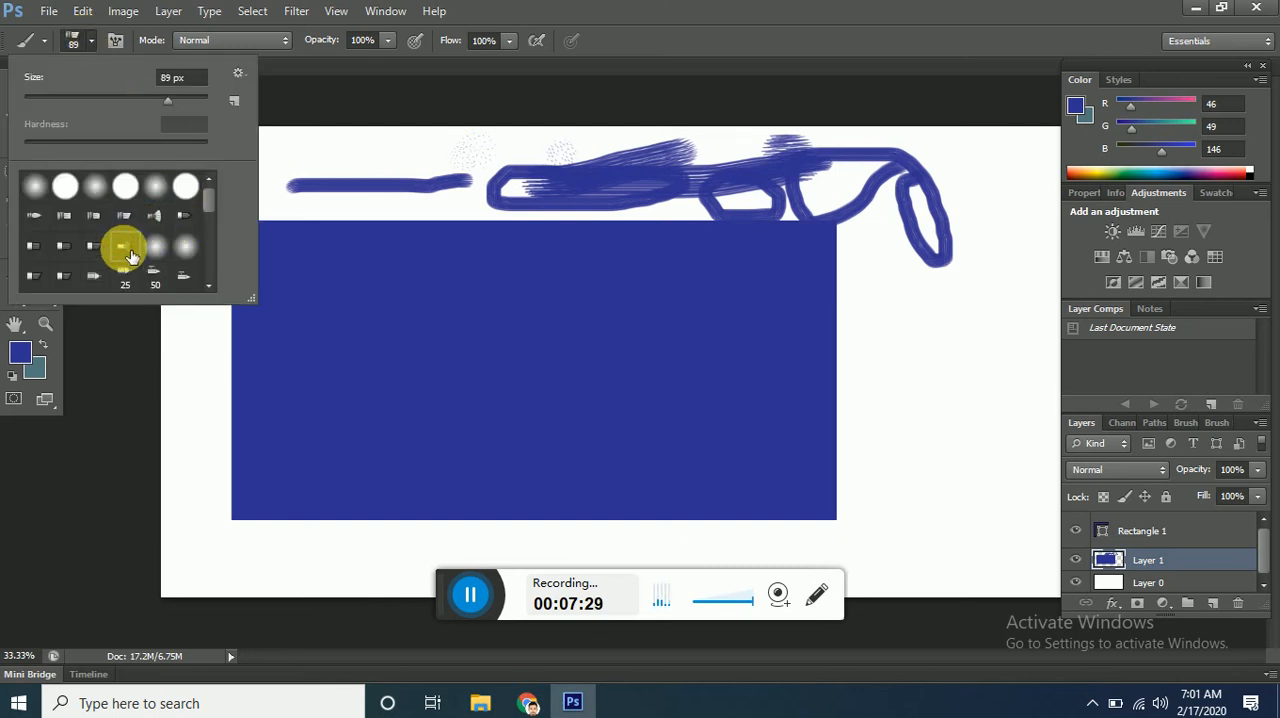
left_click(128, 252)
left_click(95, 251)
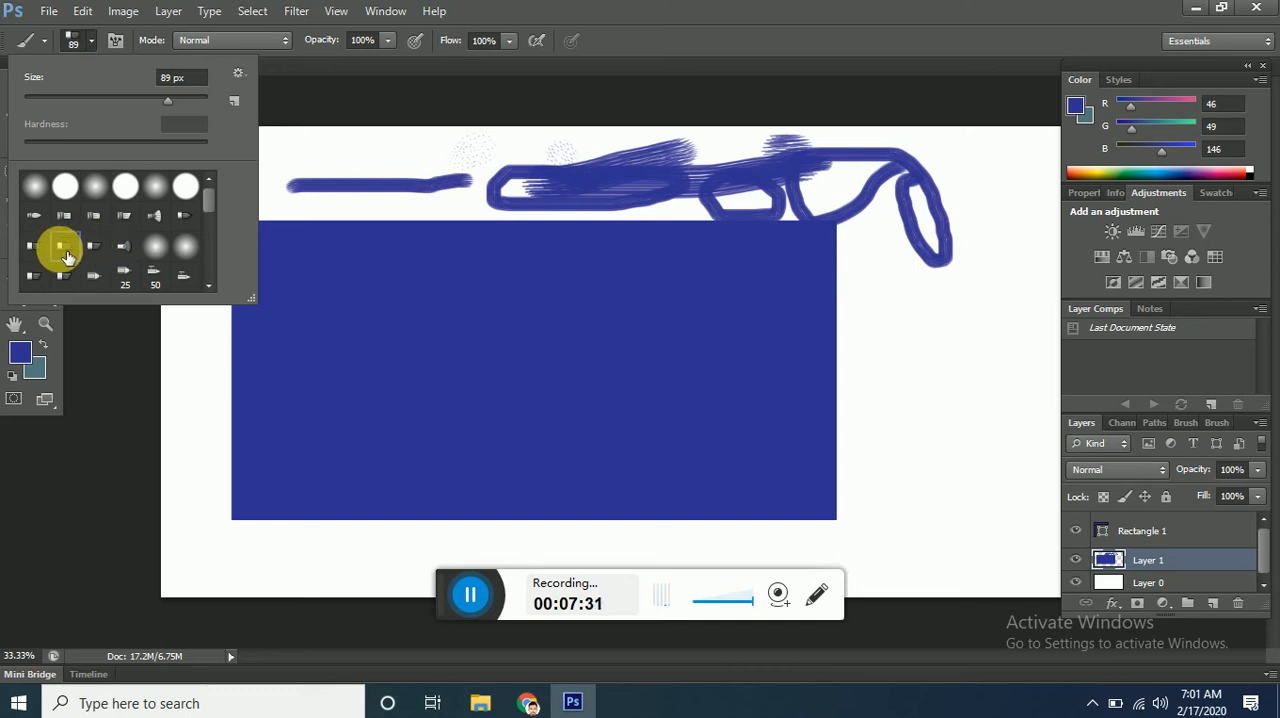
left_click(414, 157)
left_click_drag(445, 143, 337, 175)
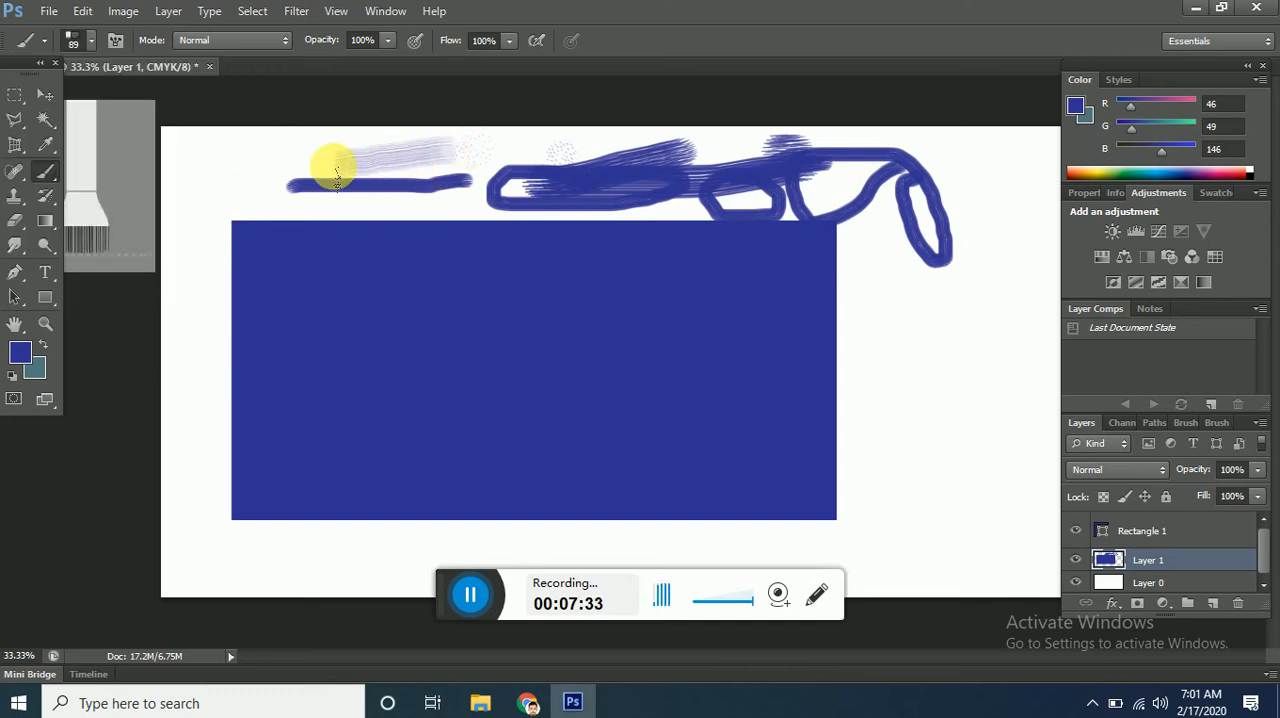
left_click_drag(974, 303, 909, 323)
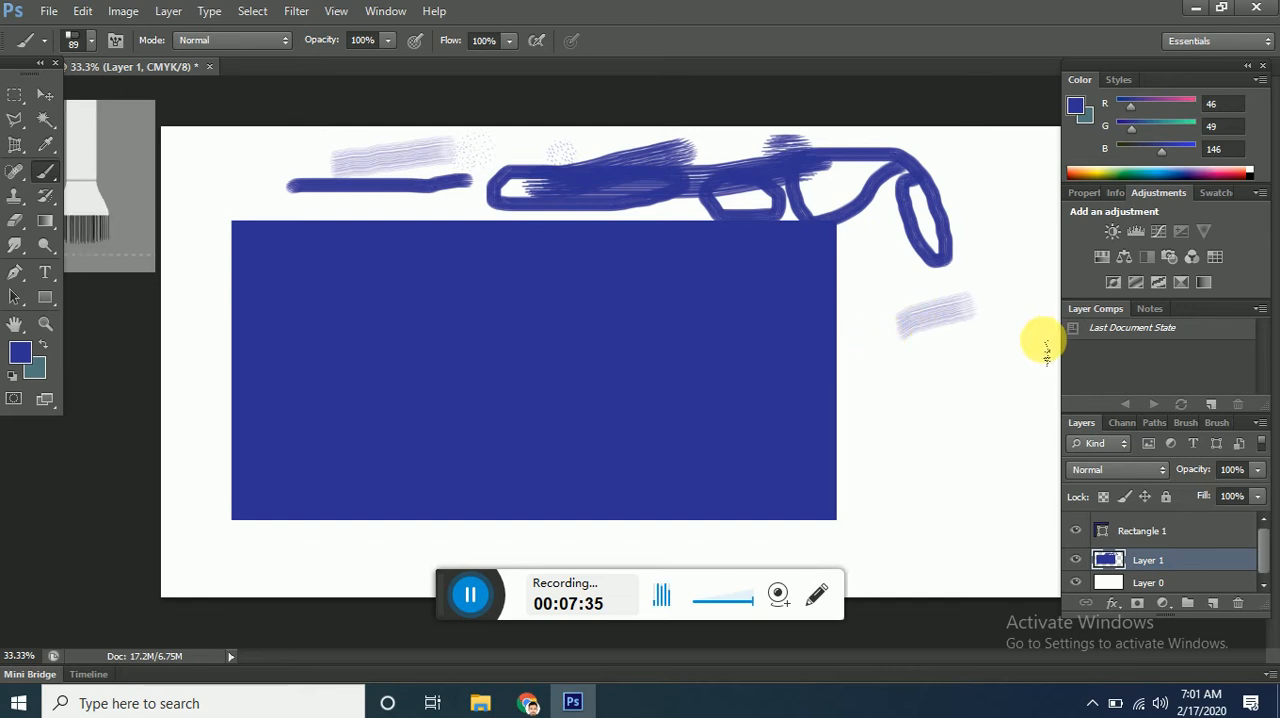
left_click_drag(1044, 345, 912, 412)
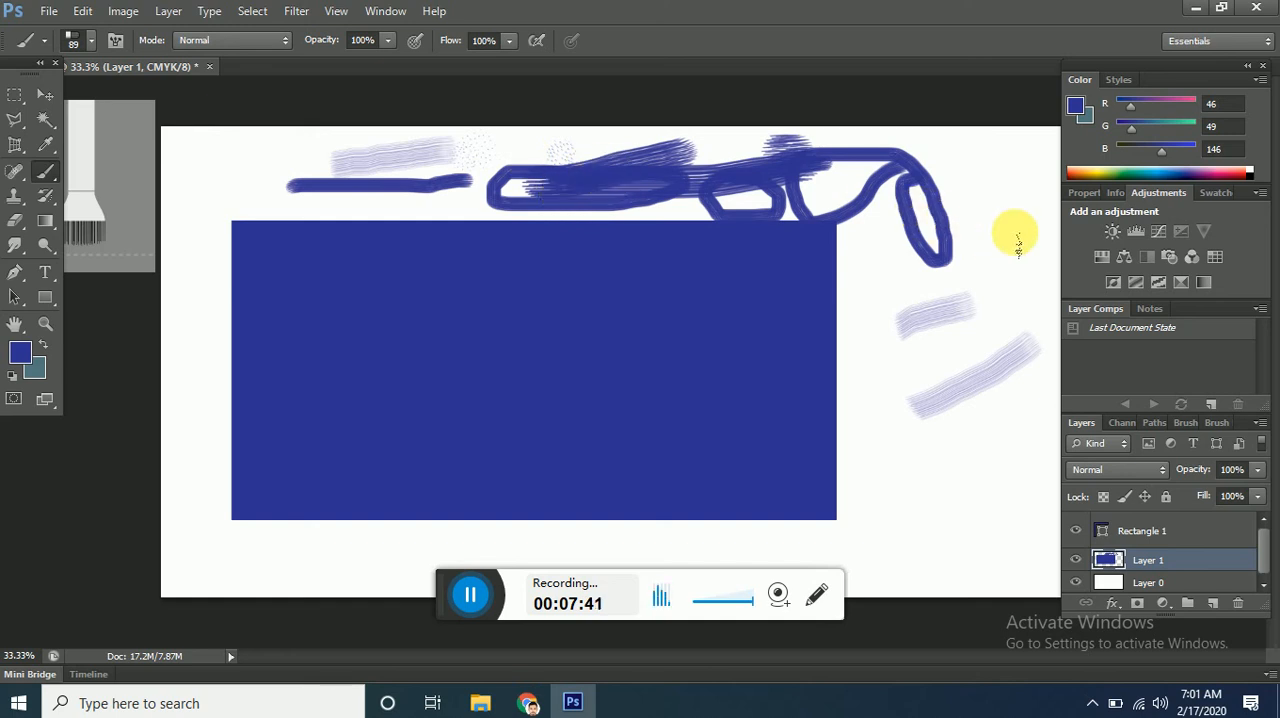
mouse_move(1012, 213)
left_mouse_down()
mouse_move(983, 224)
mouse_move(975, 260)
mouse_move(1006, 262)
mouse_move(926, 293)
left_mouse_up()
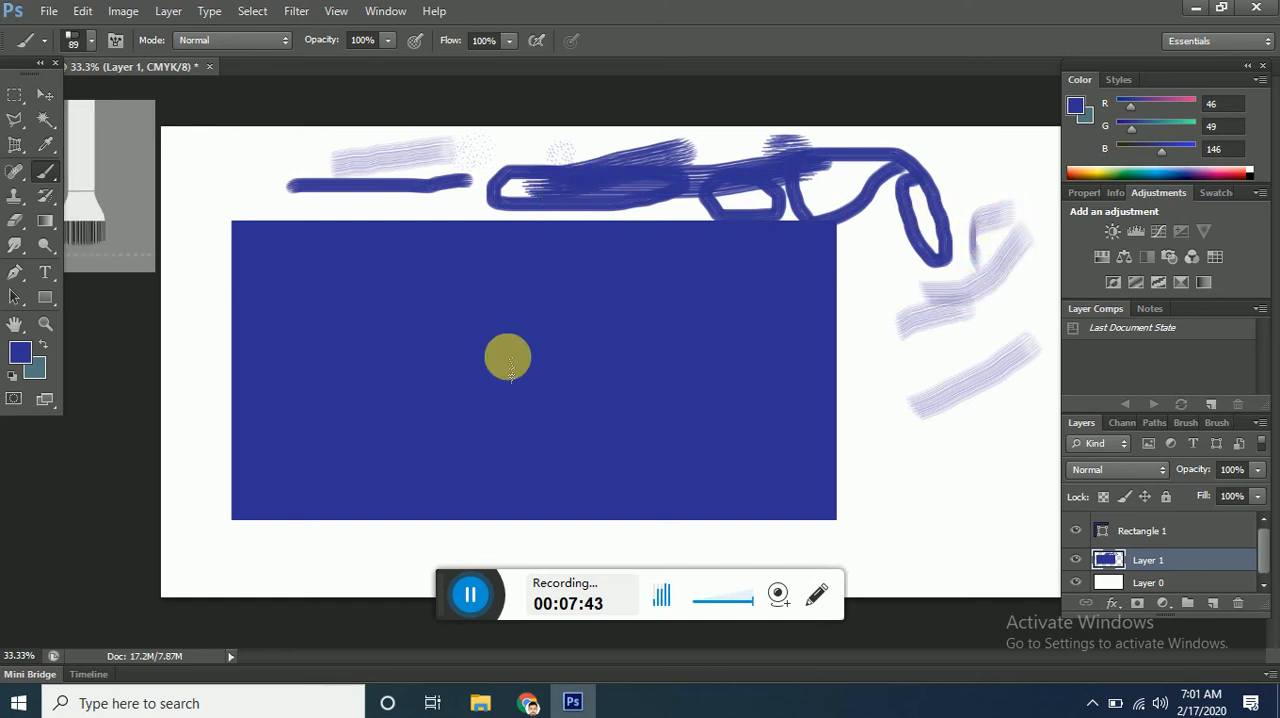
Set the foreground color to red (RGB 236, 17, 48) and paint looping bristle strokes over the marks right of the large rectangle.
left_click(19, 351)
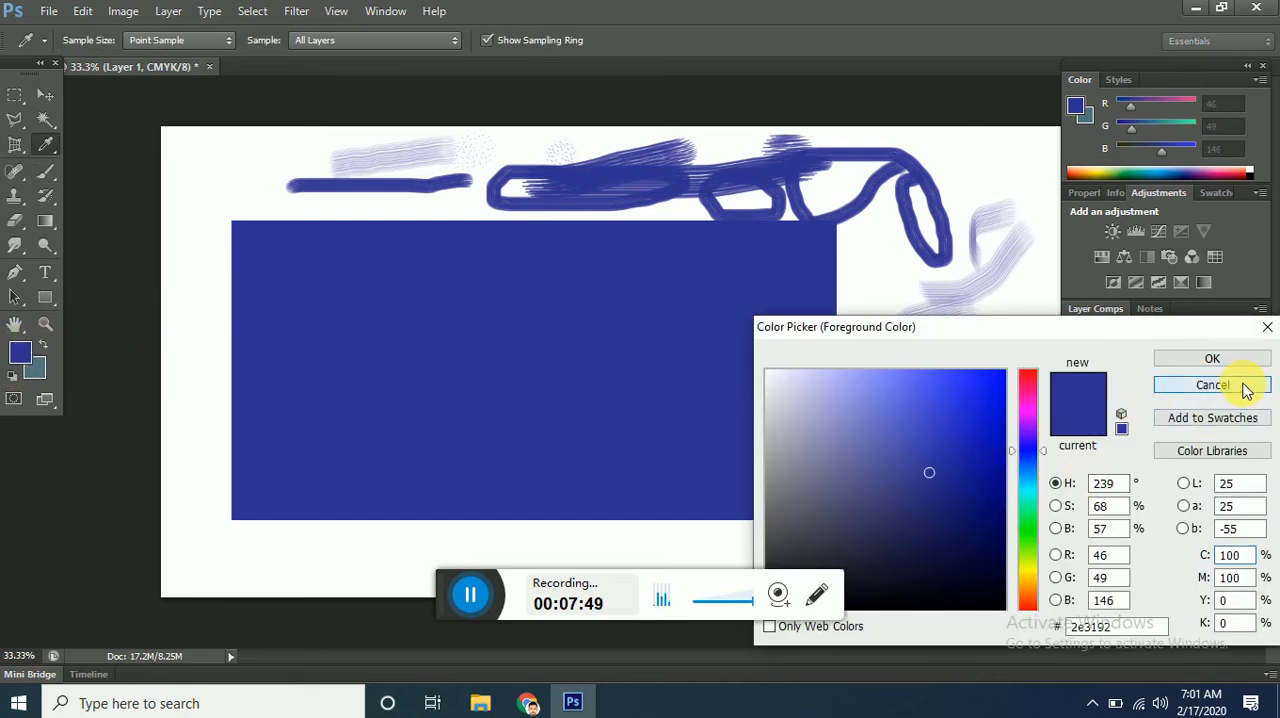
left_click(1172, 387)
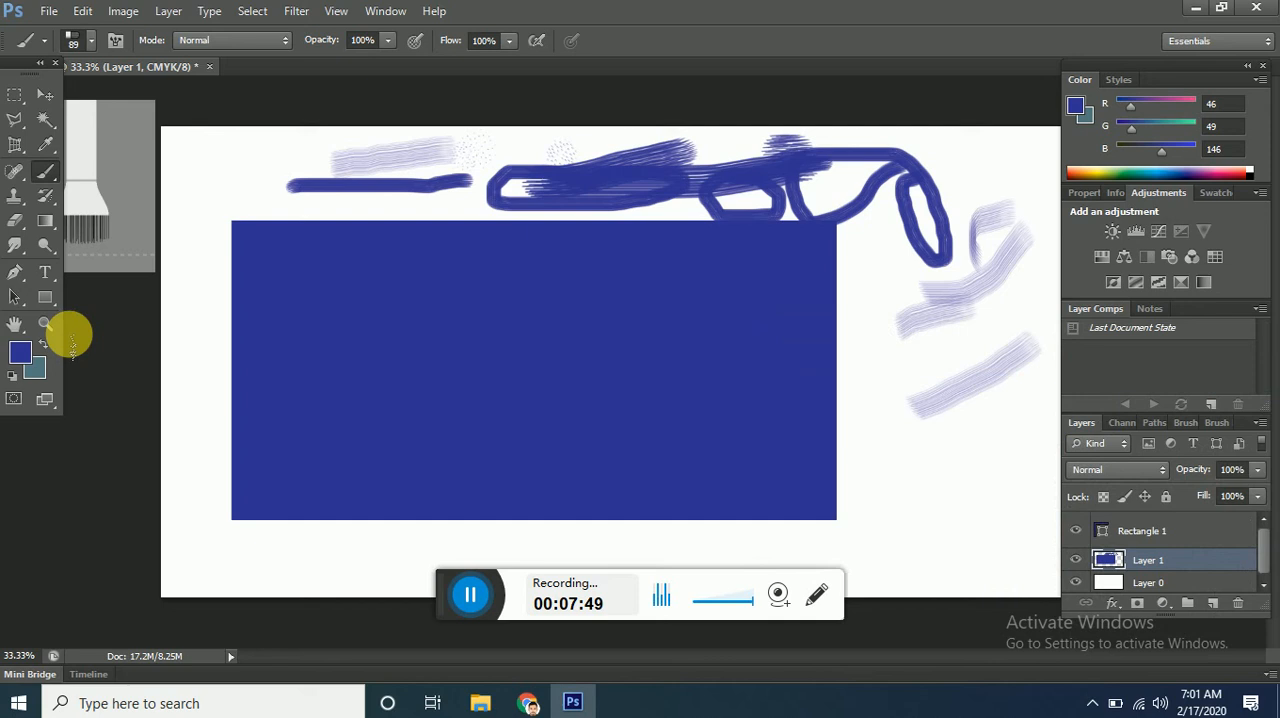
left_click(20, 352)
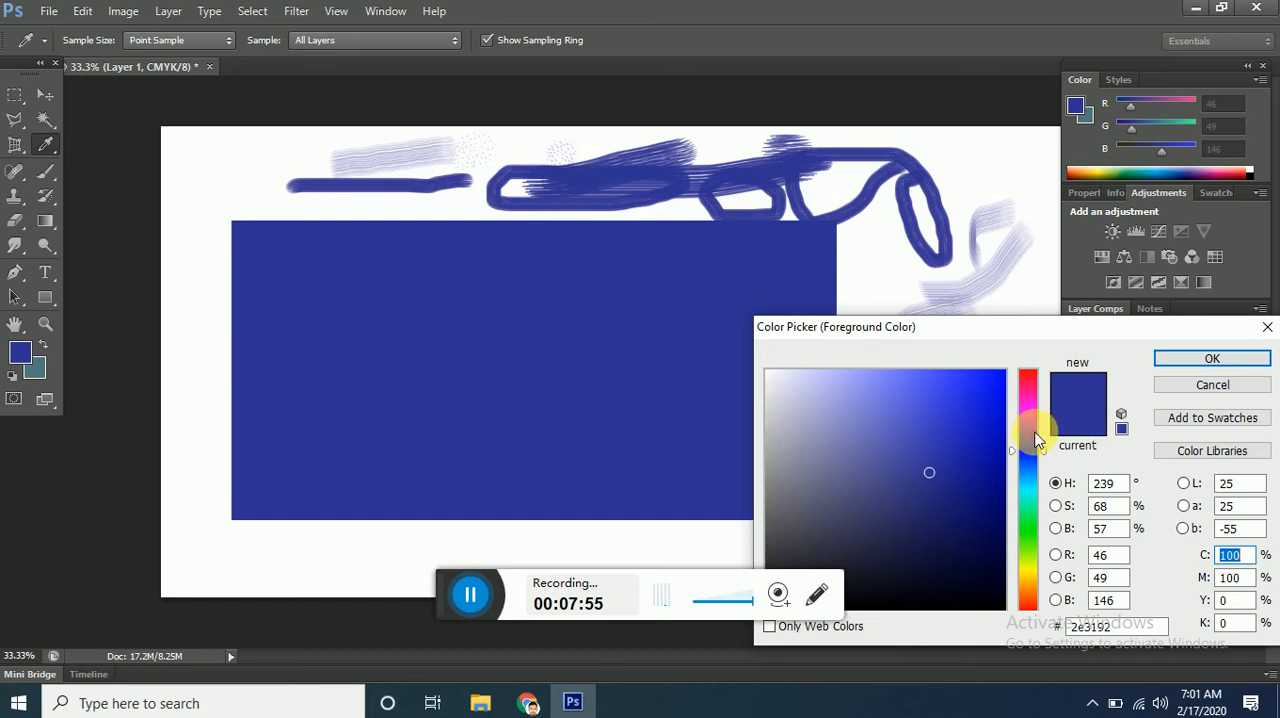
left_click_drag(1048, 454, 994, 393)
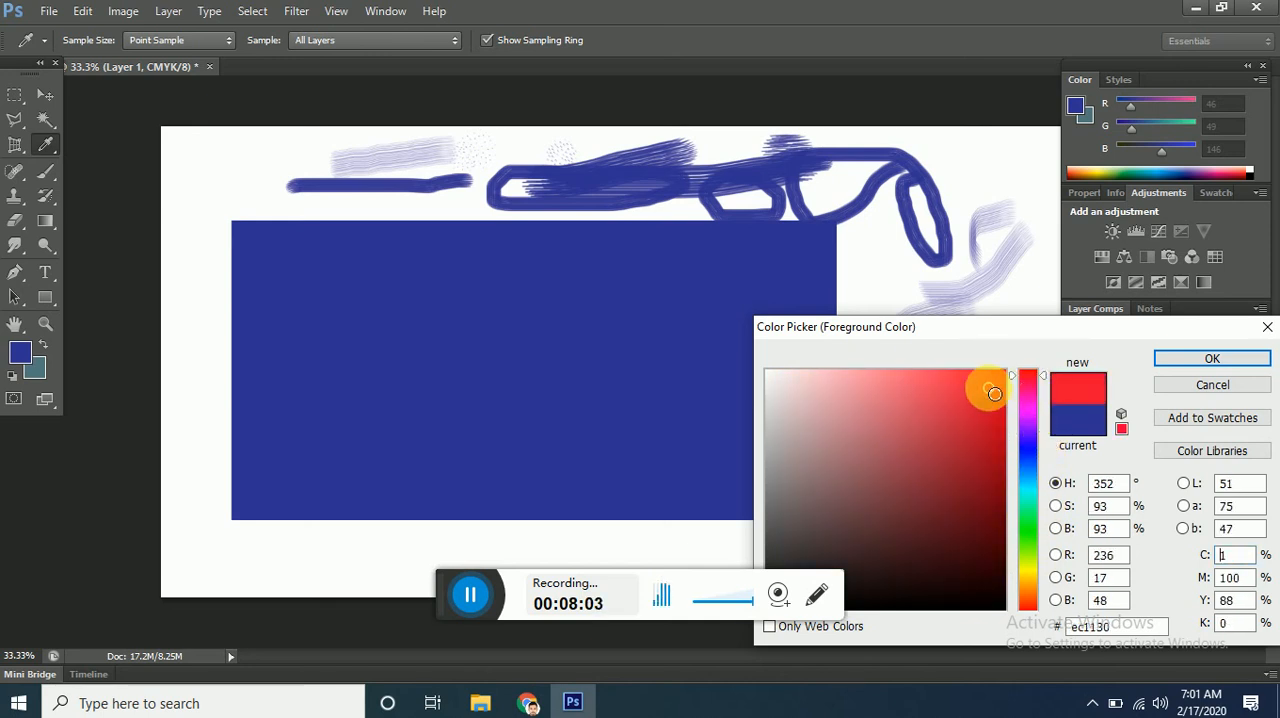
left_click(1212, 358)
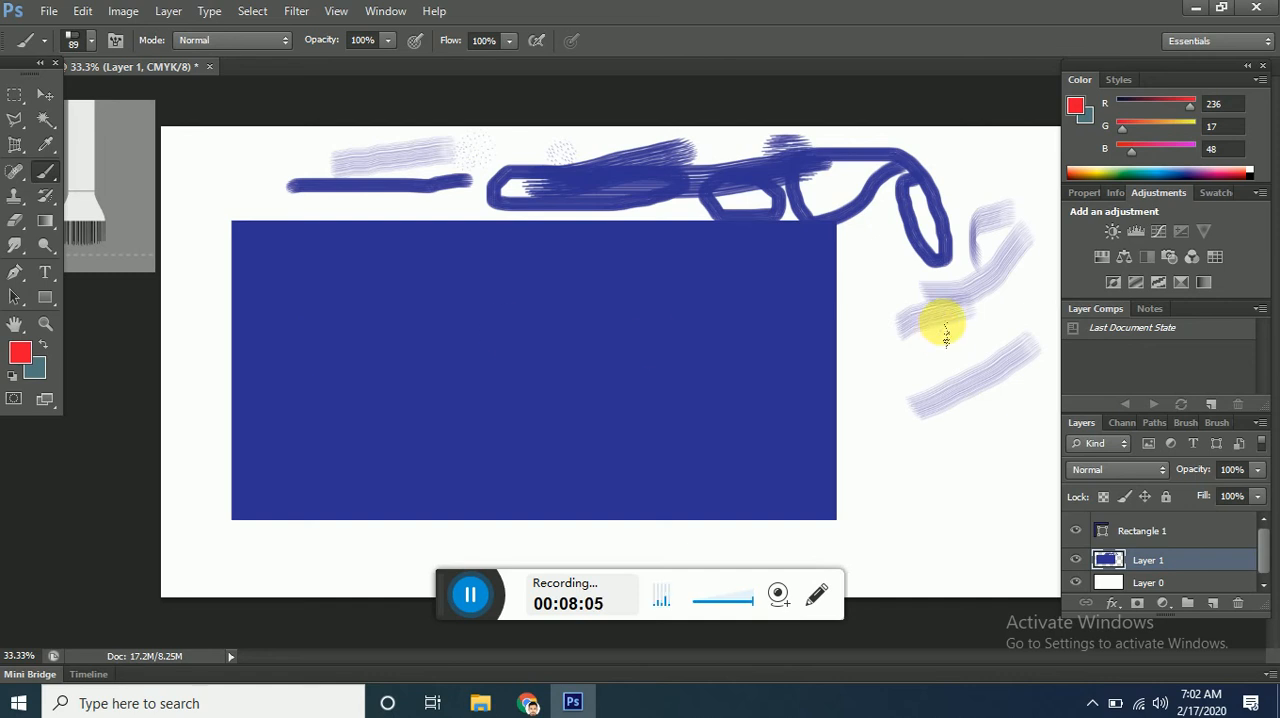
mouse_move(851, 314)
left_mouse_down()
mouse_move(944, 222)
mouse_move(967, 328)
mouse_move(863, 428)
mouse_move(938, 247)
mouse_move(909, 402)
mouse_move(921, 300)
mouse_move(898, 315)
mouse_move(968, 350)
mouse_move(974, 308)
mouse_move(926, 313)
mouse_move(960, 367)
mouse_move(951, 296)
mouse_move(944, 308)
mouse_move(966, 322)
mouse_move(959, 305)
mouse_move(956, 333)
mouse_move(964, 285)
mouse_move(946, 405)
mouse_move(996, 332)
mouse_move(984, 262)
mouse_move(927, 410)
mouse_move(1019, 318)
mouse_move(982, 266)
mouse_move(896, 290)
mouse_move(920, 365)
left_mouse_up()
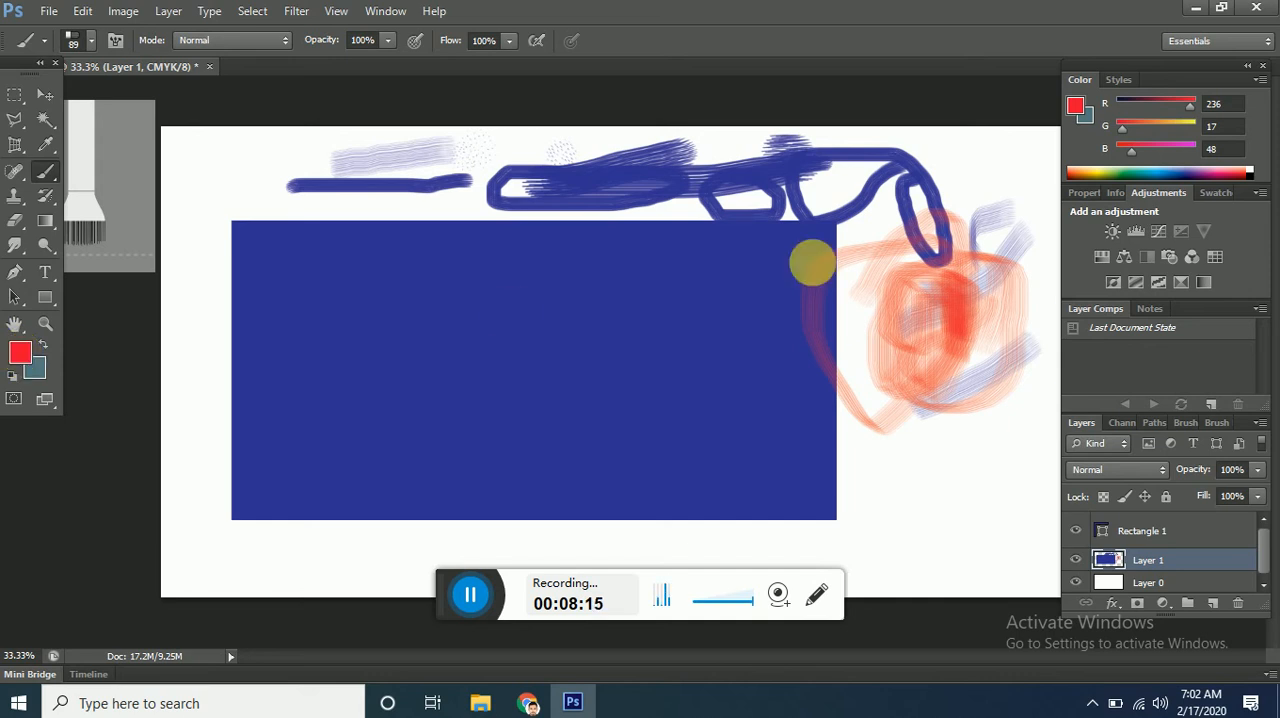
mouse_move(991, 172)
left_mouse_down()
mouse_move(967, 196)
mouse_move(1019, 192)
mouse_move(1015, 168)
mouse_move(993, 173)
mouse_move(985, 203)
mouse_move(1017, 188)
mouse_move(1054, 208)
mouse_move(1037, 200)
mouse_move(1000, 222)
mouse_move(987, 265)
mouse_move(1041, 200)
mouse_move(951, 252)
left_mouse_up()
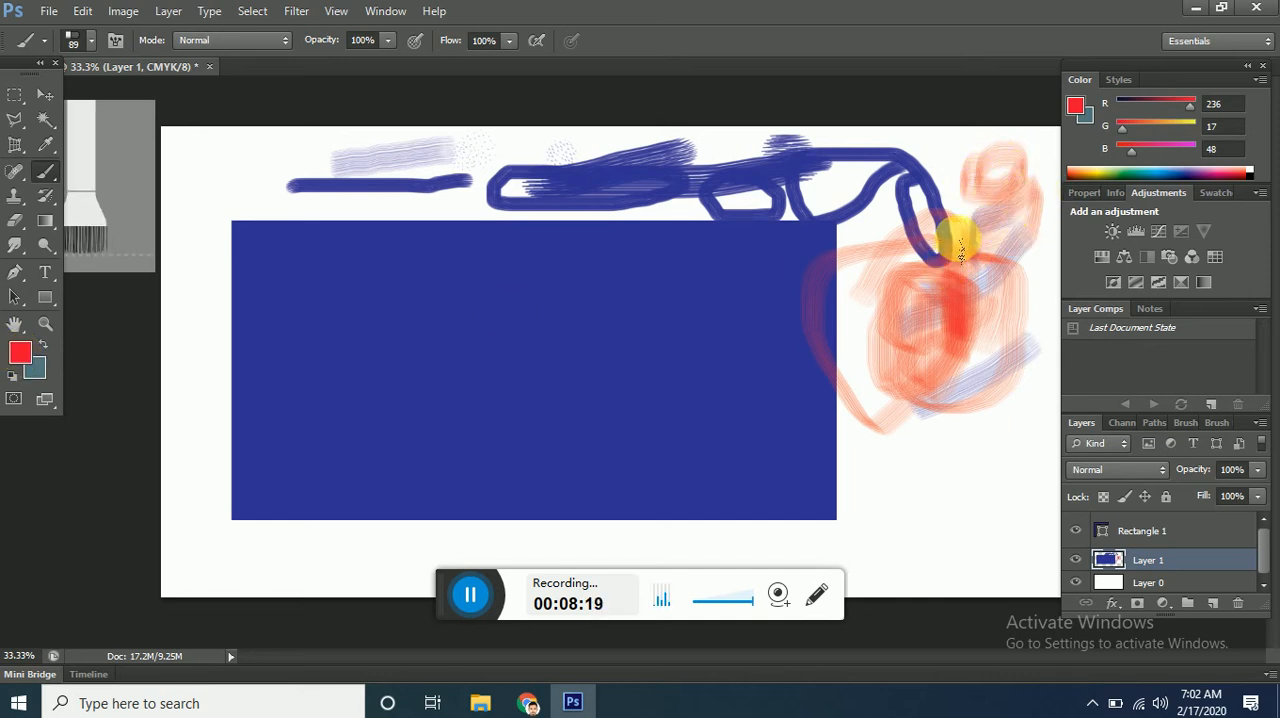
Swap the foreground and background colors and paint grey-teal bristle strokes over and below the red marks.
left_click(42, 343)
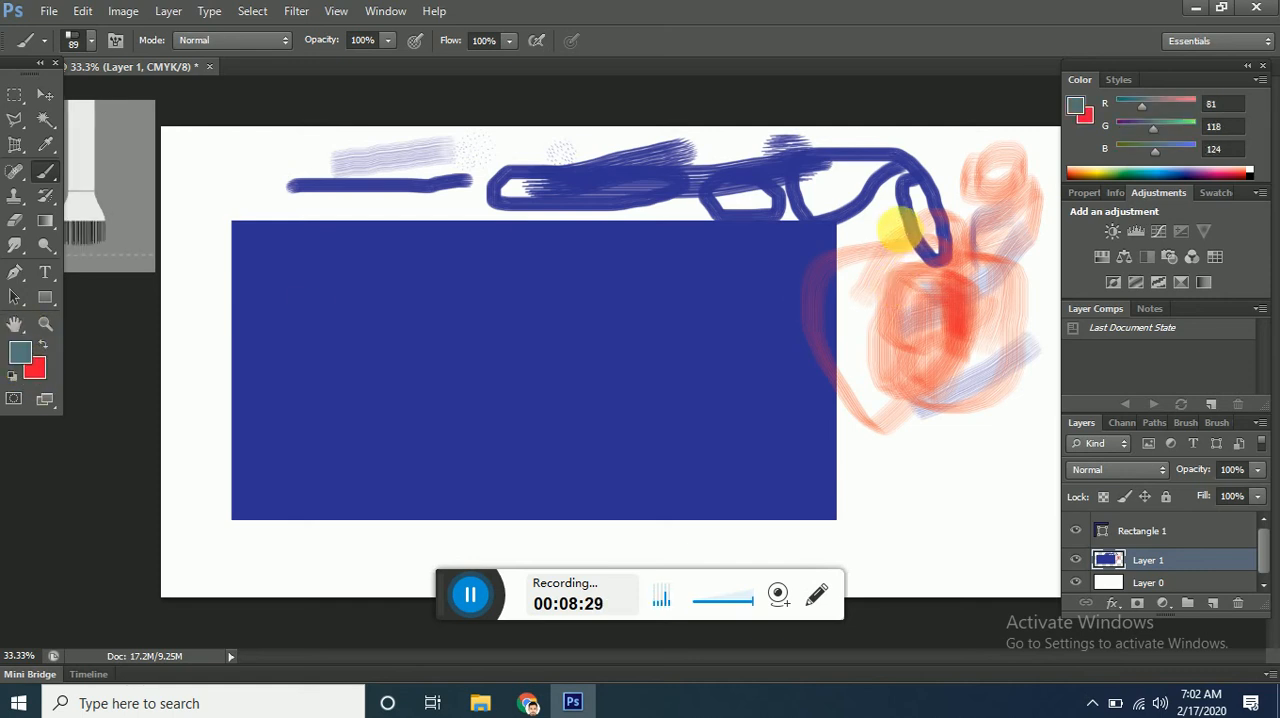
mouse_move(833, 240)
left_mouse_down()
mouse_move(857, 286)
mouse_move(865, 390)
left_mouse_up()
mouse_move(903, 540)
left_mouse_down()
mouse_move(917, 514)
mouse_move(983, 493)
mouse_move(863, 509)
mouse_move(957, 449)
mouse_move(988, 450)
left_mouse_up()
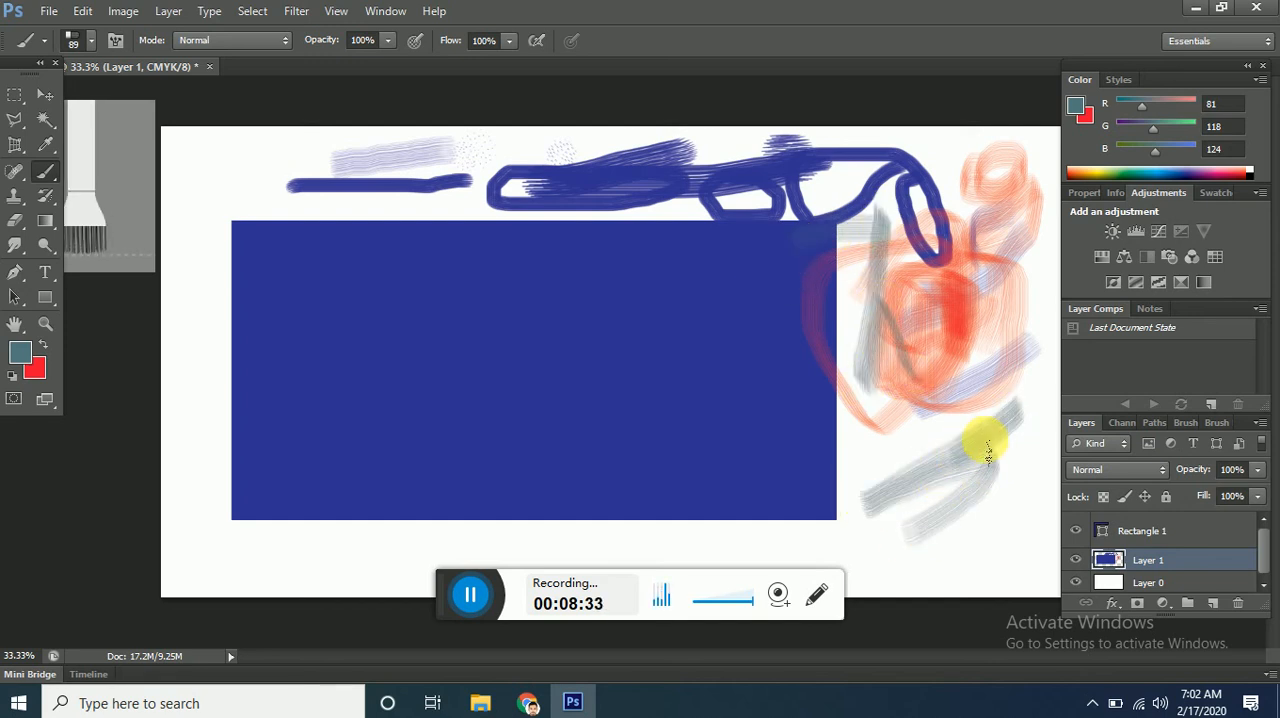
Try to use the Clone Stamp Tool without defining a source point.
left_click(14, 205)
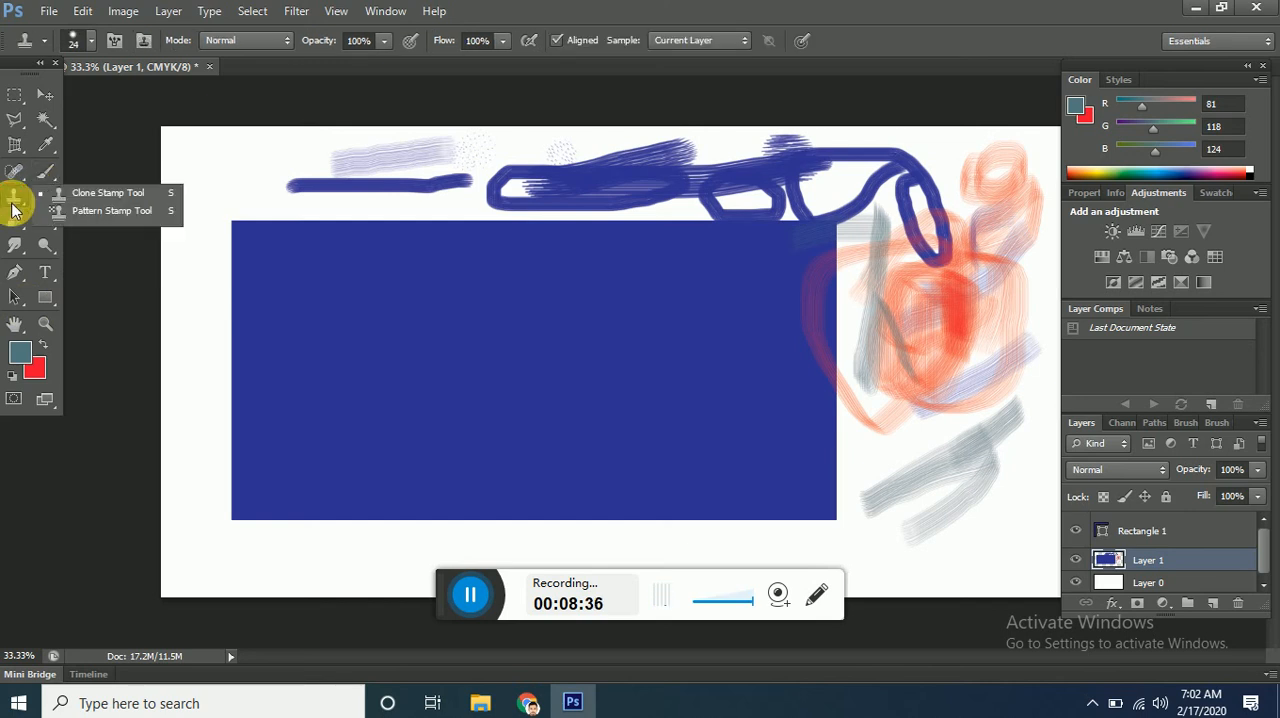
left_click(128, 157)
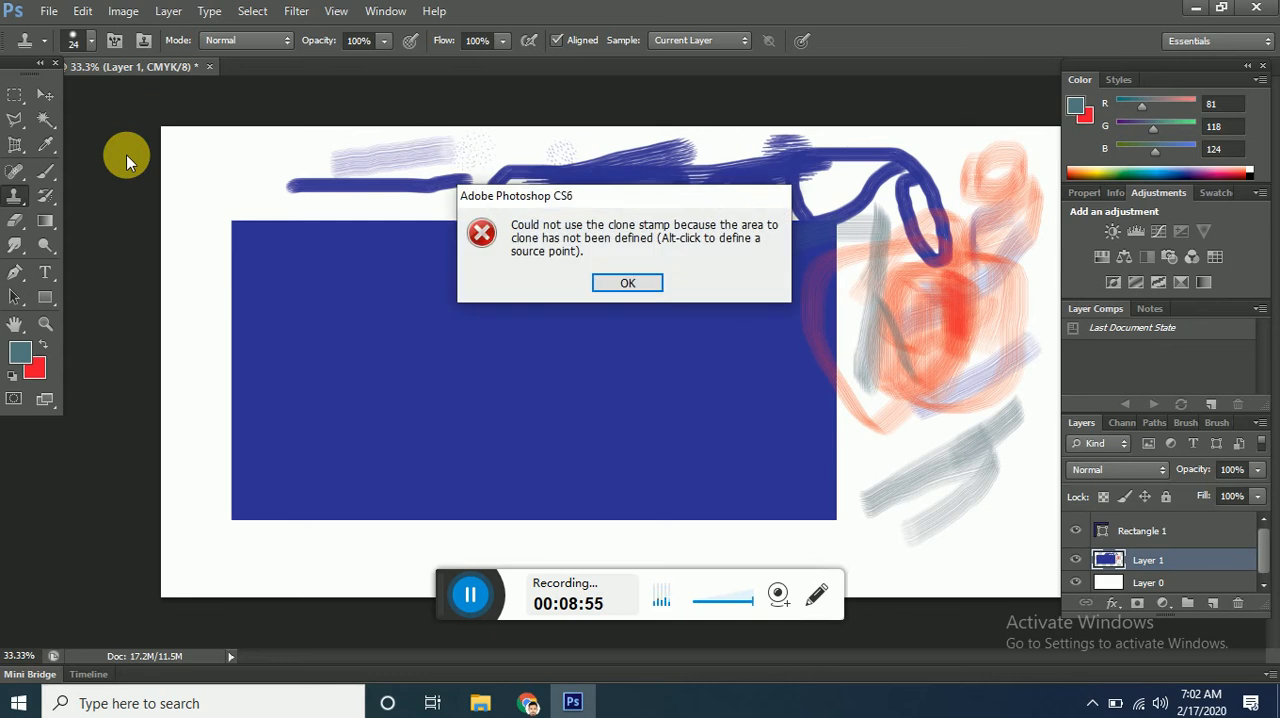
left_click(634, 284)
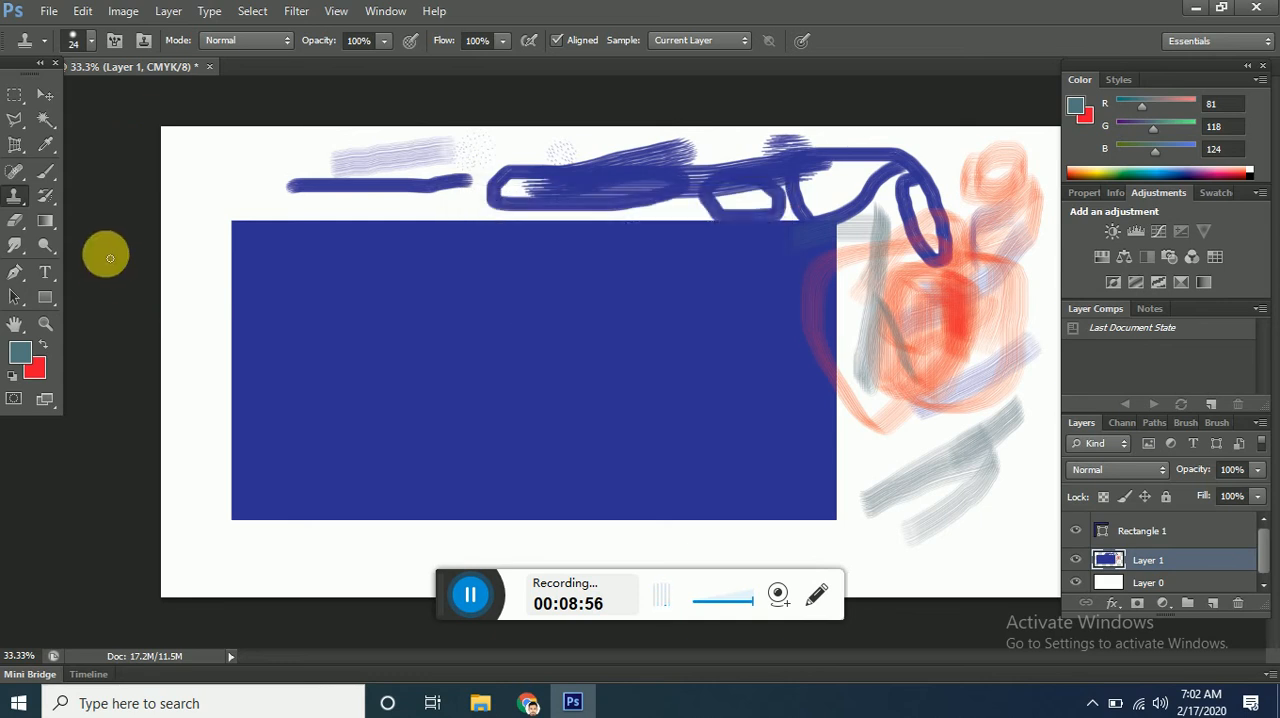
Brush over the upper and left parts of the large rectangle on Layer 1 with the 226 px History Brush at 61% opacity.
left_click(55, 197)
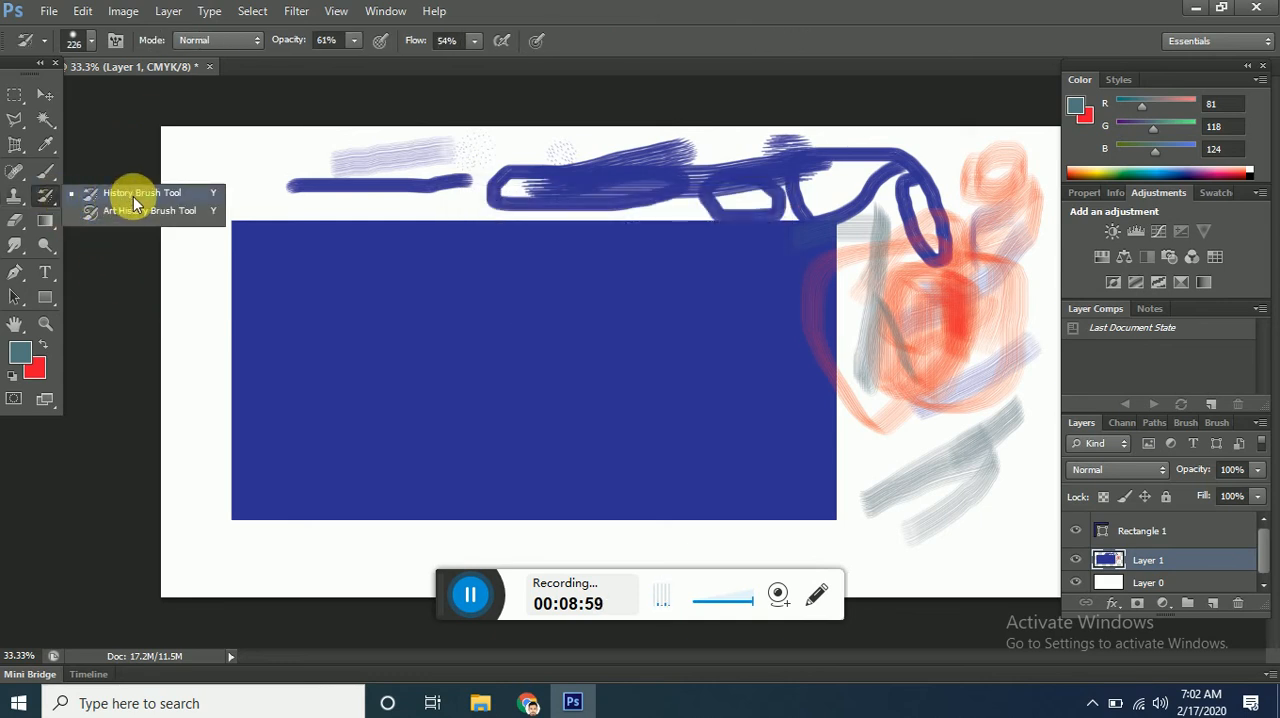
left_click(140, 193)
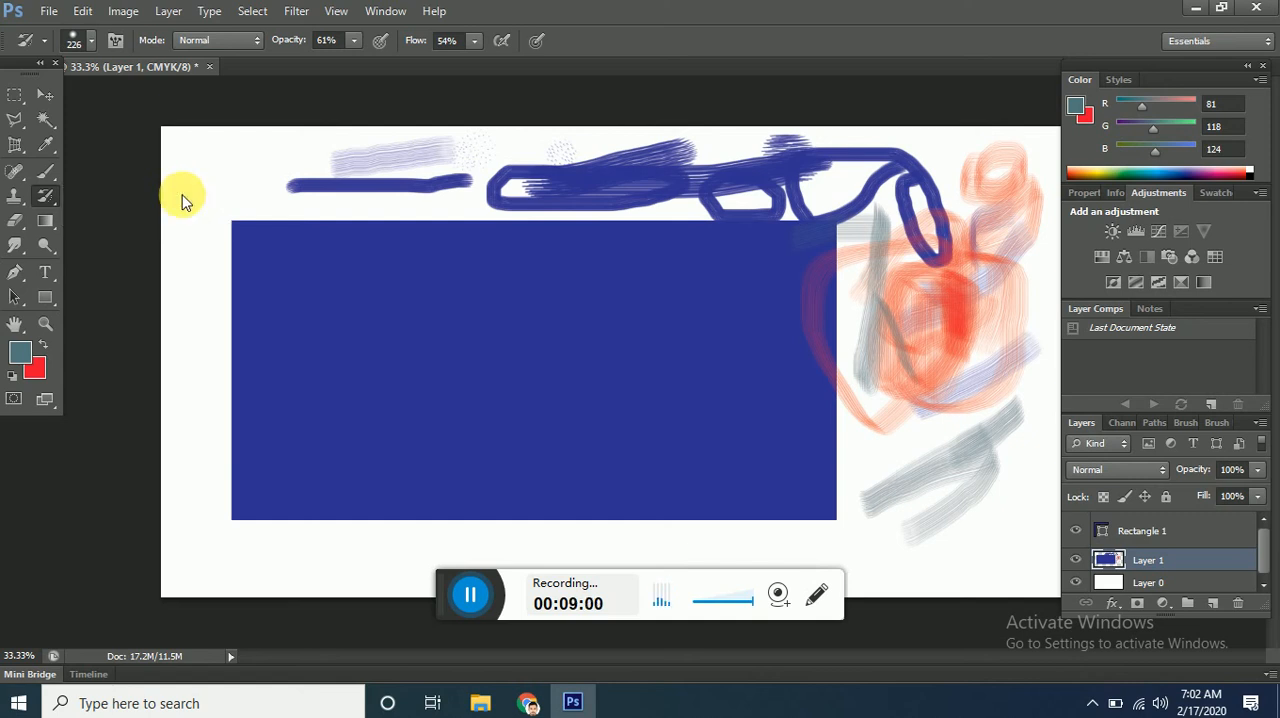
left_click(243, 210)
mouse_move(427, 296)
left_mouse_down()
mouse_move(257, 349)
mouse_move(337, 229)
mouse_move(229, 309)
mouse_move(430, 253)
mouse_move(317, 357)
mouse_move(423, 251)
mouse_move(286, 337)
mouse_move(272, 482)
mouse_move(423, 291)
mouse_move(283, 511)
mouse_move(501, 380)
mouse_move(294, 469)
mouse_move(431, 384)
mouse_move(292, 380)
mouse_move(577, 277)
mouse_move(526, 320)
mouse_move(478, 312)
mouse_move(474, 277)
mouse_move(509, 251)
mouse_move(571, 277)
mouse_move(723, 277)
mouse_move(523, 274)
left_mouse_up()
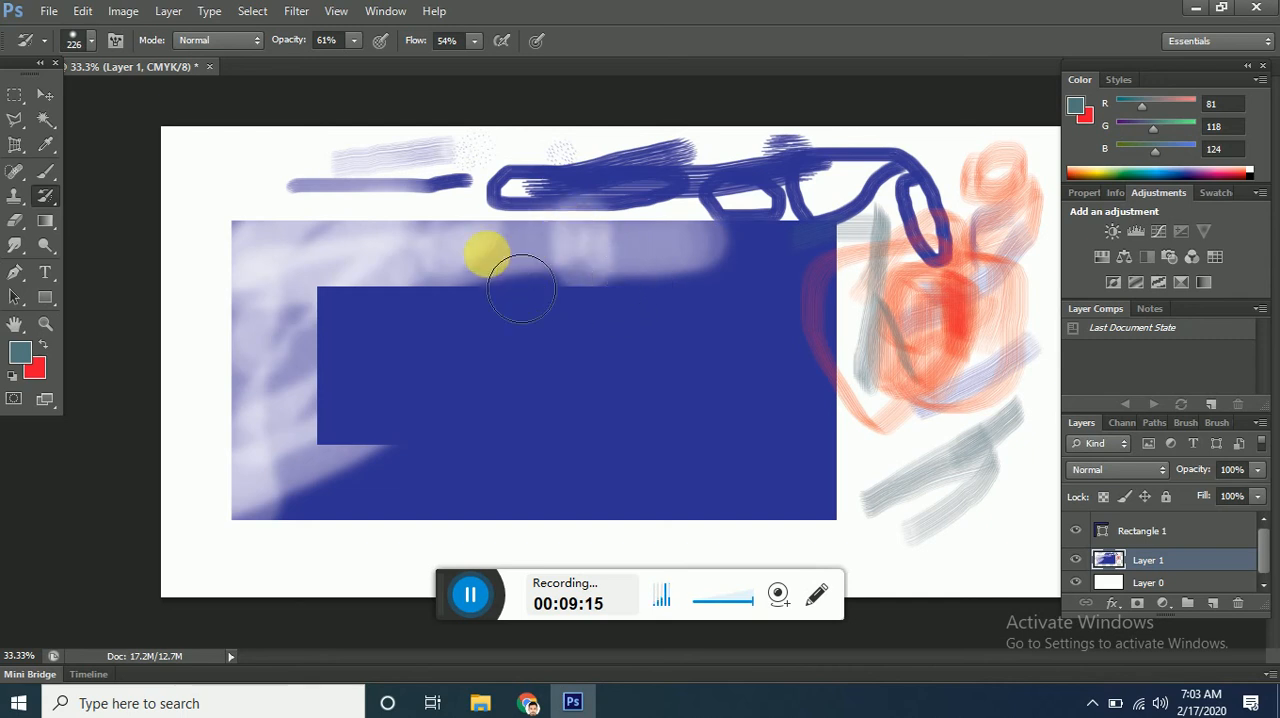
Paint curly Tight Short strokes across the large rectangle and surrounding brush marks with the 21 px Art History Brush.
left_click(50, 198)
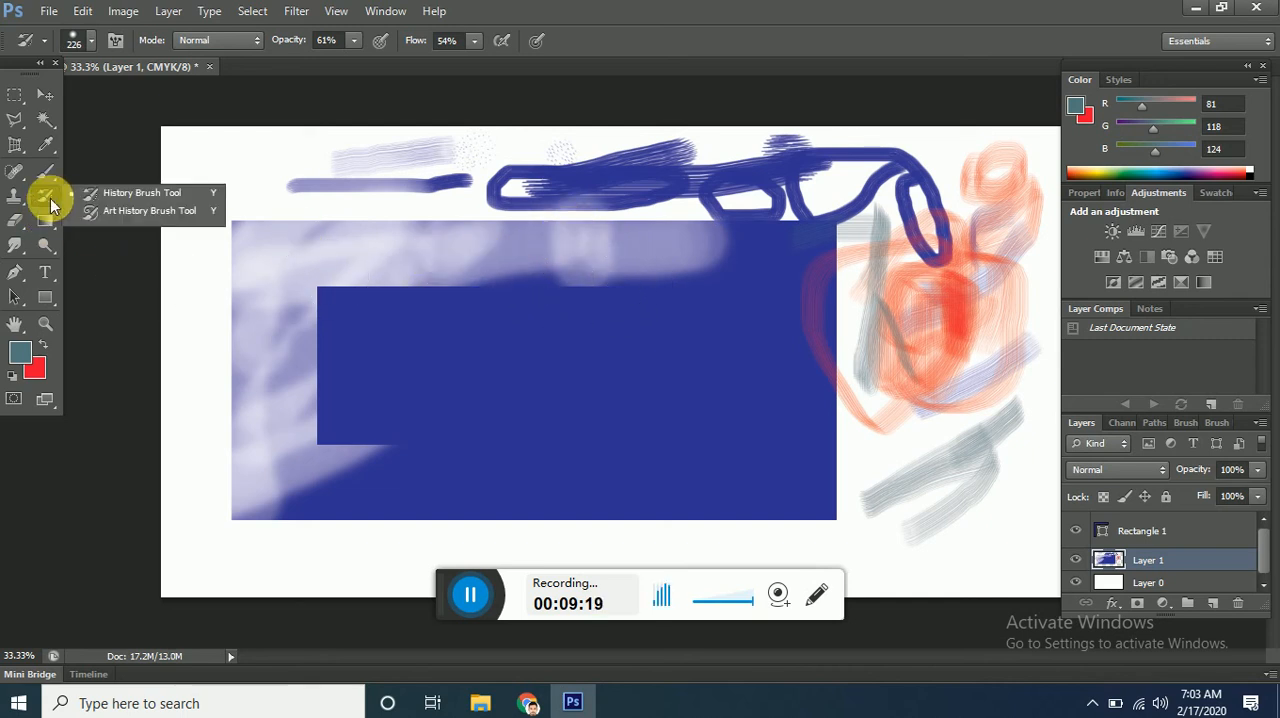
left_click(160, 209)
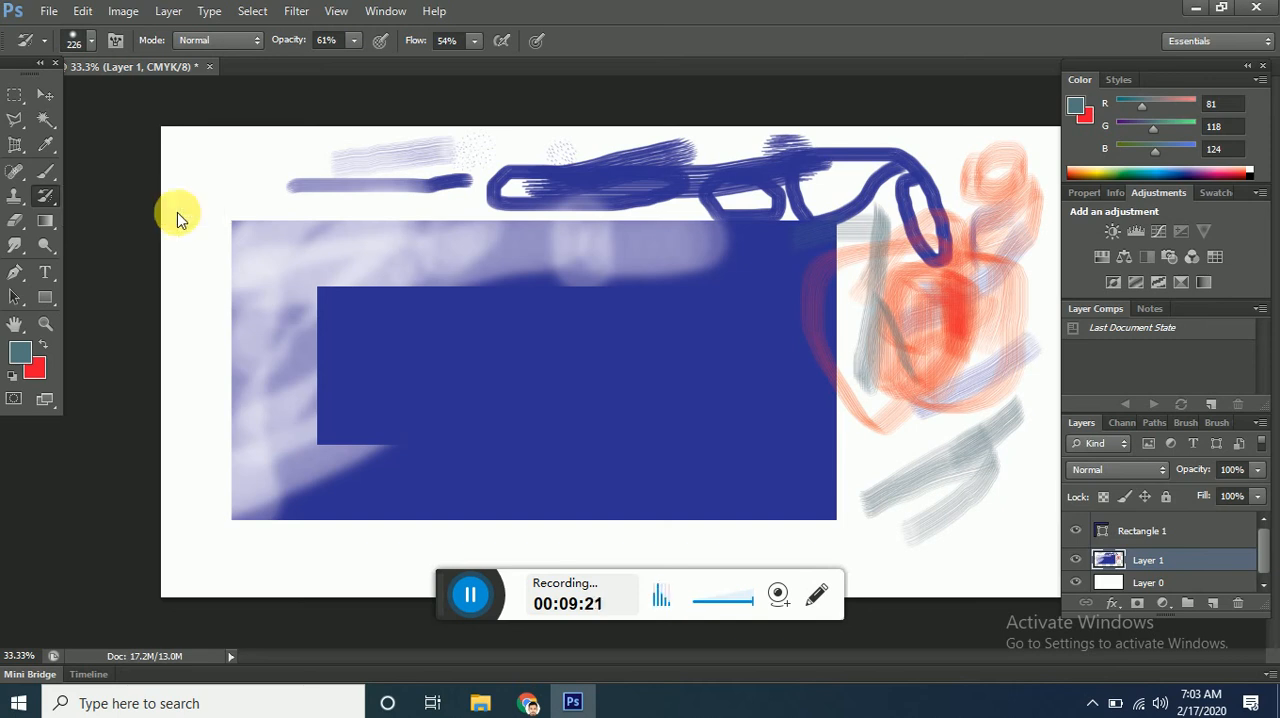
mouse_move(262, 244)
left_mouse_down()
mouse_move(342, 267)
mouse_move(370, 267)
mouse_move(292, 254)
mouse_move(566, 264)
mouse_move(449, 264)
mouse_move(684, 229)
mouse_move(659, 189)
mouse_move(487, 187)
mouse_move(824, 185)
mouse_move(771, 302)
mouse_move(697, 397)
mouse_move(664, 420)
mouse_move(621, 424)
mouse_move(495, 390)
mouse_move(563, 296)
mouse_move(763, 257)
mouse_move(783, 223)
mouse_move(641, 224)
mouse_move(878, 383)
mouse_move(806, 382)
mouse_move(799, 342)
mouse_move(814, 300)
mouse_move(881, 307)
mouse_move(967, 285)
mouse_move(1005, 254)
mouse_move(1004, 217)
left_mouse_up()
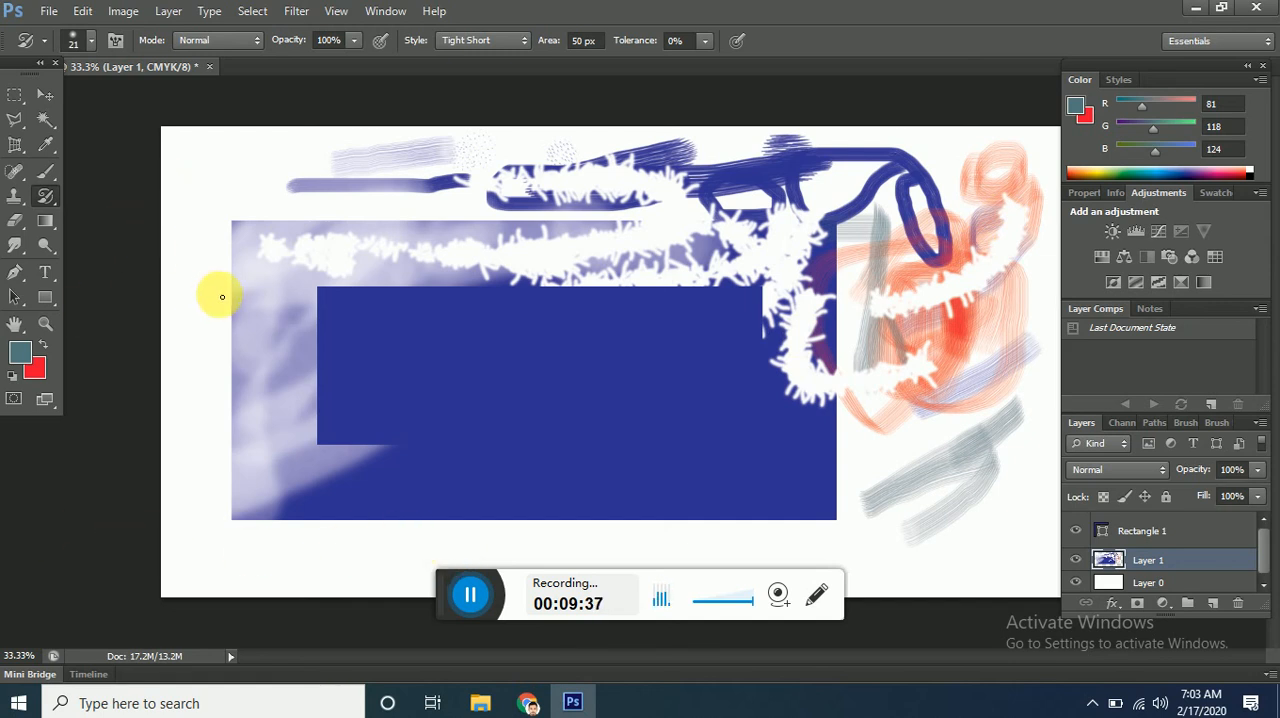
Erase looping strokes around the upper-left corner of the large rectangle on Layer 1 with the 41 px Eraser Tool.
left_click(15, 225)
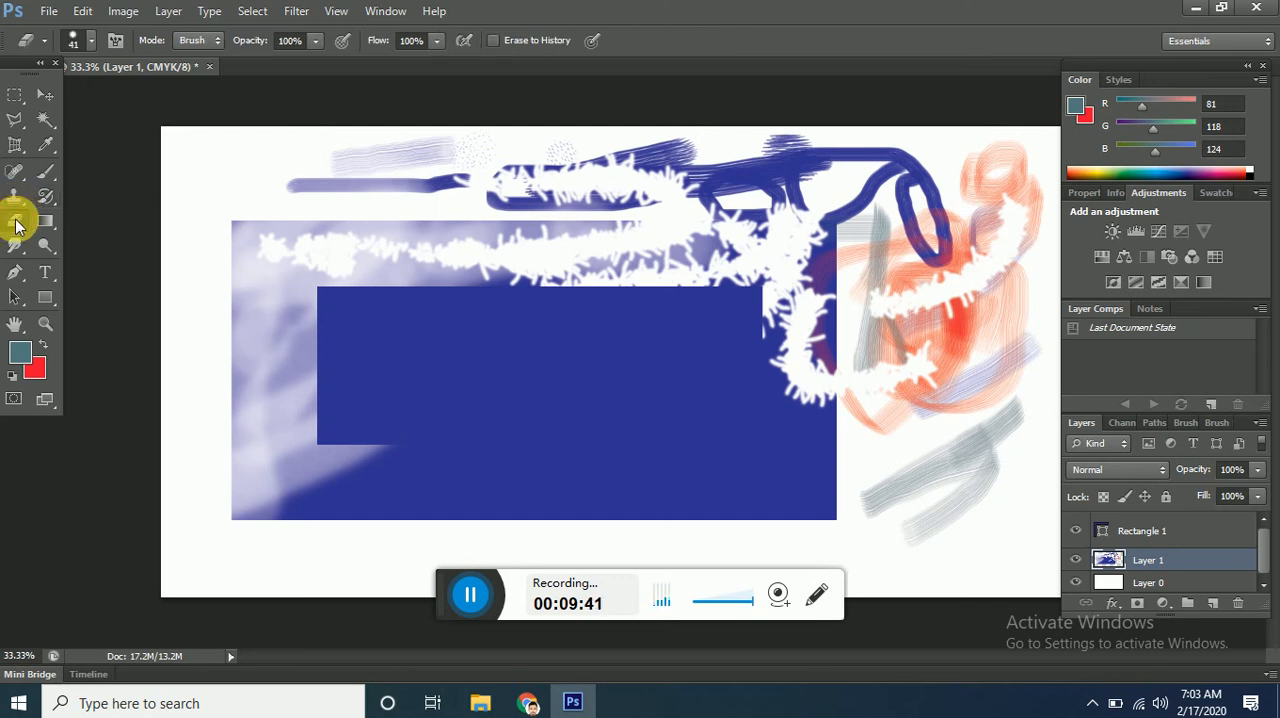
right_click(27, 224)
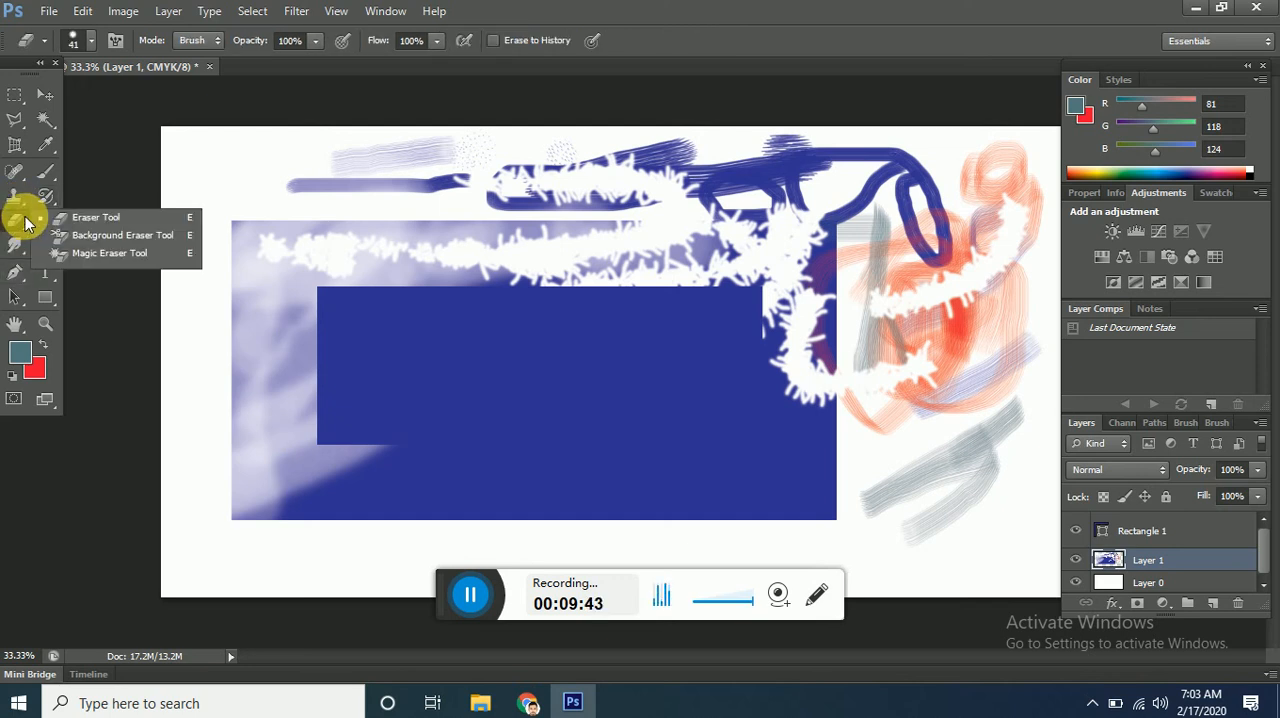
left_click(110, 228)
mouse_move(234, 229)
left_mouse_down()
mouse_move(282, 217)
mouse_move(305, 224)
mouse_move(282, 261)
mouse_move(289, 237)
mouse_move(324, 233)
mouse_move(274, 217)
left_mouse_up()
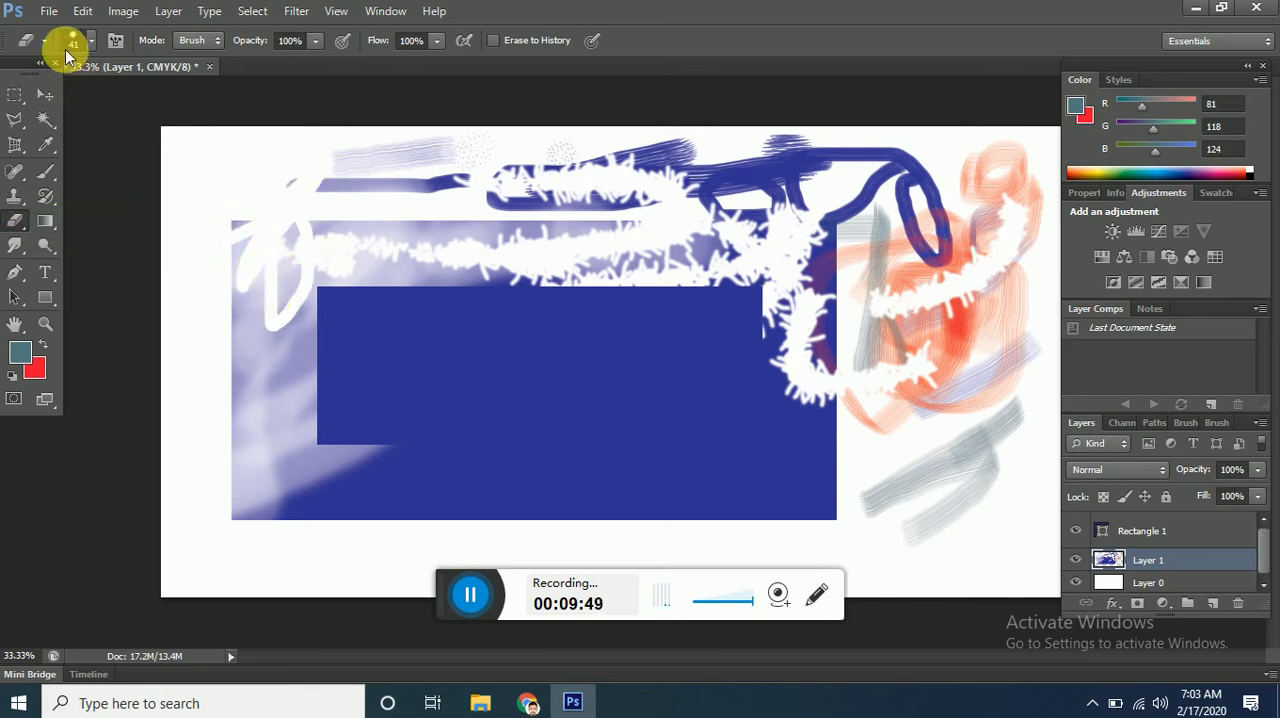
Increase the eraser size to 174 px and erase a broad area across the large rectangle's upper edge and the marks above it.
left_click(90, 40)
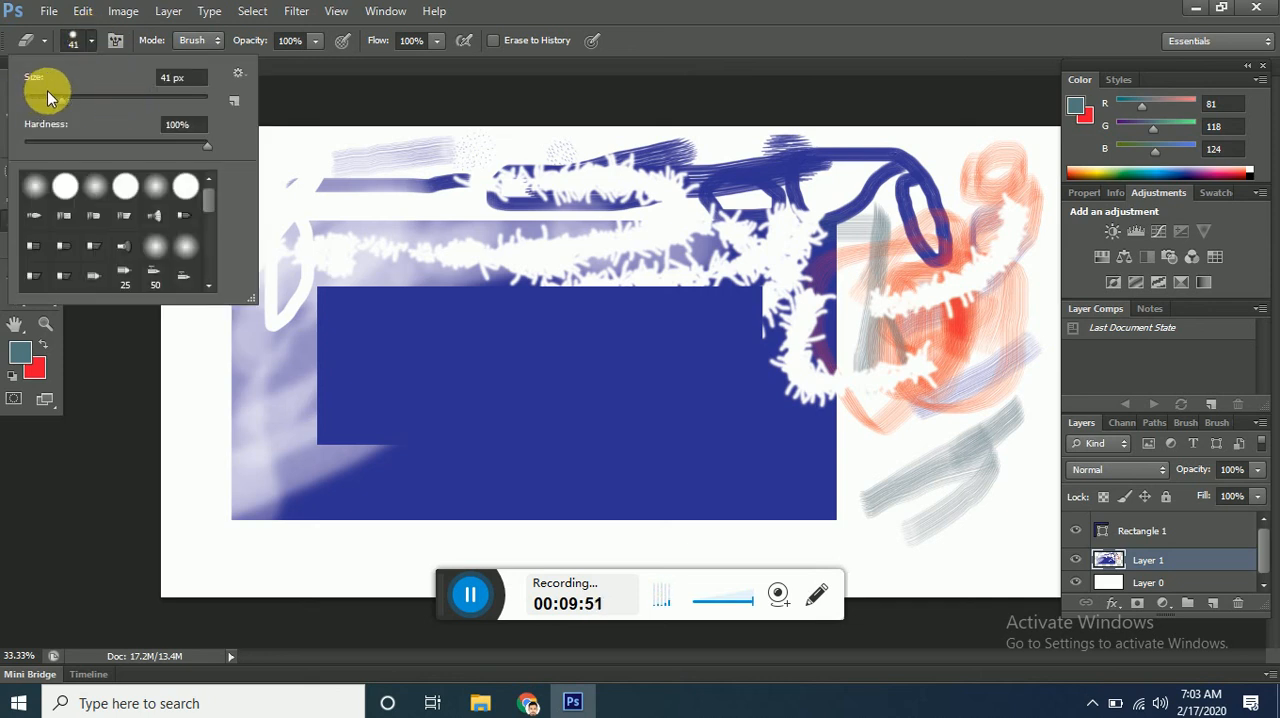
left_click_drag(132, 102, 150, 102)
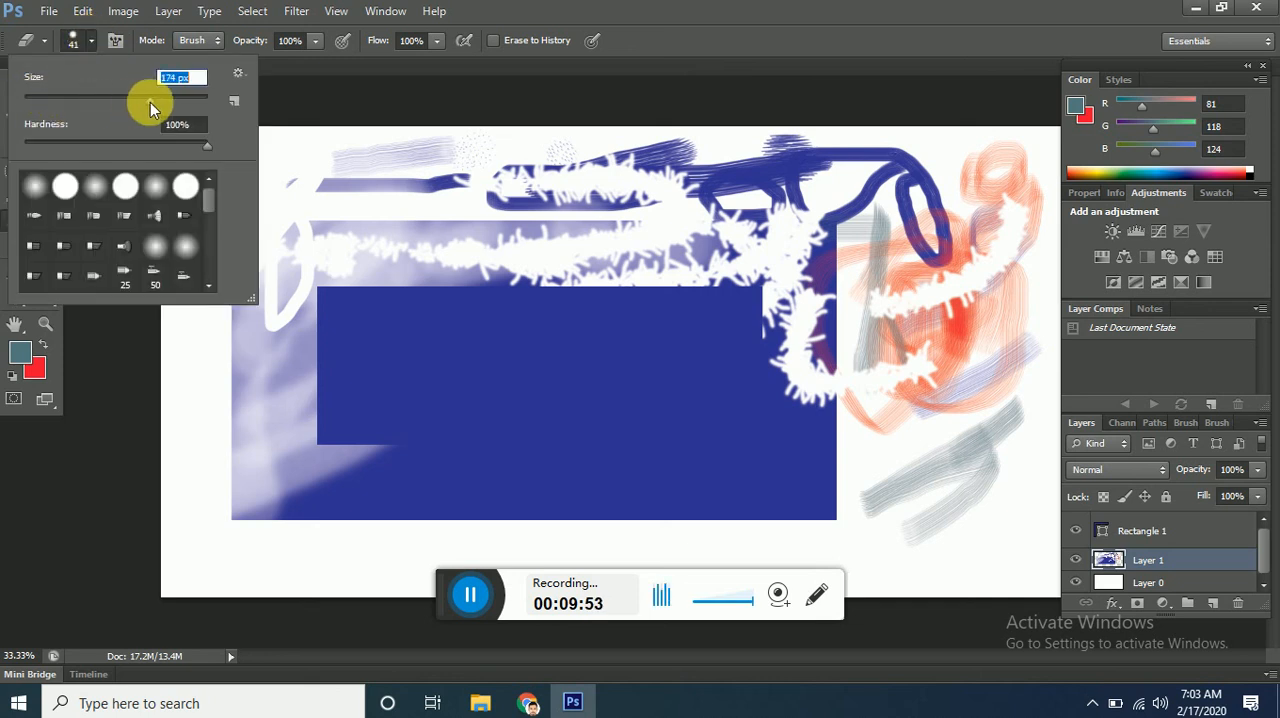
mouse_move(400, 200)
left_mouse_down()
mouse_move(480, 253)
mouse_move(463, 246)
mouse_move(548, 236)
mouse_move(516, 276)
mouse_move(513, 264)
mouse_move(577, 219)
mouse_move(697, 196)
mouse_move(559, 222)
mouse_move(611, 200)
mouse_move(488, 215)
mouse_move(503, 197)
mouse_move(468, 231)
mouse_move(520, 387)
left_mouse_up()
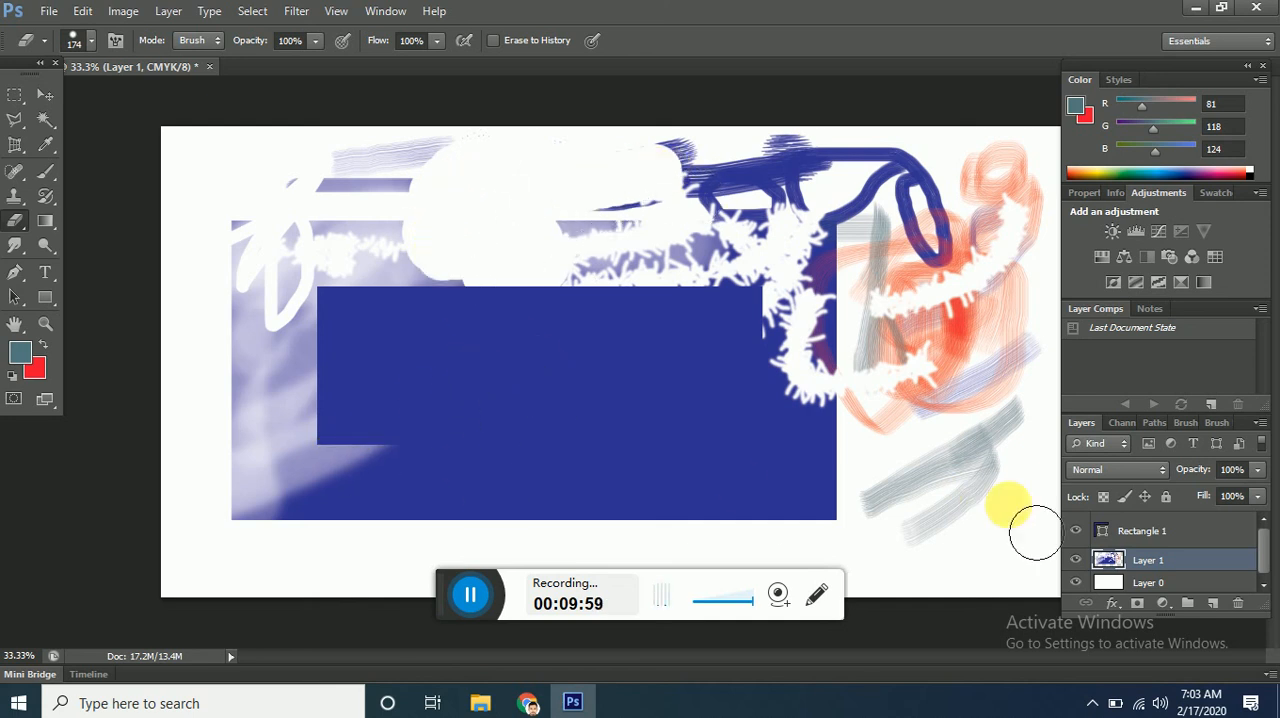
Try to erase part of the inner rectangle on the Rectangle 1 shape layer, declining to rasterize the shape.
left_click(1137, 531)
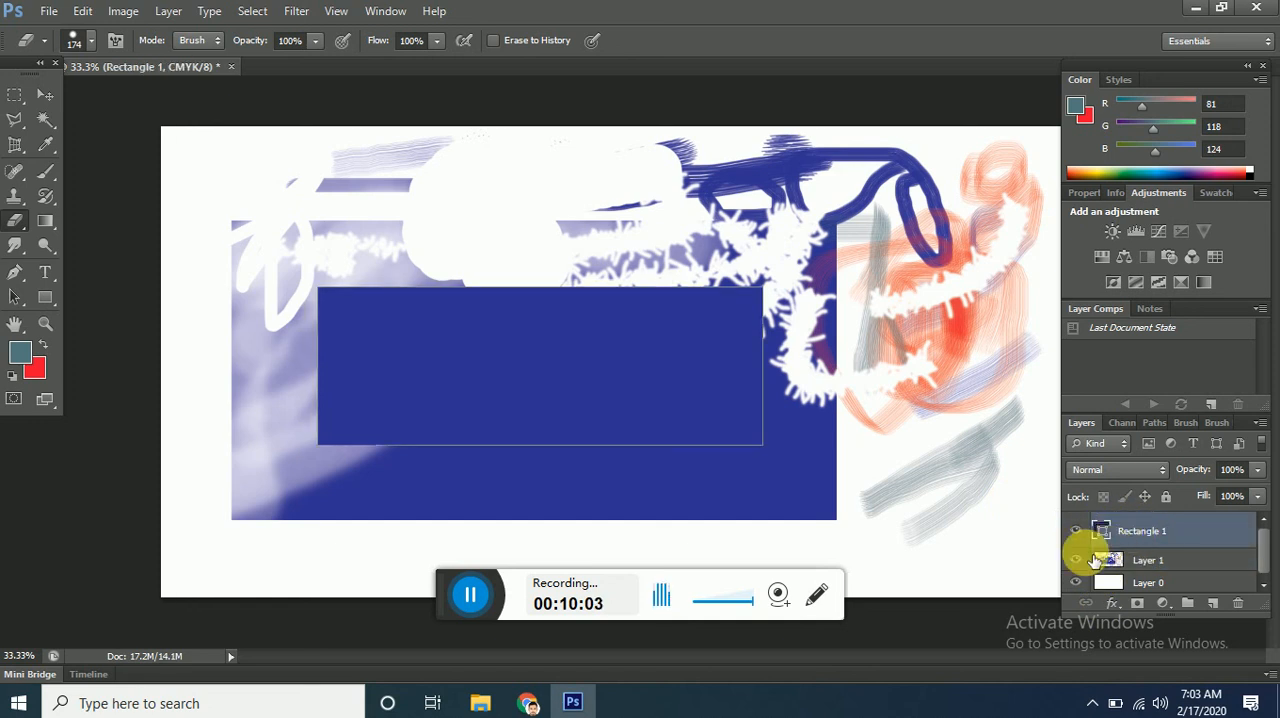
left_click(543, 392)
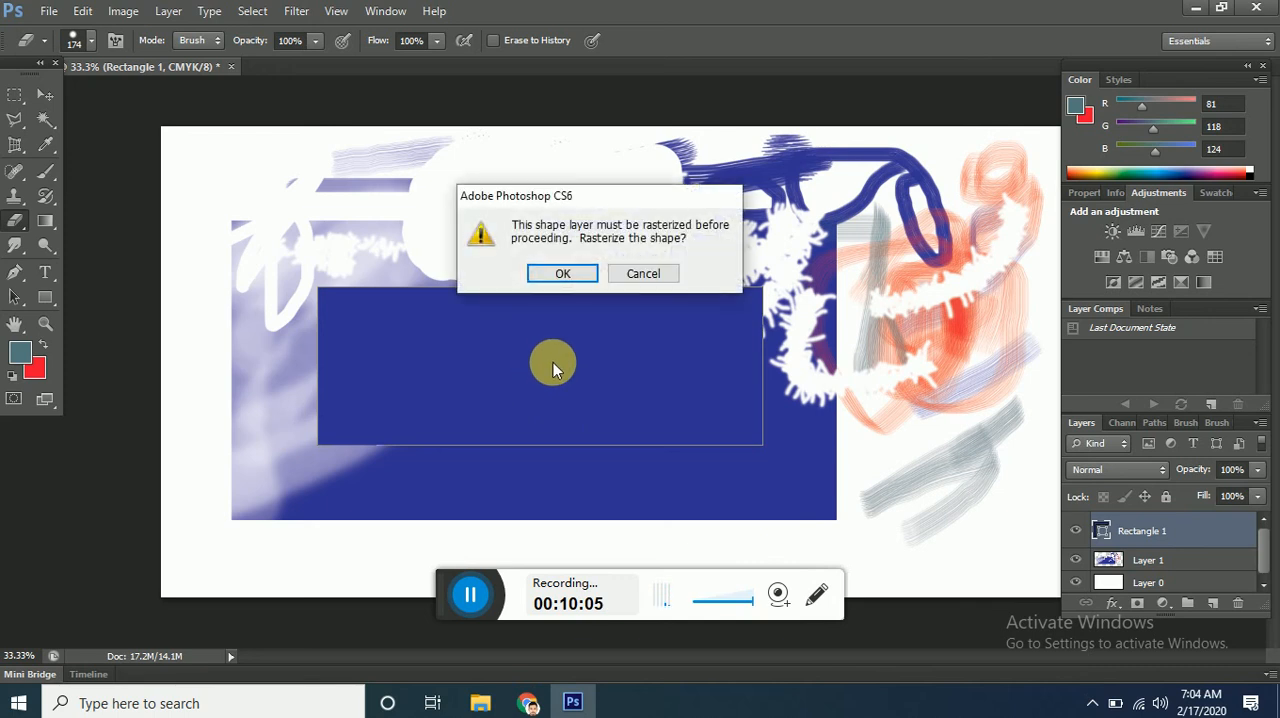
left_click(644, 274)
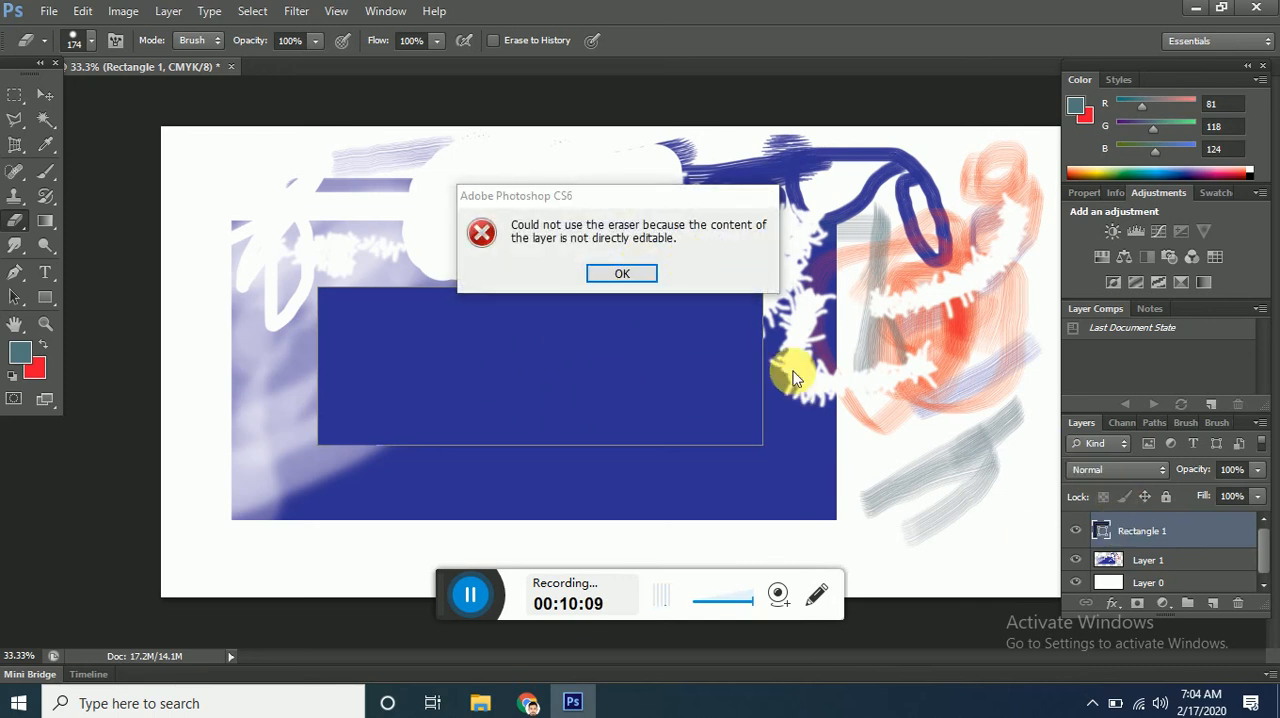
left_click(612, 274)
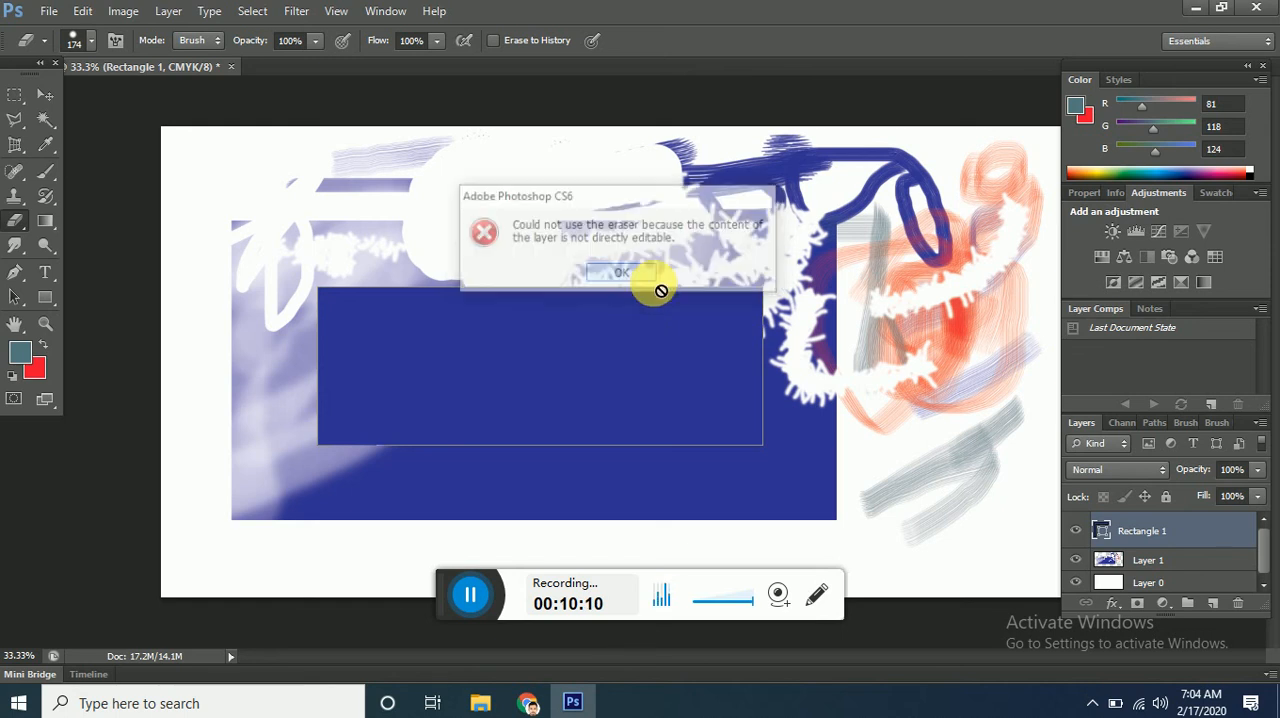
right_click(1143, 533)
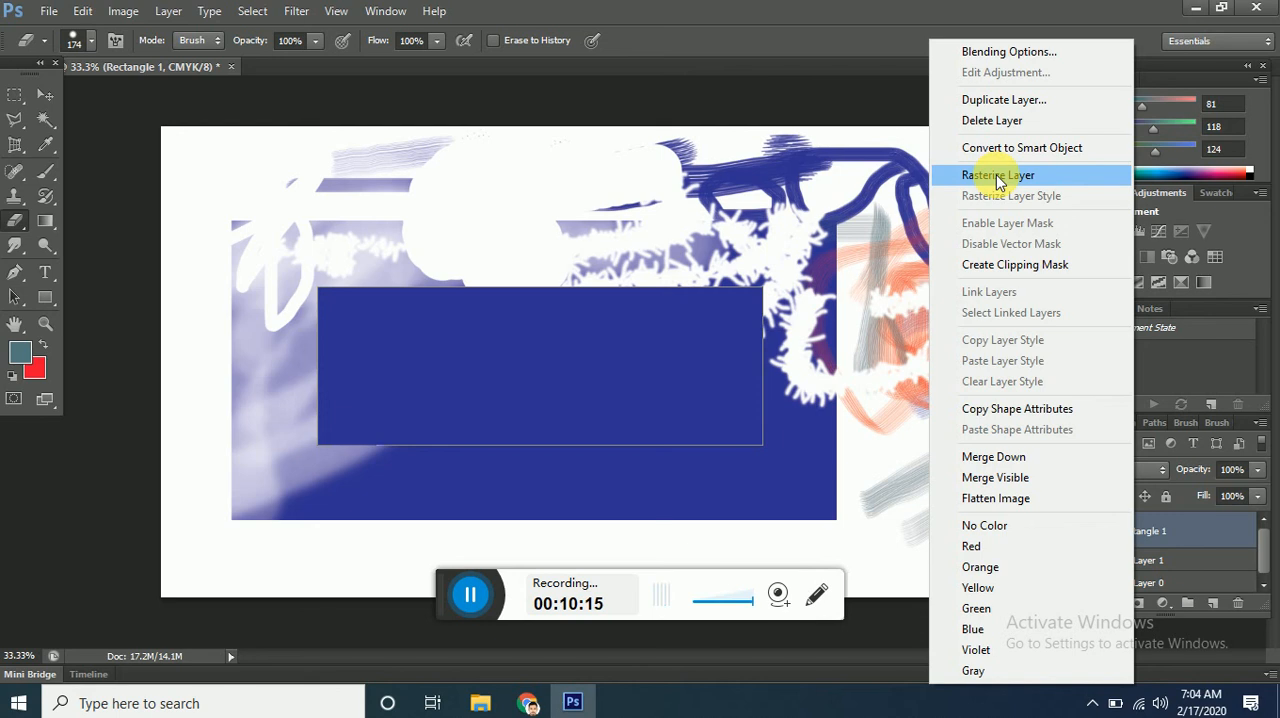
left_click(888, 70)
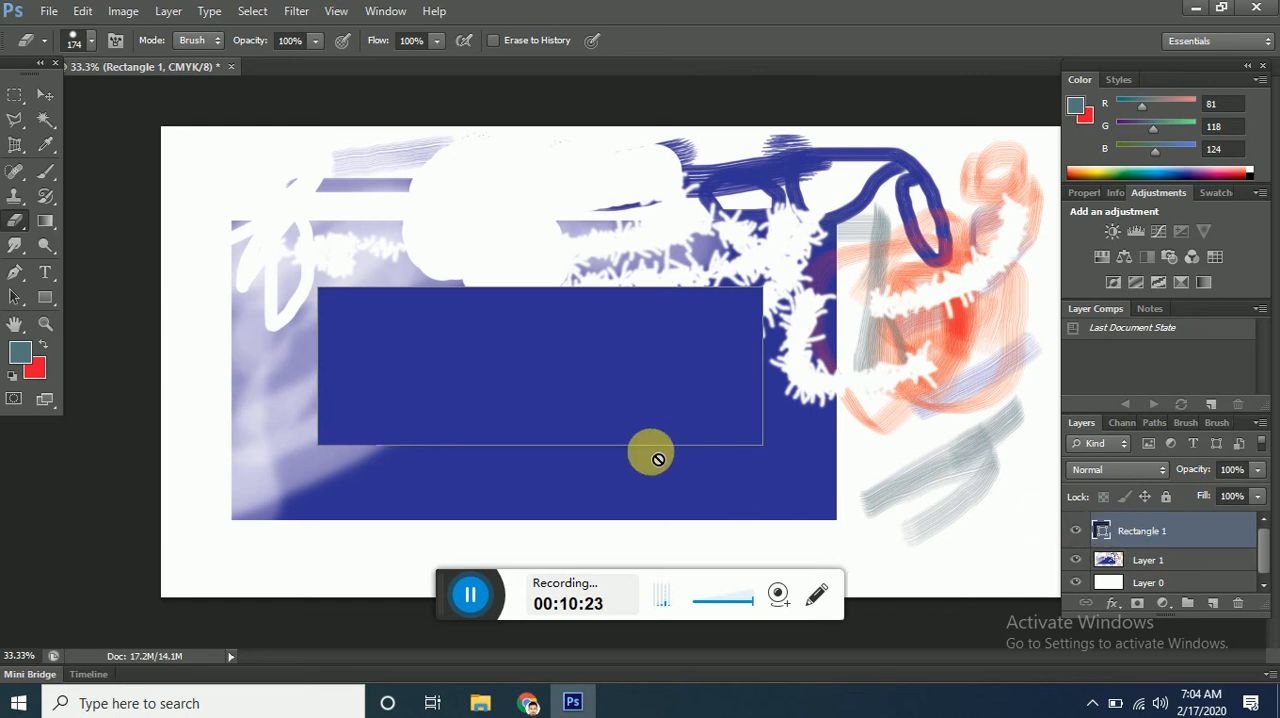
left_click(628, 360)
left_click(645, 276)
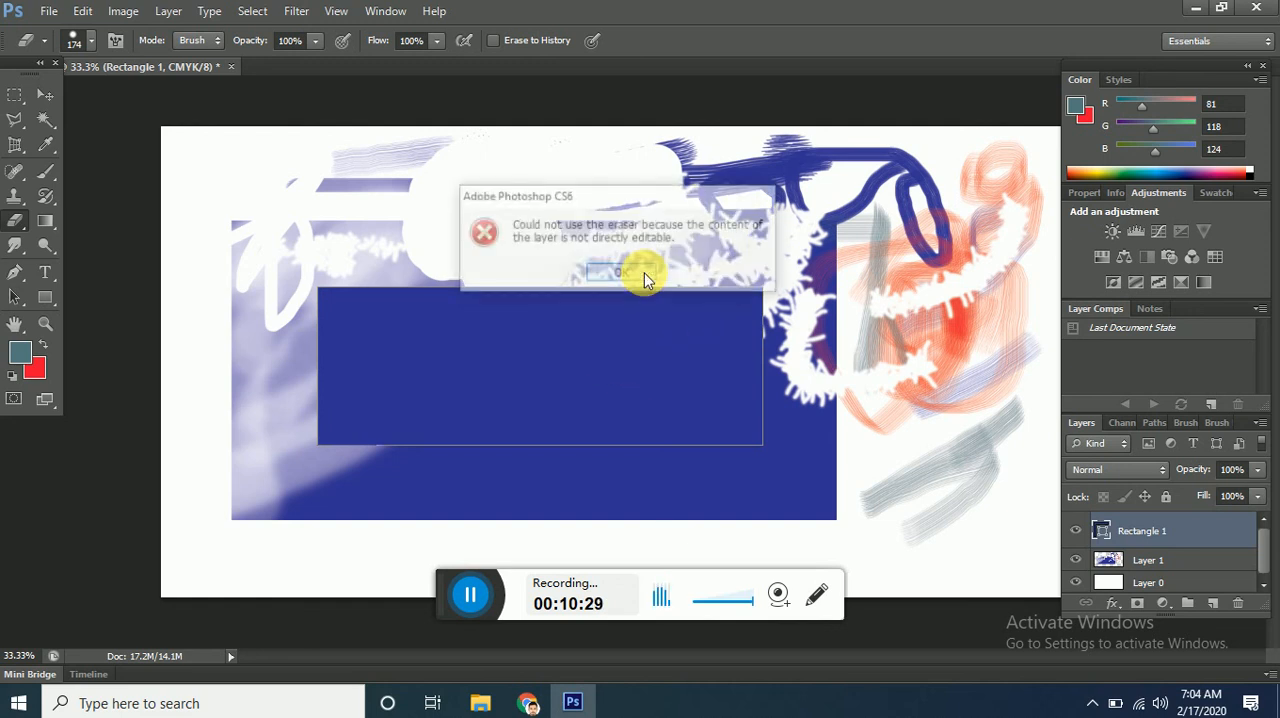
left_click(632, 280)
left_click(627, 355)
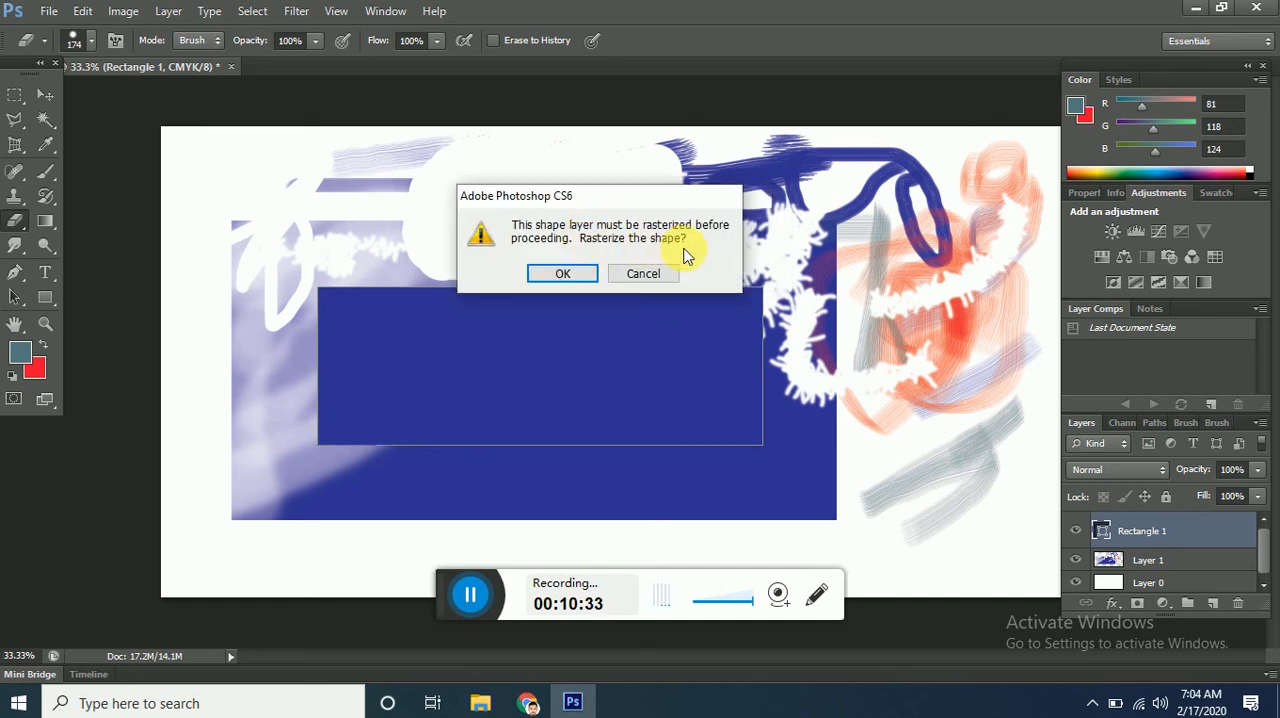
left_click(645, 274)
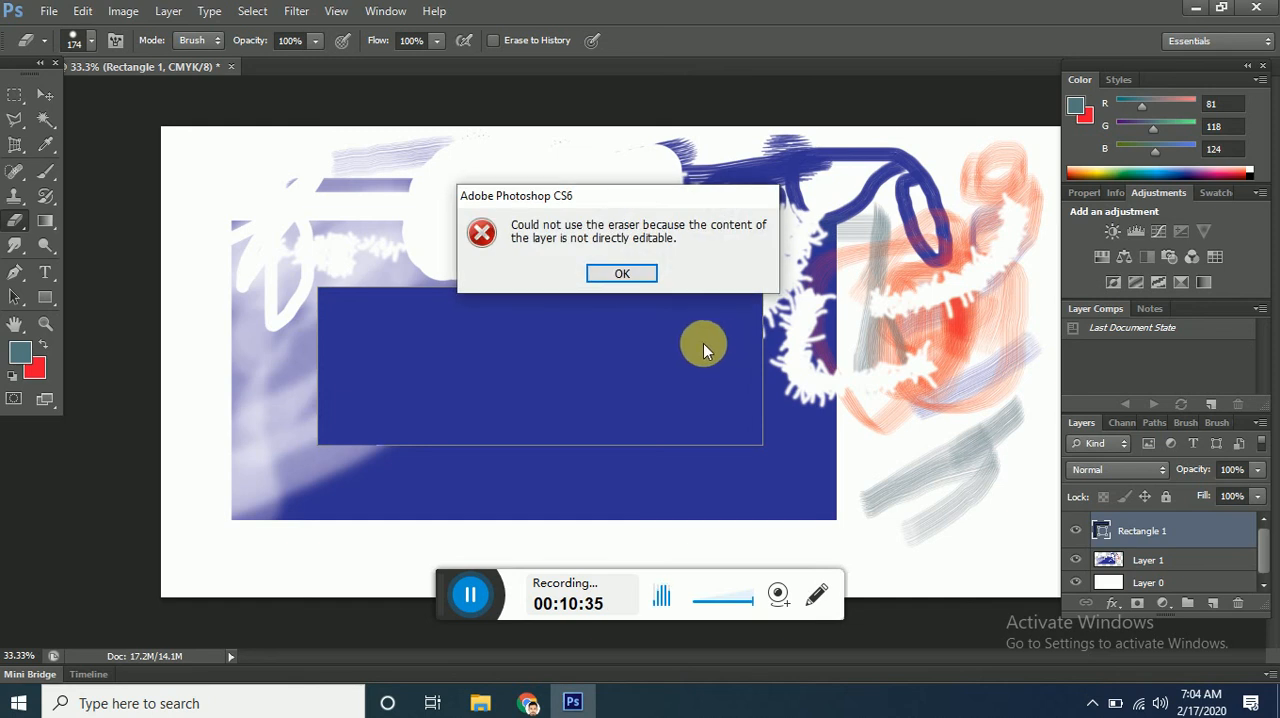
left_click(645, 276)
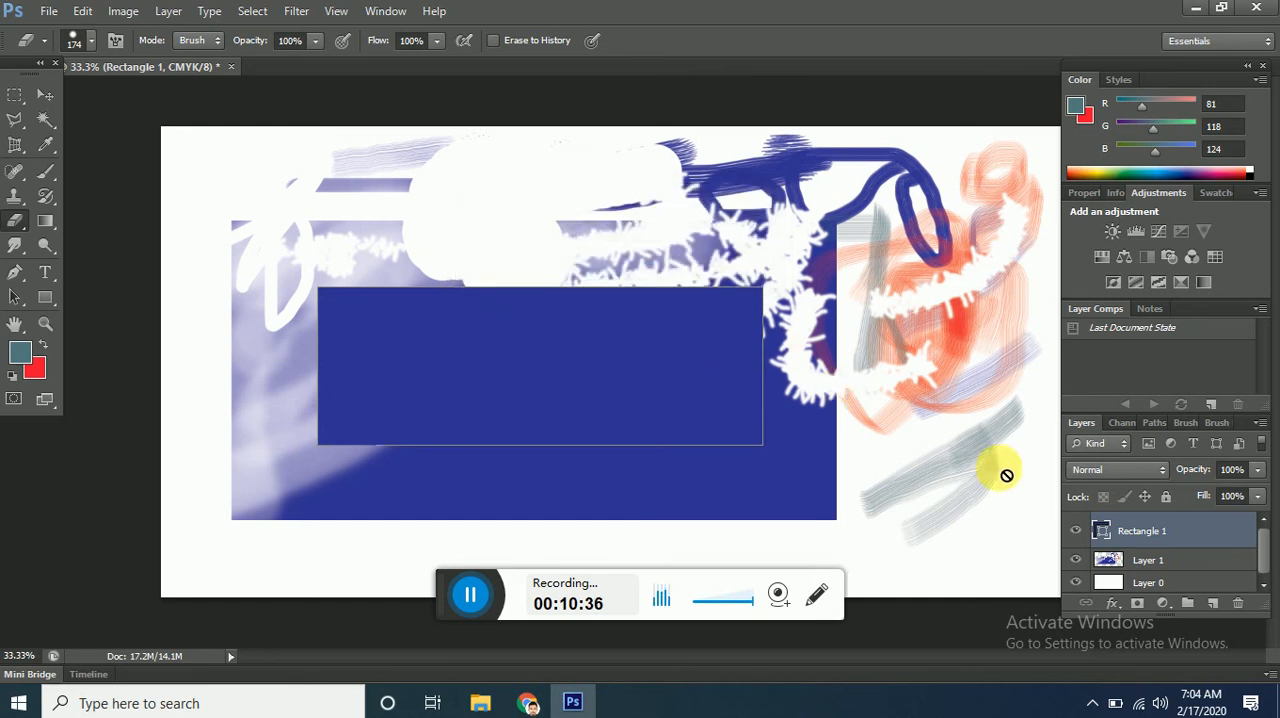
Rasterize the Rectangle 1 layer and erase a spot near the middle of the inner rectangle.
right_click(1183, 538)
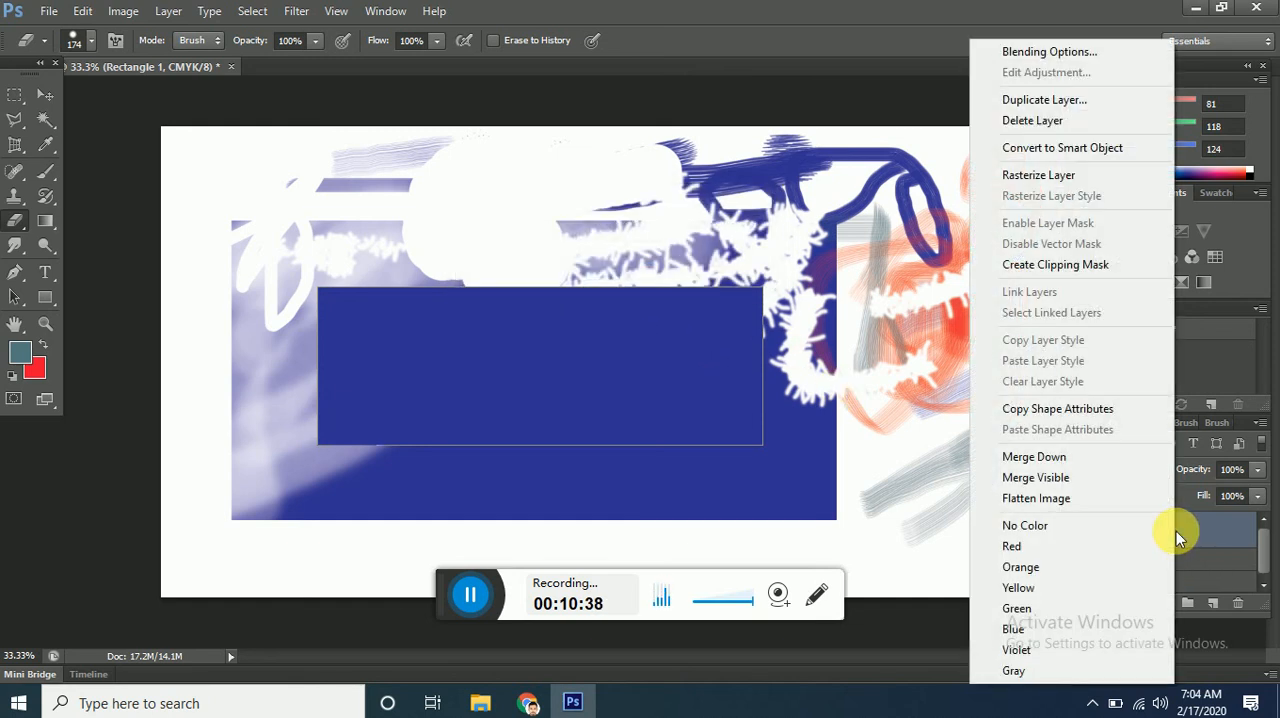
left_click(1040, 177)
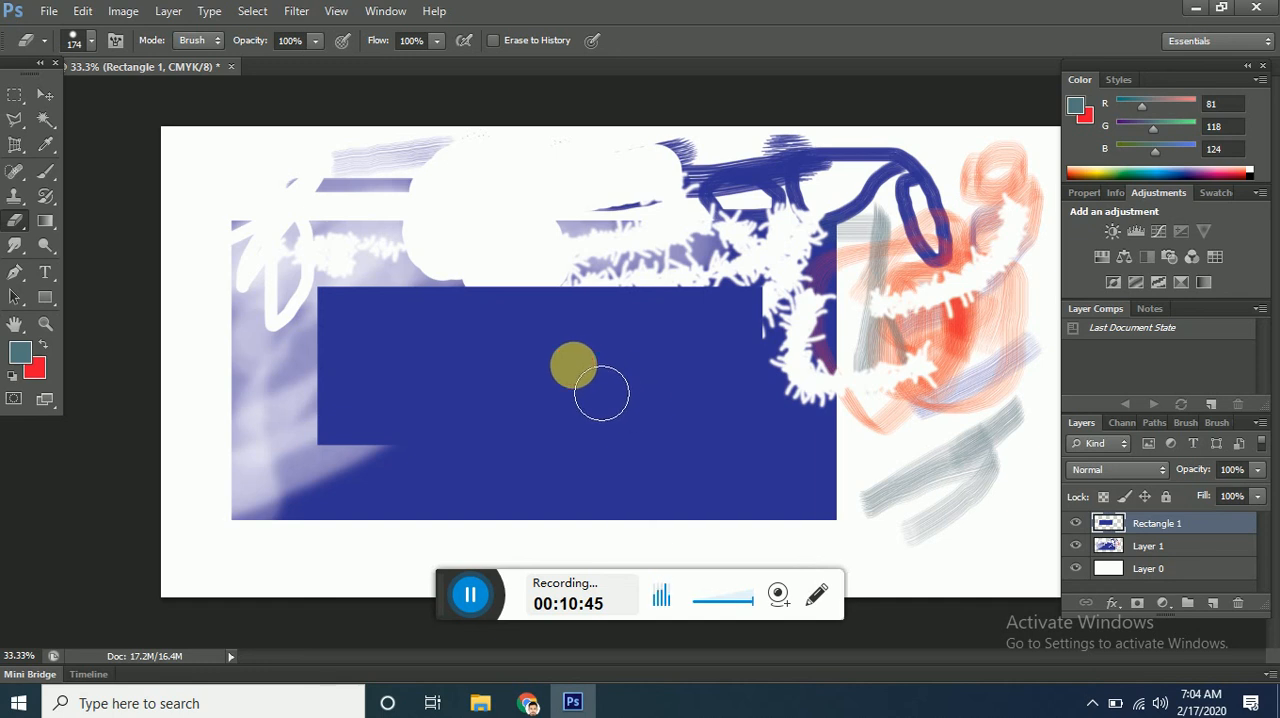
left_click_drag(601, 393, 601, 401)
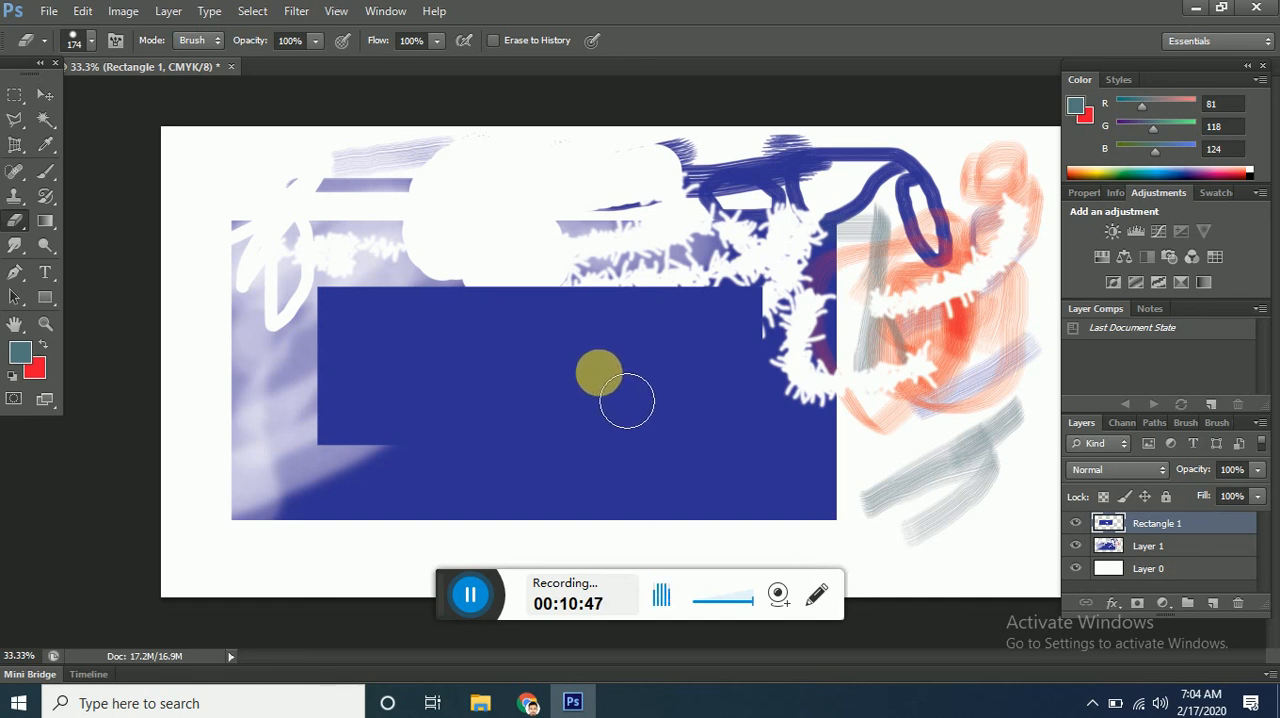
Move the inner rectangle up to the canvas's upper edge with the Move Tool.
left_click(45, 94)
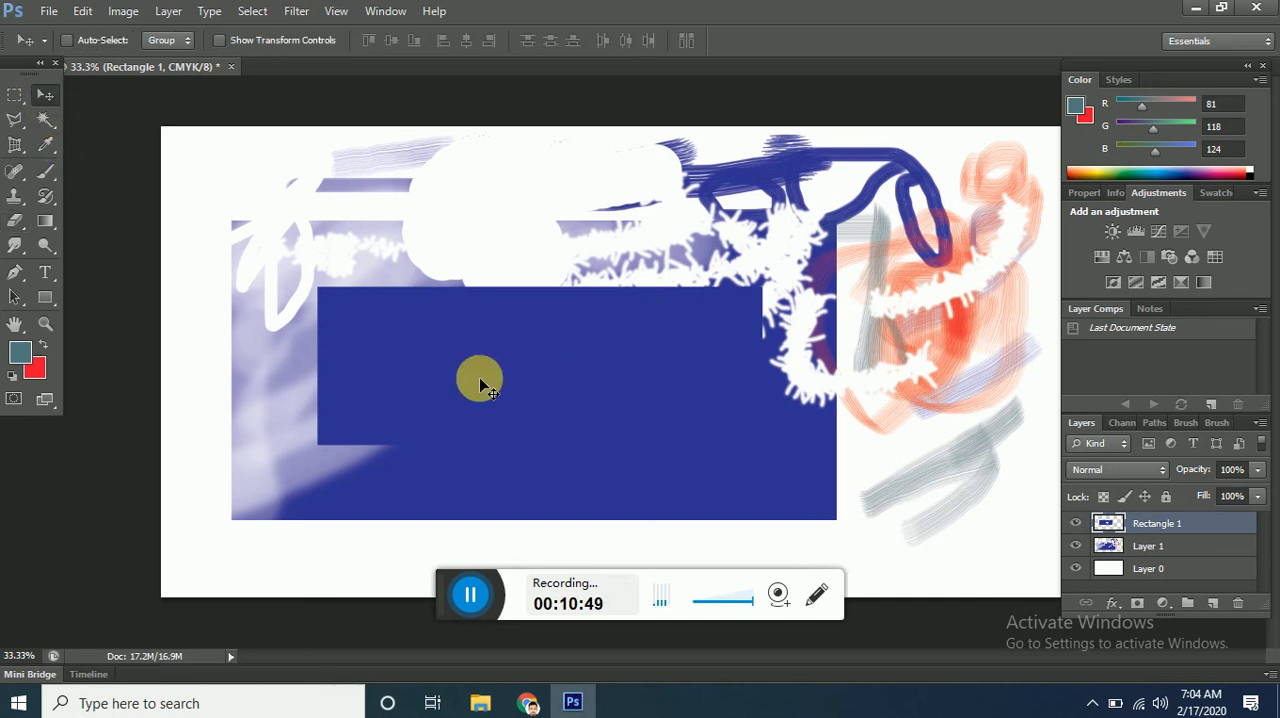
left_click_drag(523, 383, 471, 246)
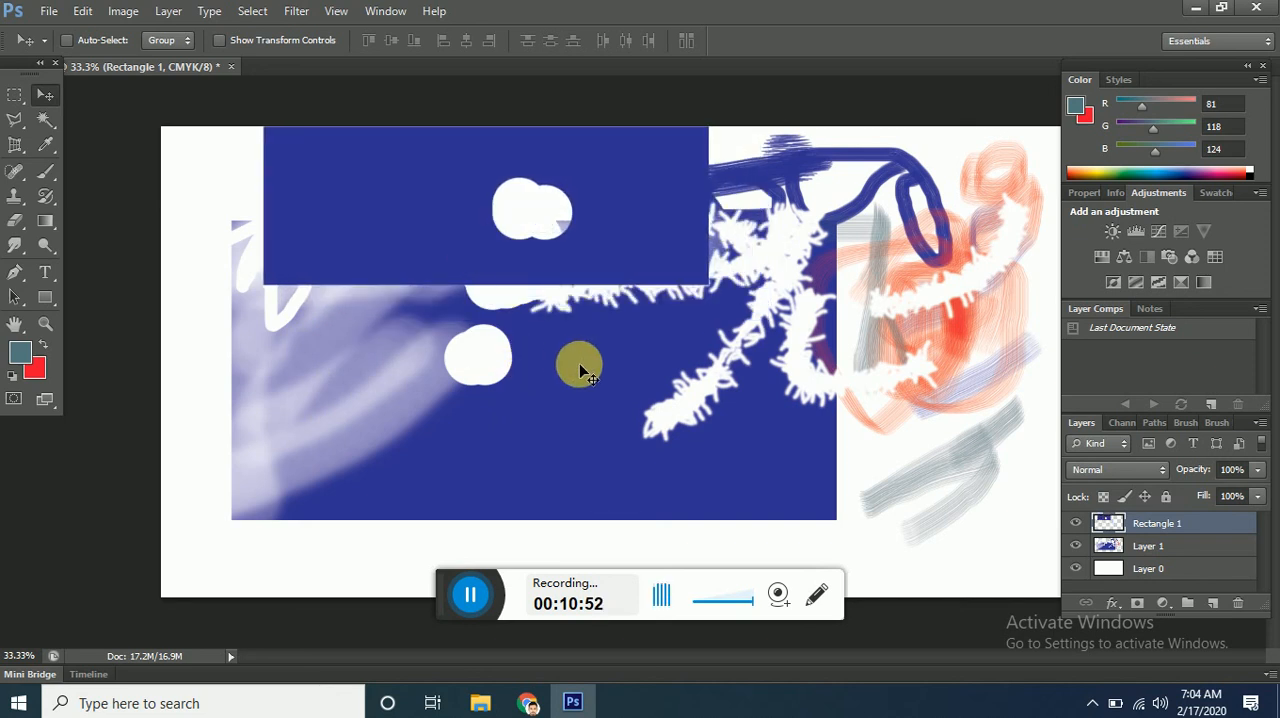
Erase overlapping round spots into a cloud-shaped hole in the moved rectangle with the 174 px Eraser Tool.
left_click(15, 221)
left_click(454, 175)
left_click(532, 186)
left_click(473, 183)
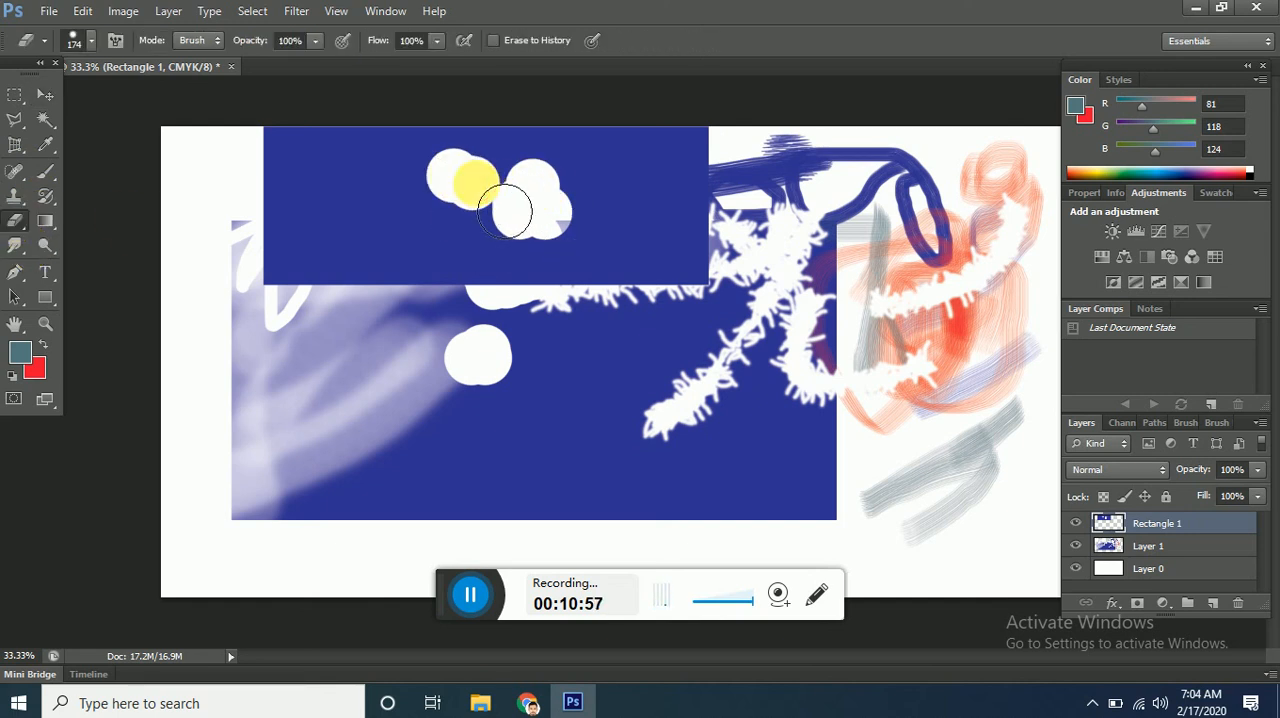
left_click(500, 180)
left_click(537, 189)
left_click(566, 206)
left_click(490, 220)
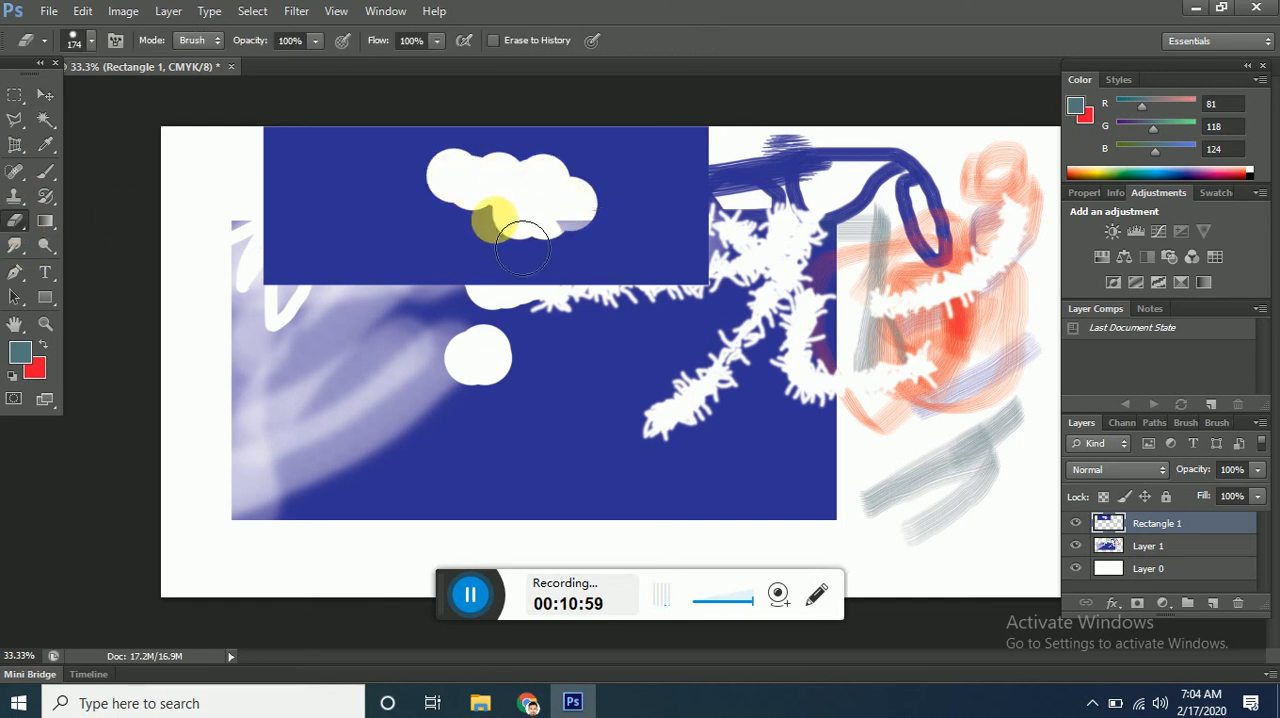
left_click(501, 243)
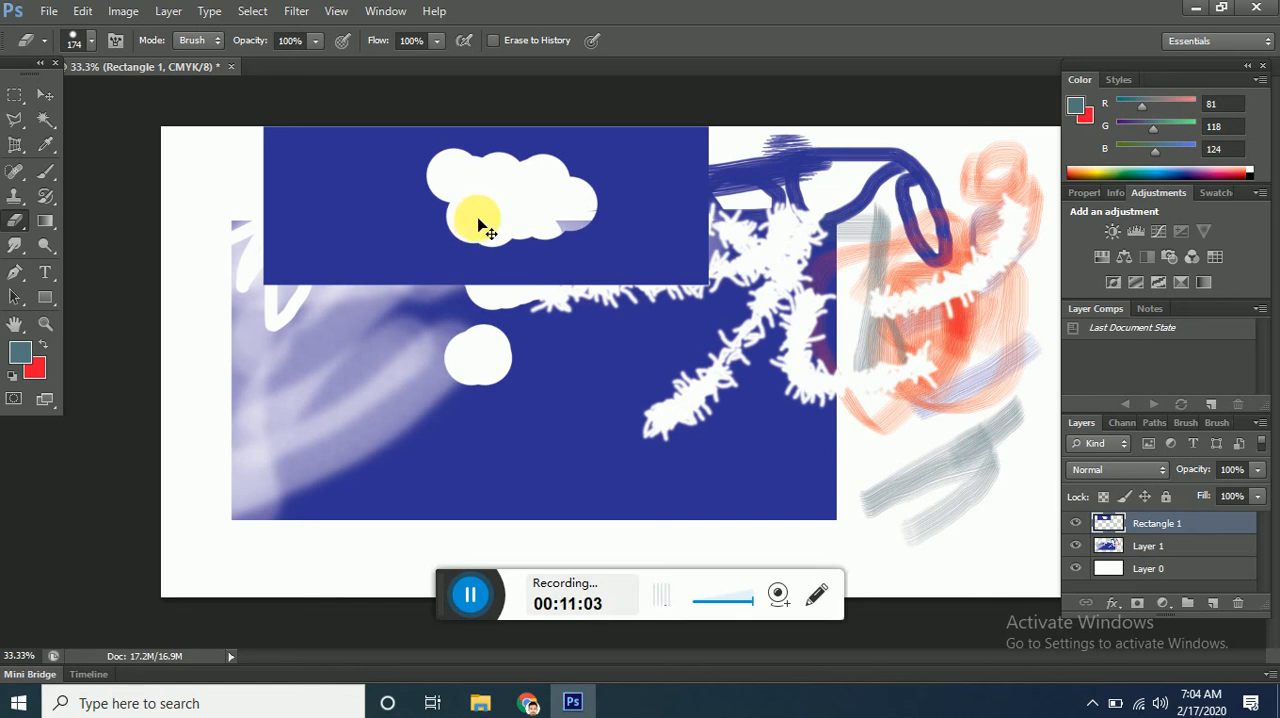
Extend the erased hole along its lower-left edge, keeping Rectangle 1 as the active layer after briefly selecting Layer 1.
key("ctrl+plus")
key("ctrl+plus")
key("ctrl+plus")
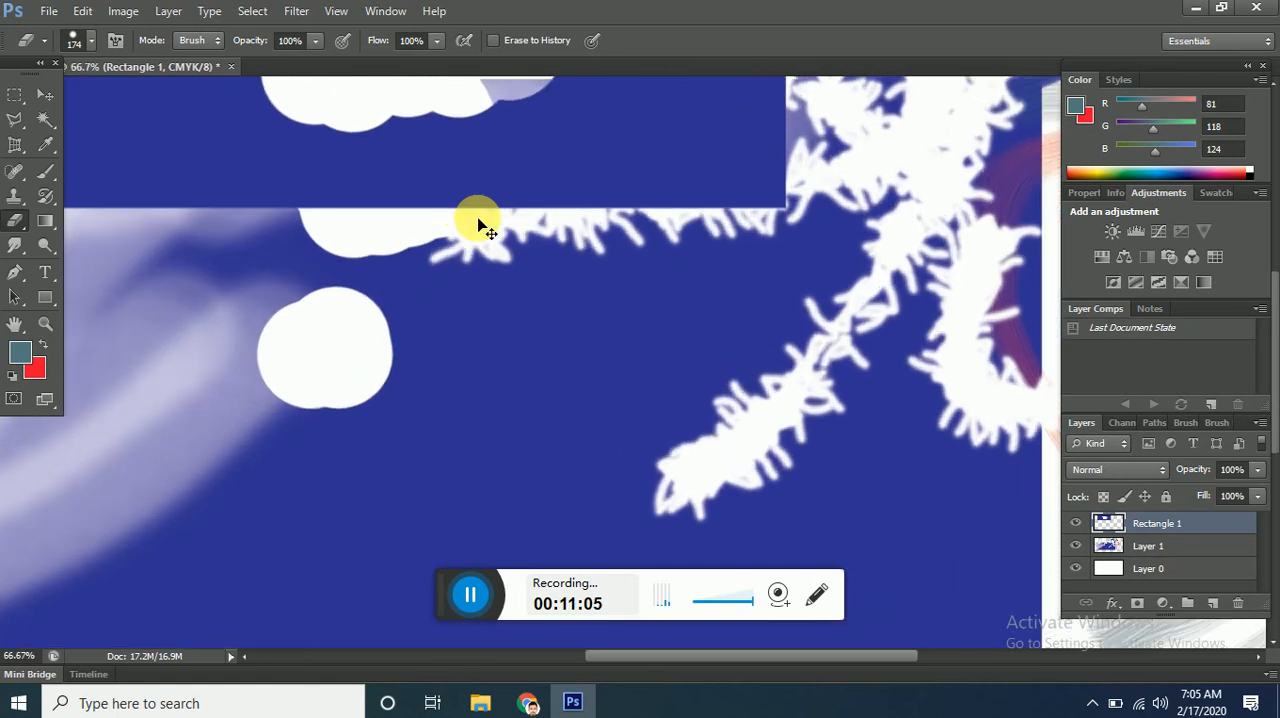
left_click_drag(480, 220, 612, 635)
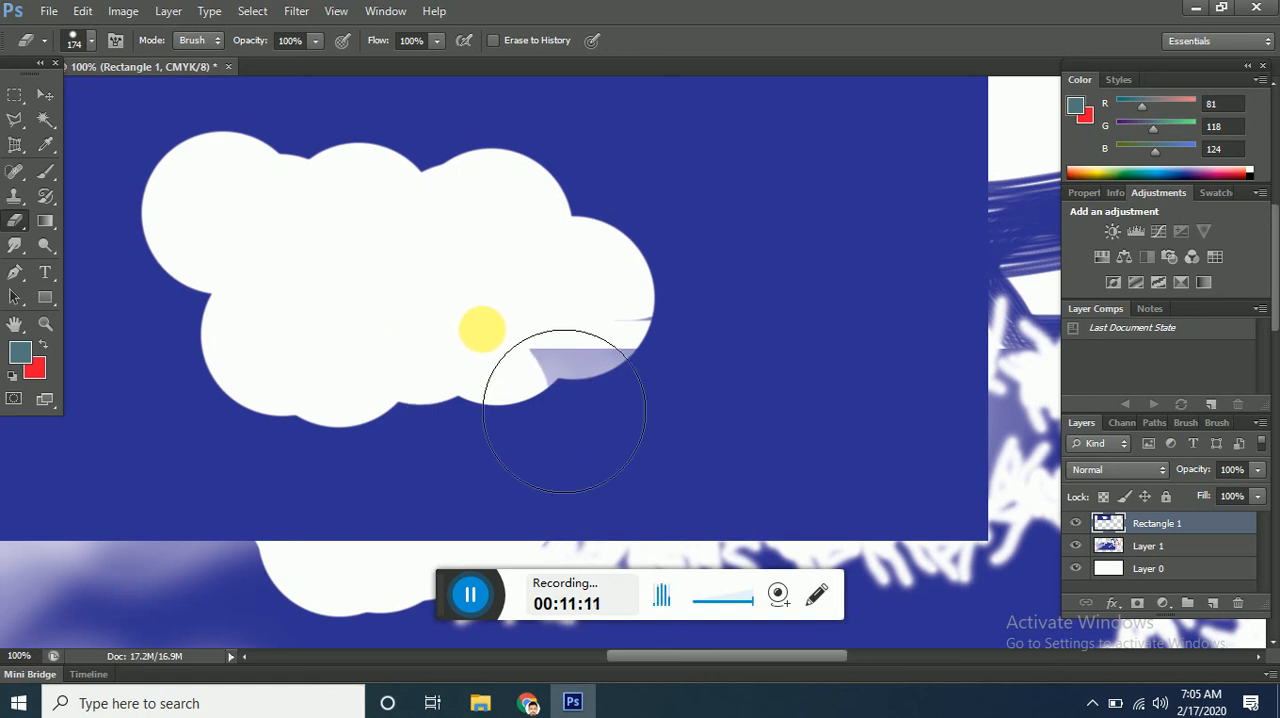
left_click(261, 300)
mouse_move(238, 283)
left_mouse_down()
mouse_move(257, 266)
mouse_move(229, 252)
mouse_move(254, 304)
left_mouse_up()
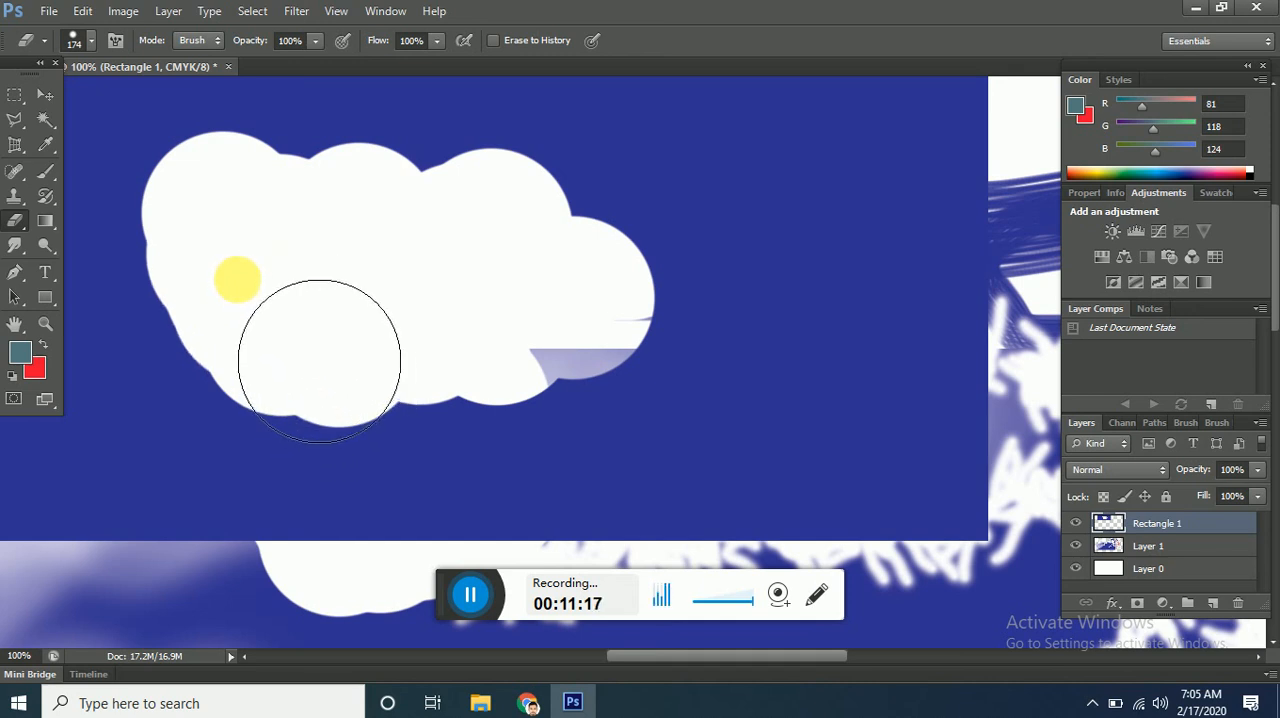
left_click(470, 597)
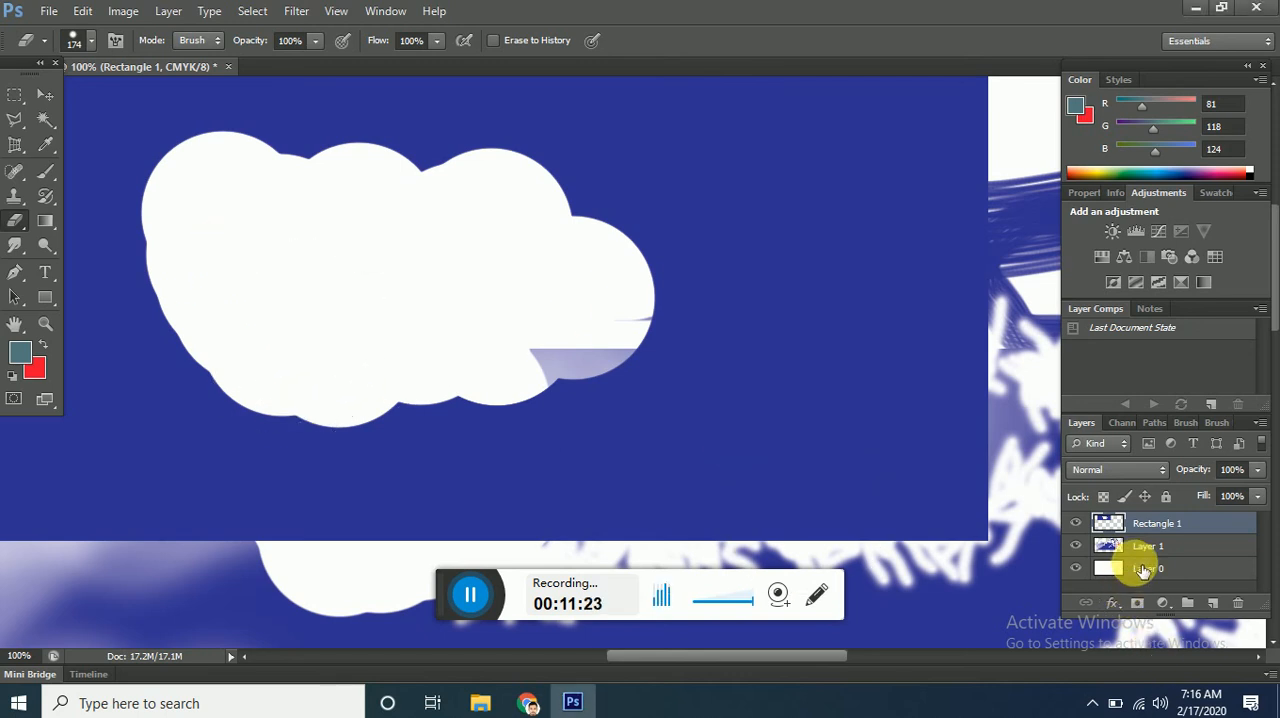
left_click(1148, 553)
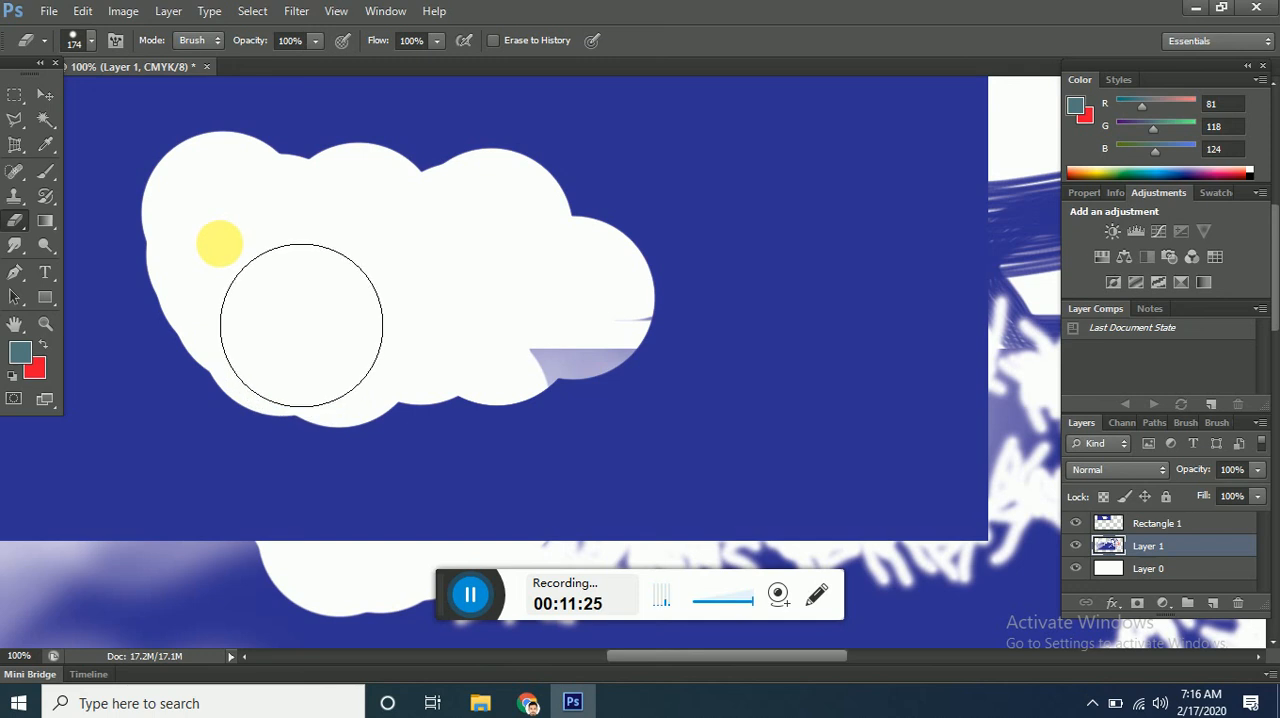
left_click(1150, 523)
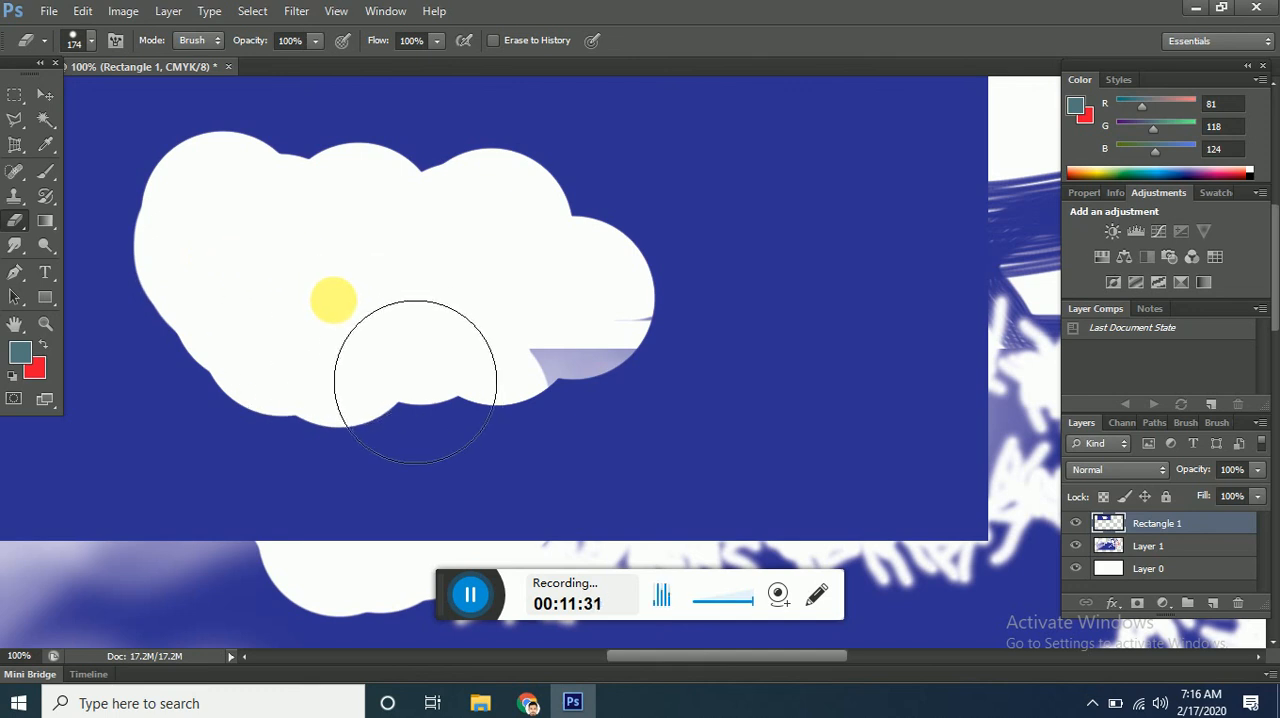
Set the eraser hardness to 12% and erase a soft edge along the top and upper right of the hole.
left_click(91, 44)
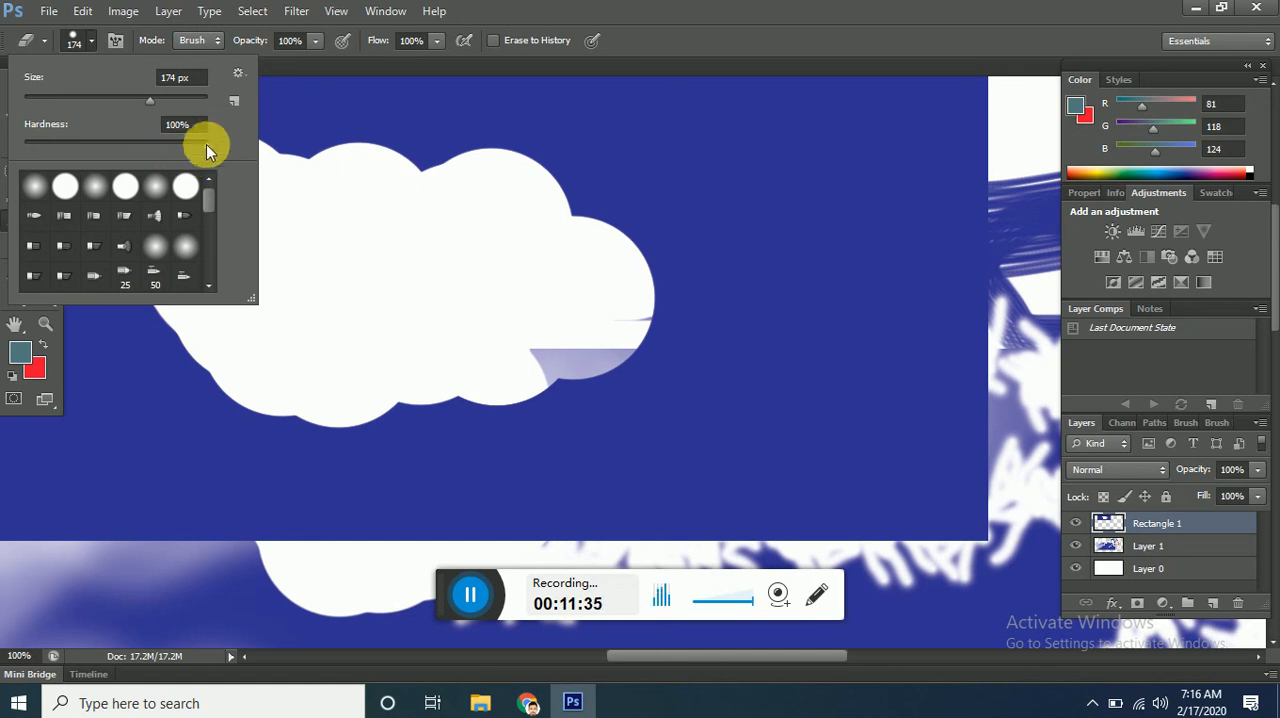
left_click_drag(208, 144, 94, 142)
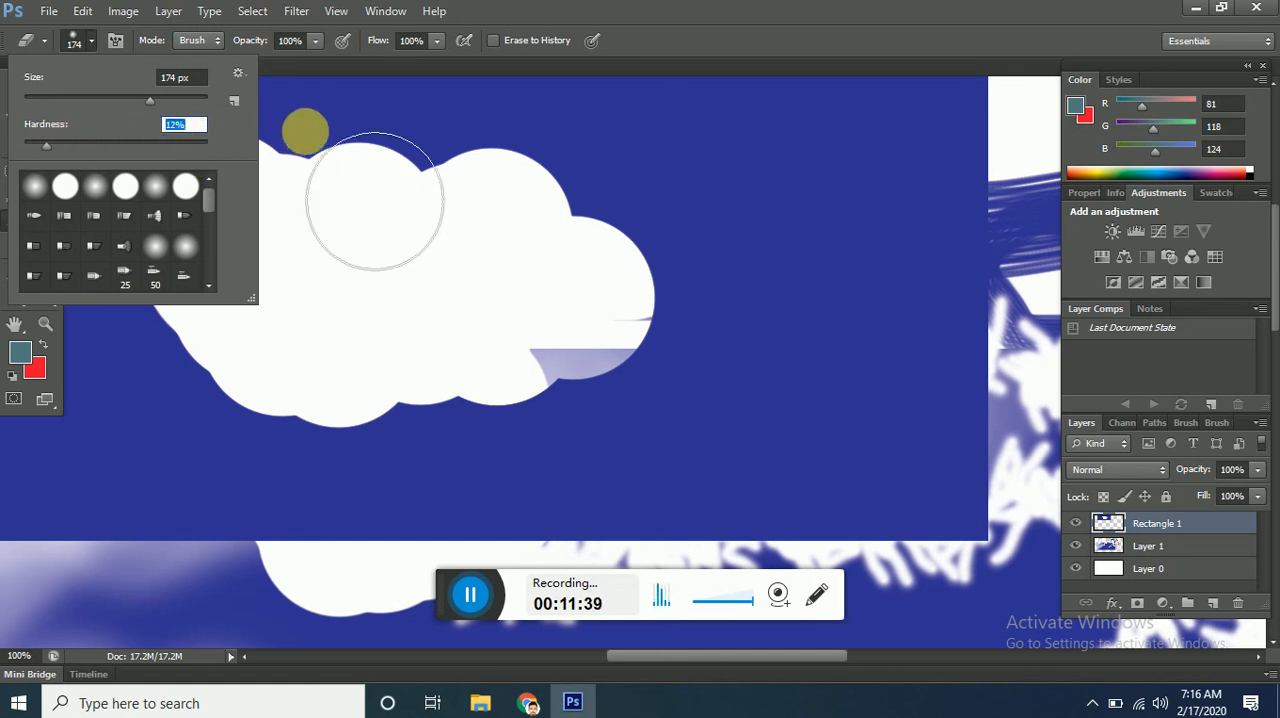
mouse_move(443, 222)
left_mouse_down()
mouse_move(471, 206)
mouse_move(403, 202)
left_mouse_up()
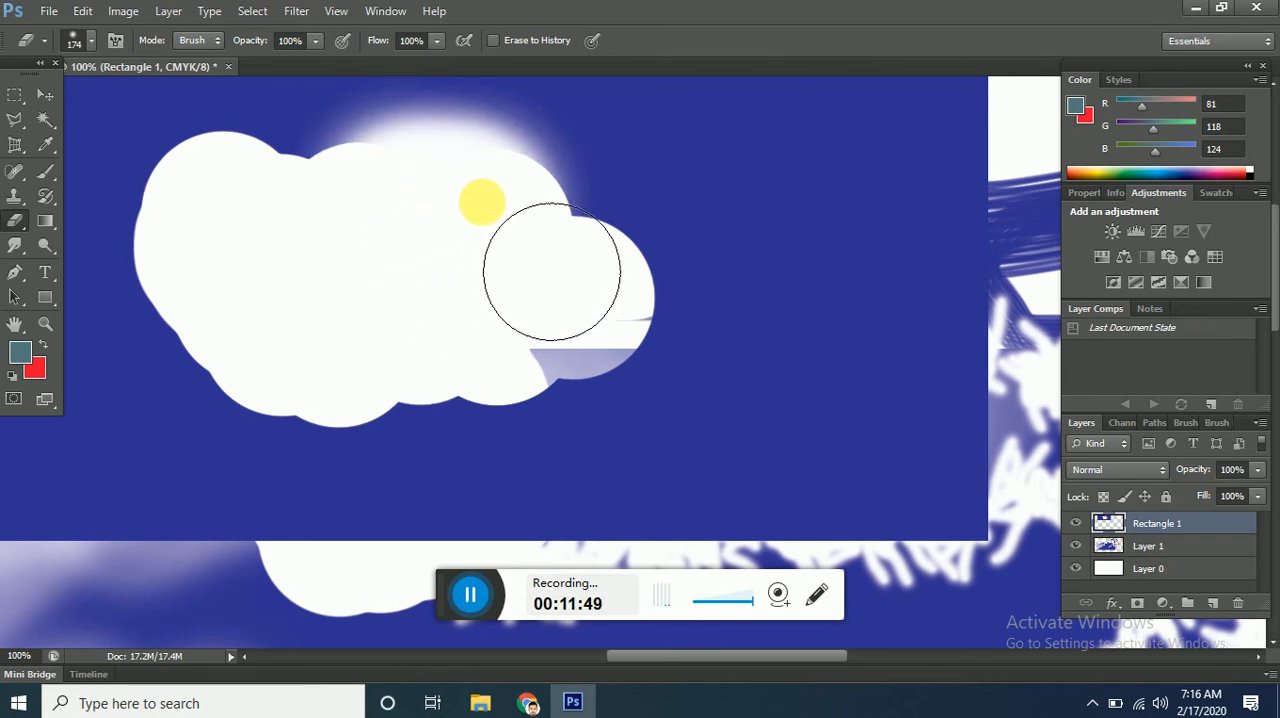
mouse_move(500, 214)
left_mouse_down()
mouse_move(515, 231)
mouse_move(531, 223)
left_mouse_up()
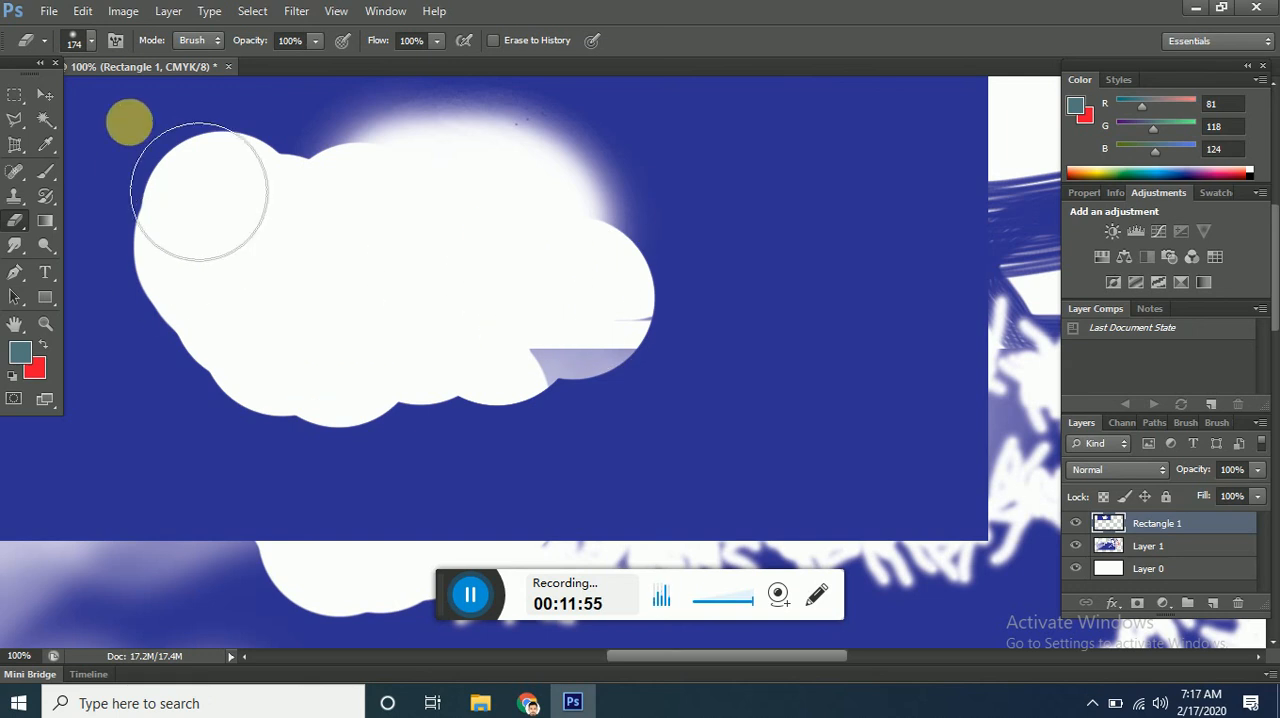
Set the eraser hardness to 100% and erase a crisp edge along the hole's upper-right side.
left_click(92, 41)
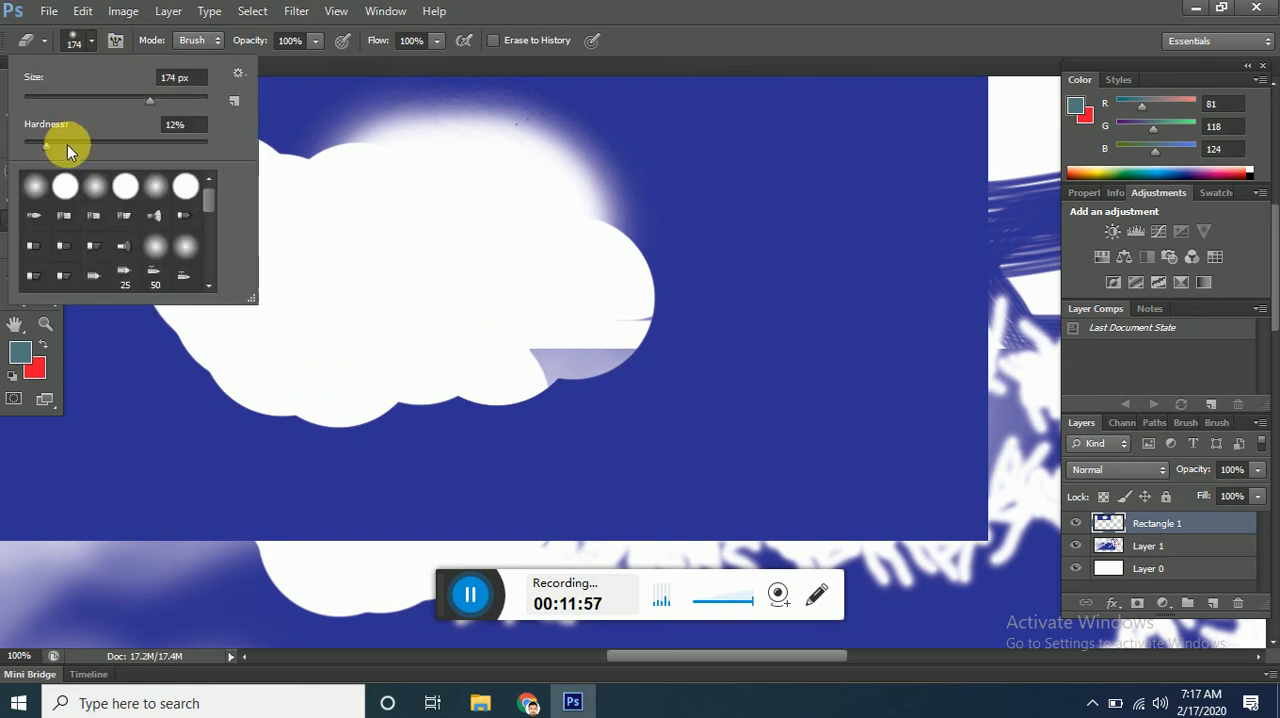
left_click_drag(45, 147, 211, 145)
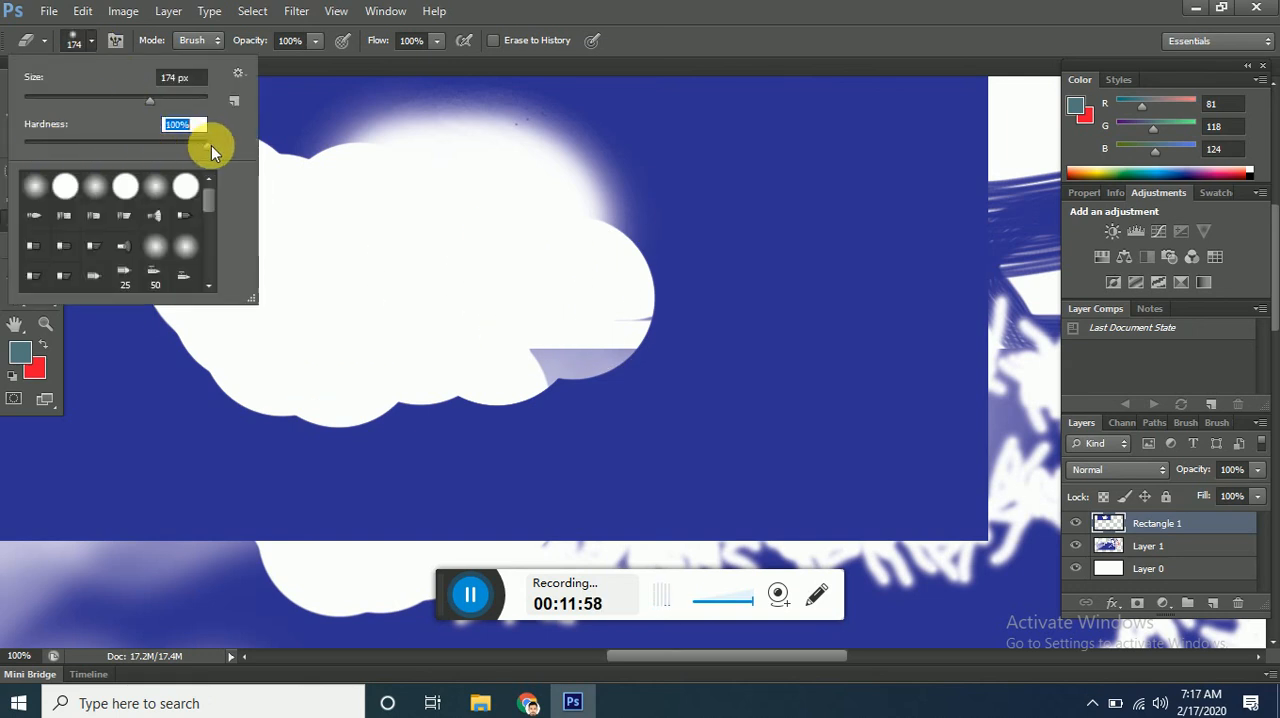
left_click(645, 336)
left_click(565, 232)
left_click(534, 200)
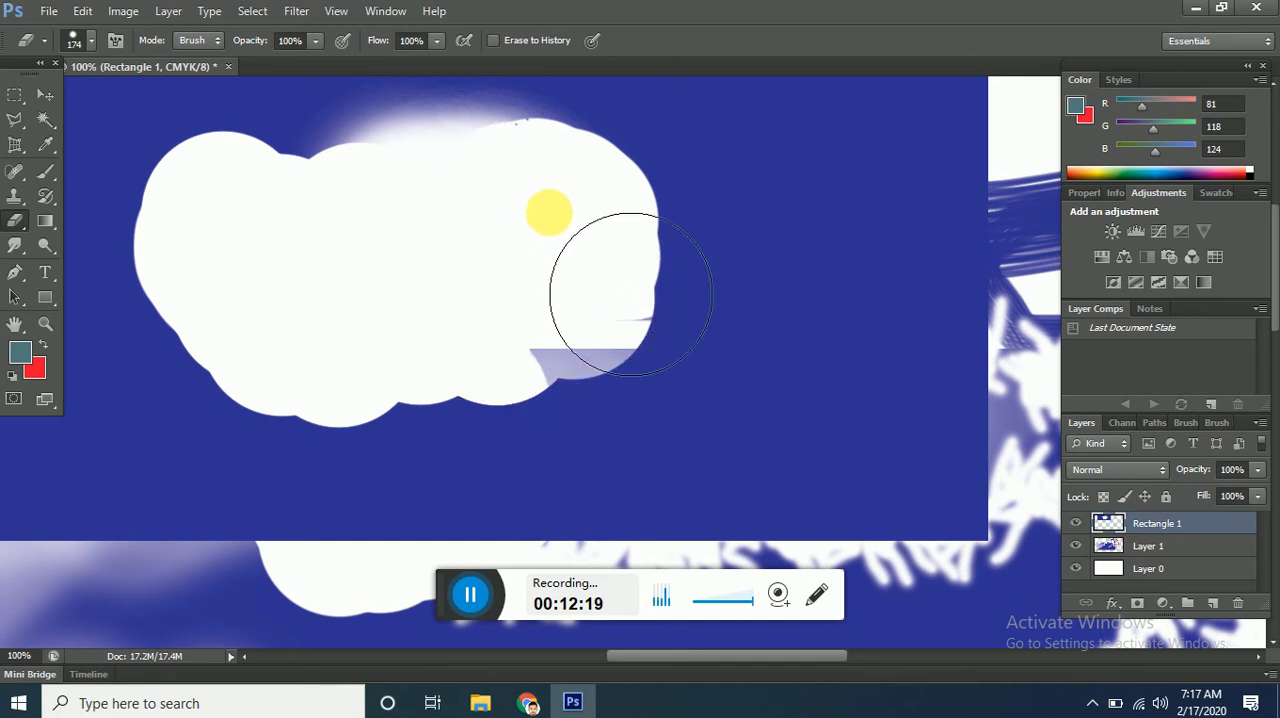
Try looping strokes on Layer 0 inside the white area with the 13 px Background Eraser Tool, and undo them.
left_click(26, 228)
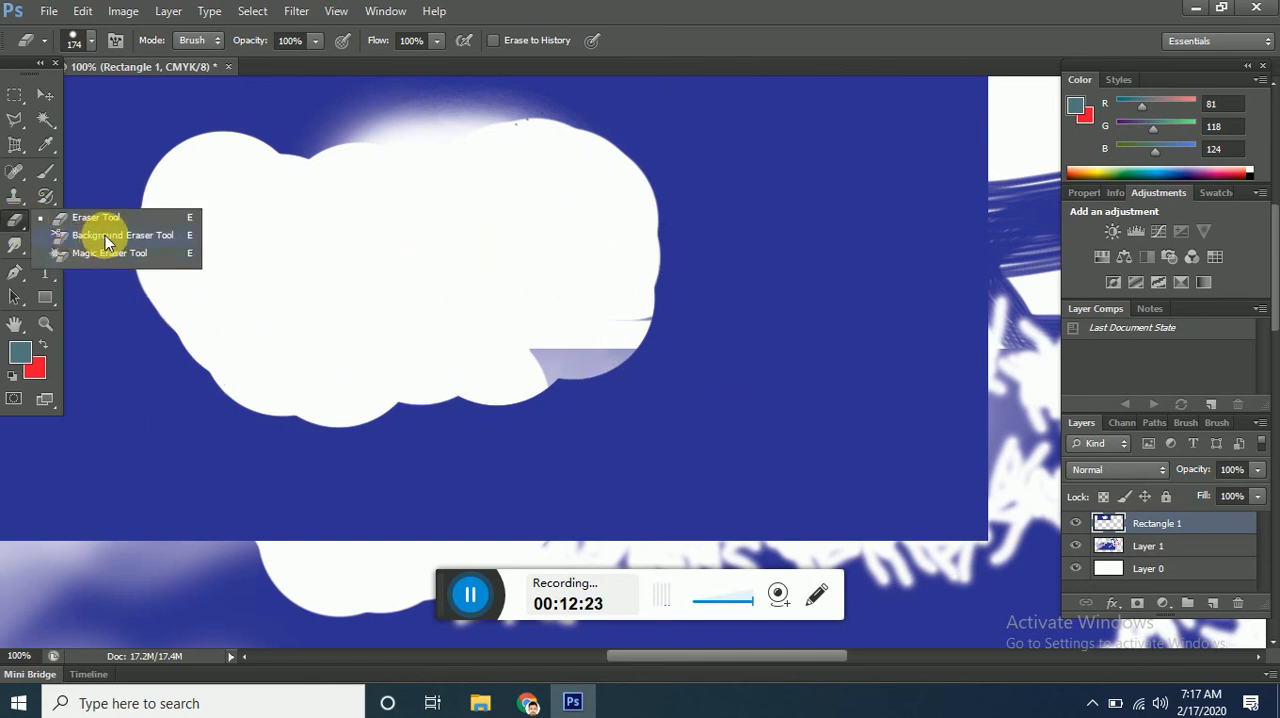
left_click(141, 236)
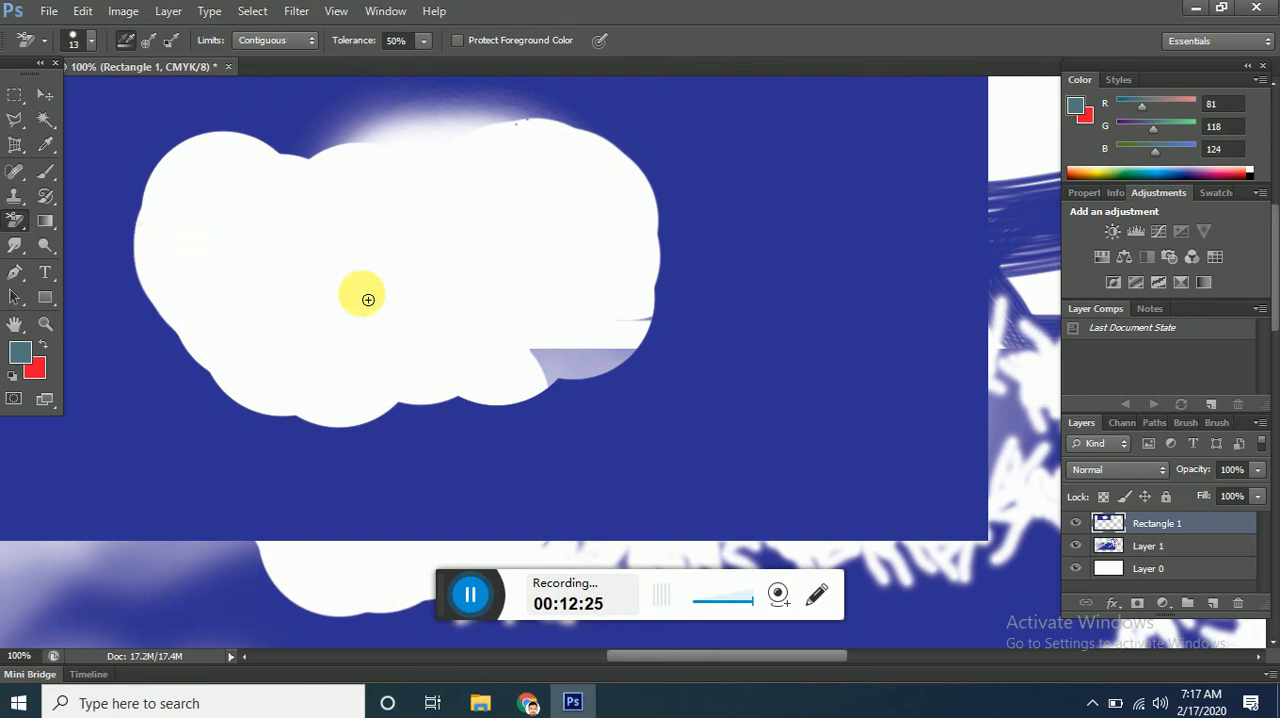
left_click(1187, 577)
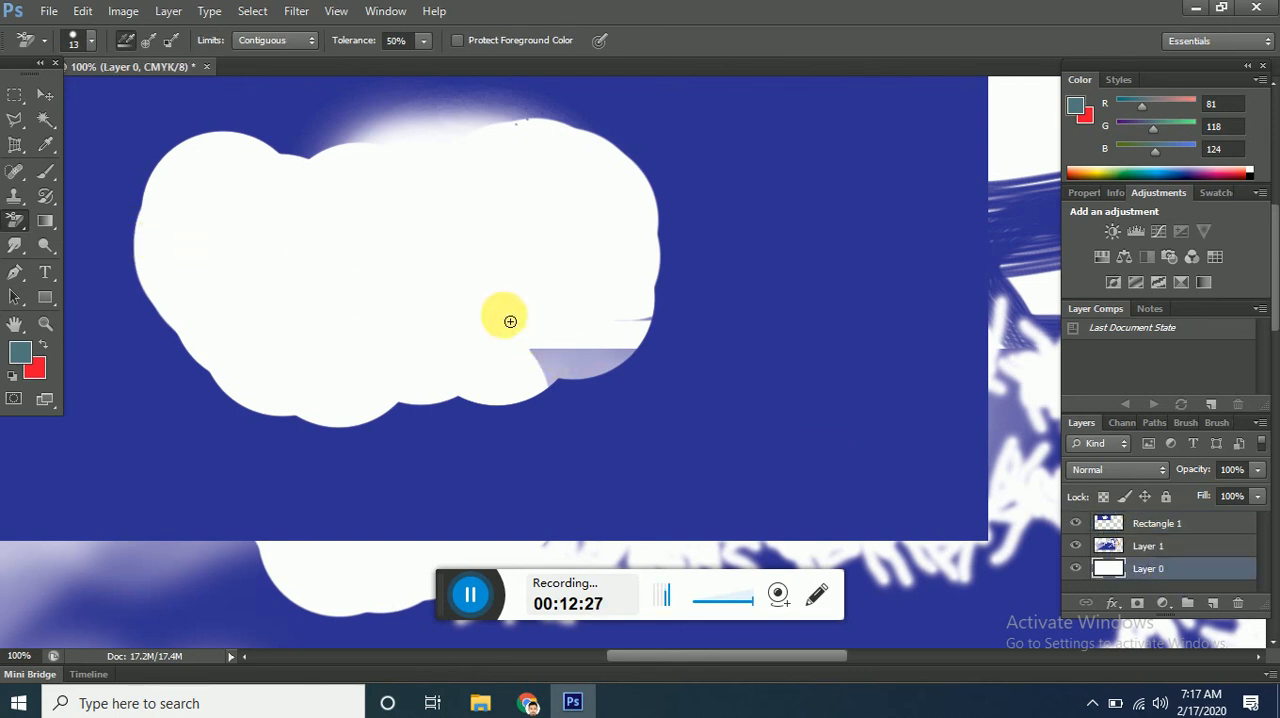
left_click(430, 271)
left_click(292, 299)
left_click(408, 267)
left_click(517, 264)
mouse_move(517, 264)
left_mouse_down()
mouse_move(249, 271)
mouse_move(538, 279)
mouse_move(450, 252)
mouse_move(320, 289)
mouse_move(547, 292)
mouse_move(402, 290)
left_mouse_up()
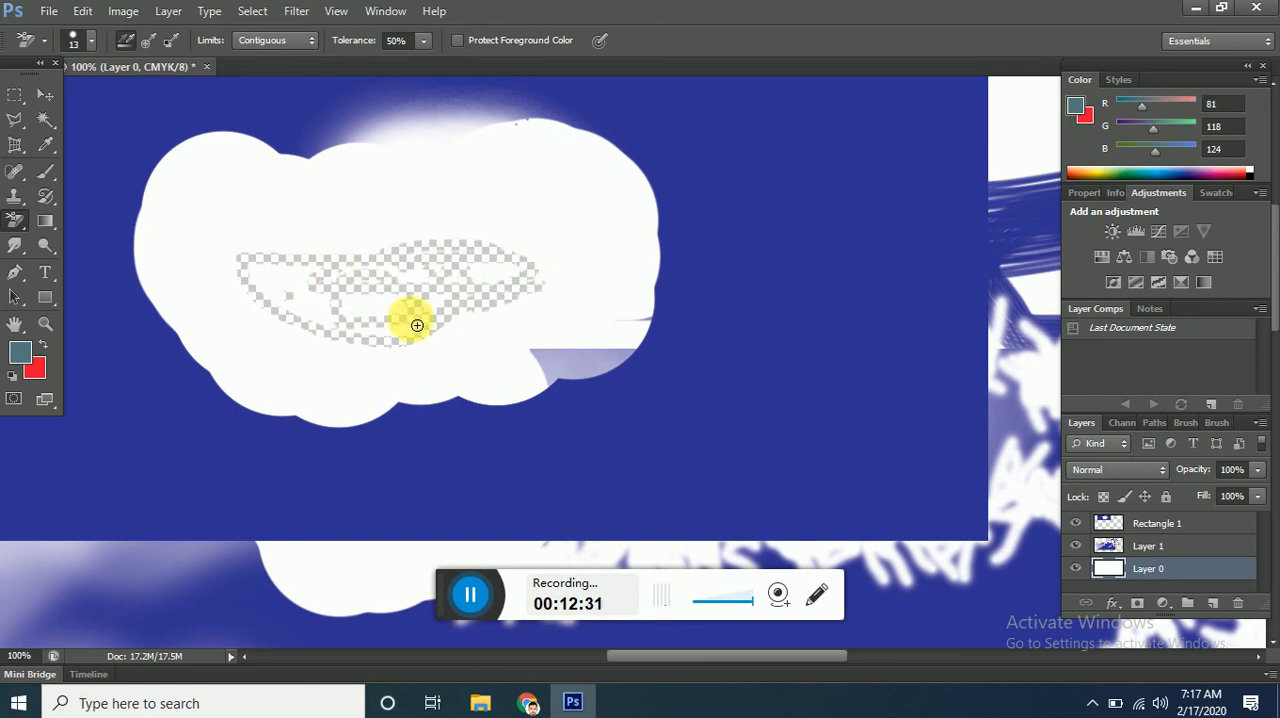
mouse_move(495, 258)
left_mouse_down()
mouse_move(537, 226)
mouse_move(486, 182)
mouse_move(533, 245)
mouse_move(586, 212)
mouse_move(630, 255)
mouse_move(581, 253)
mouse_move(622, 215)
mouse_move(435, 295)
mouse_move(566, 209)
mouse_move(583, 271)
left_mouse_up()
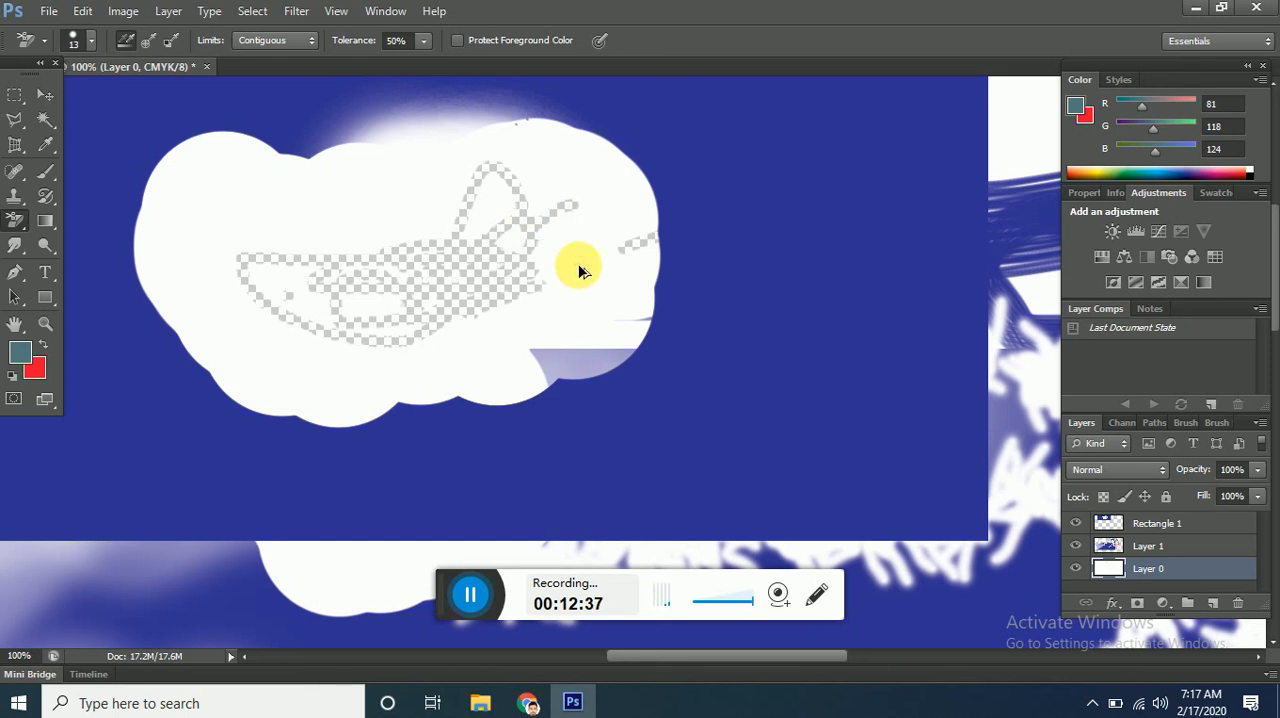
key("ctrl+z")
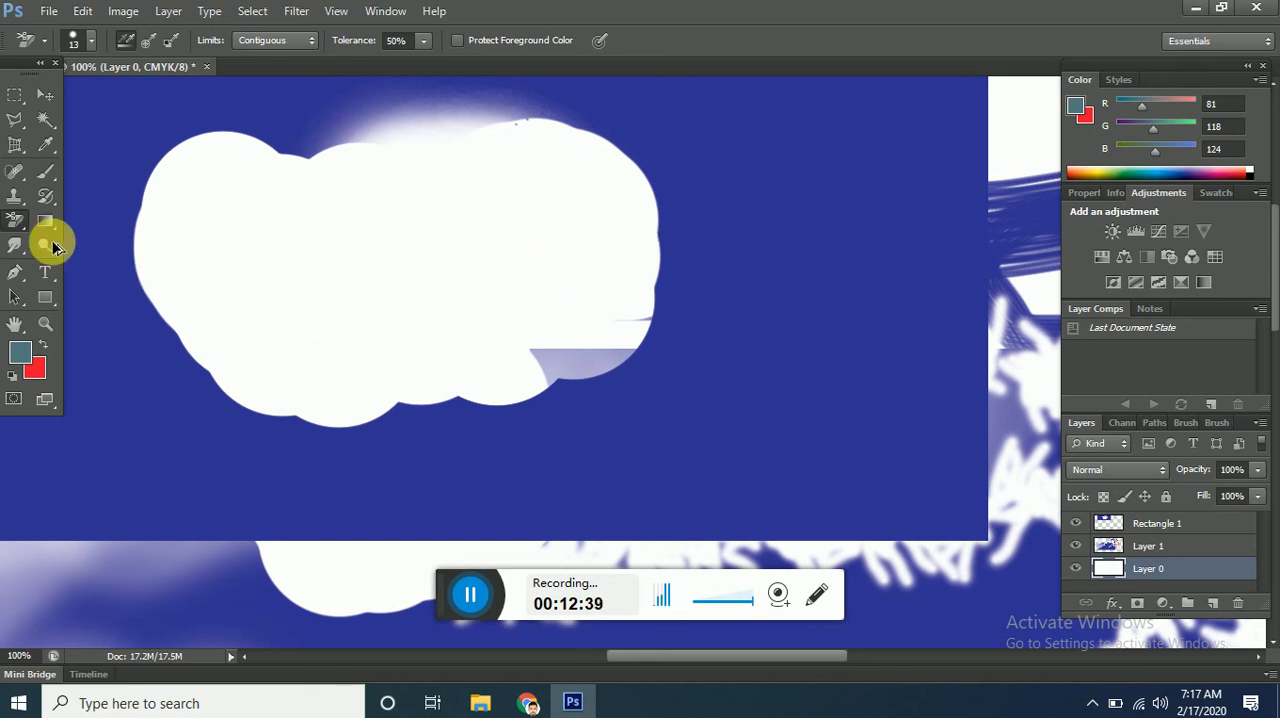
key("ctrl+alt+z")
Erase the white area of Layer 0 with the Magic Eraser Tool at tolerance 32.
right_click(25, 221)
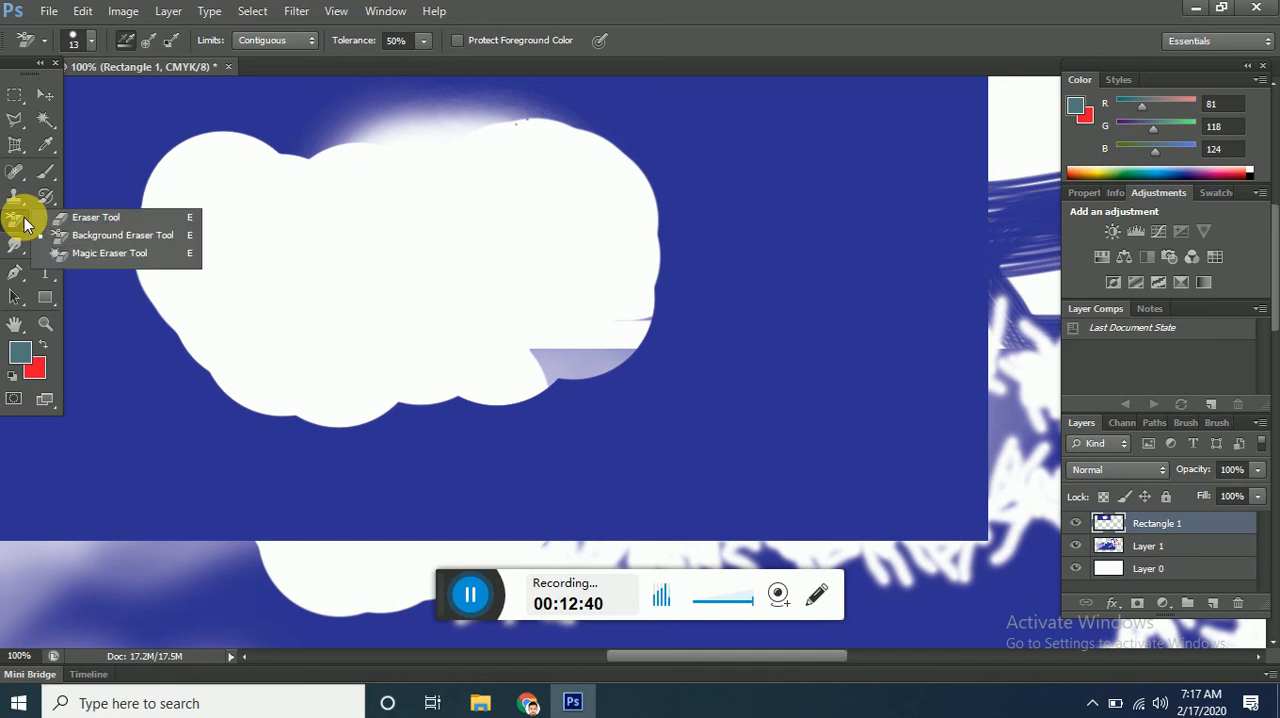
left_click(140, 256)
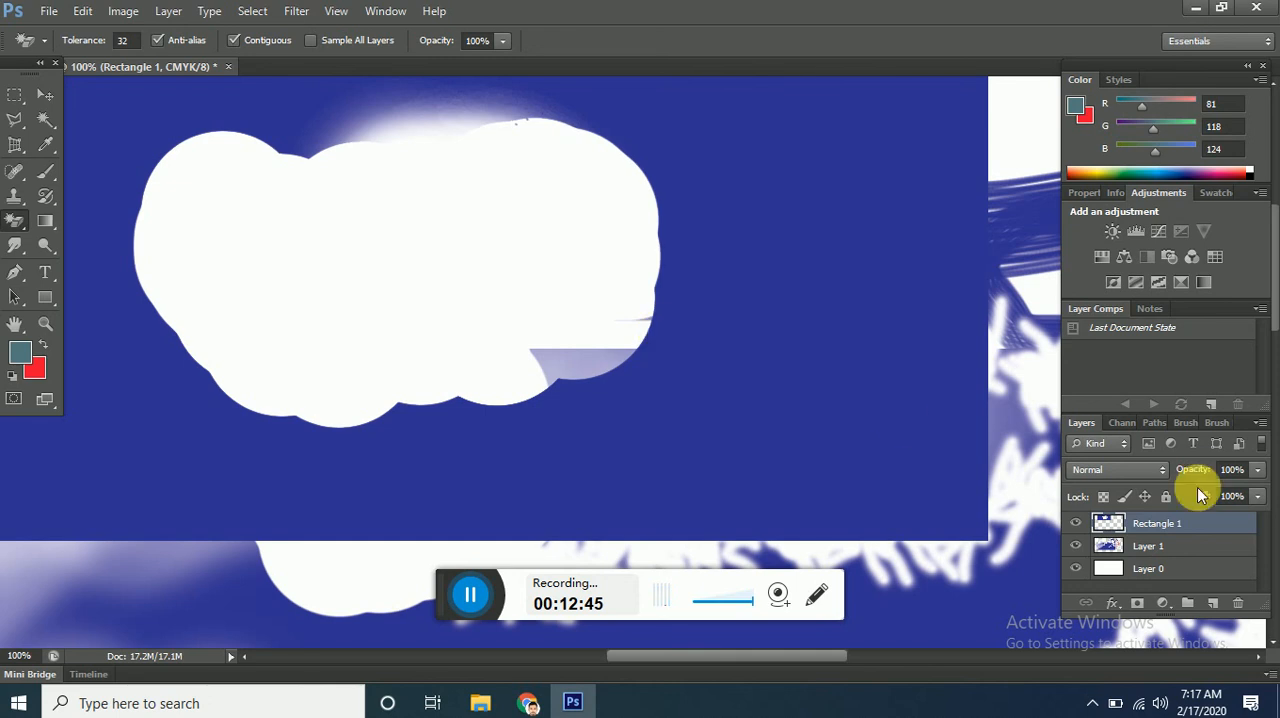
left_click(1150, 568)
left_click(481, 265)
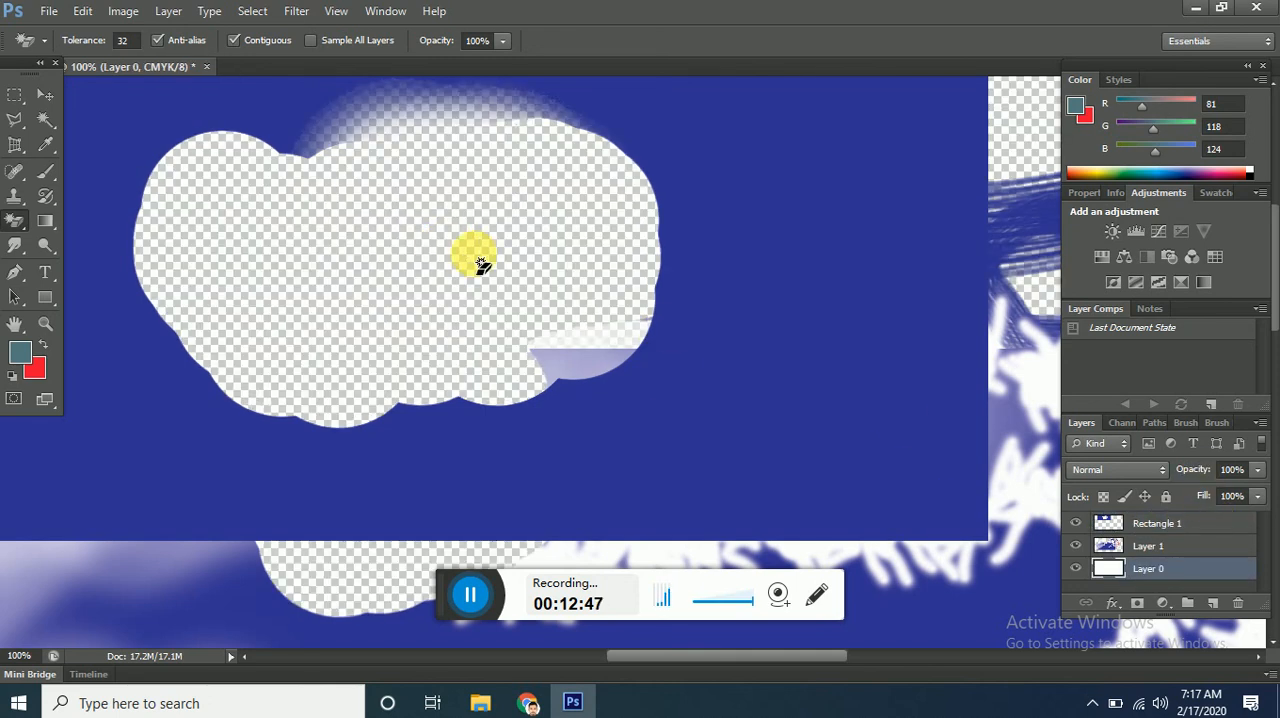